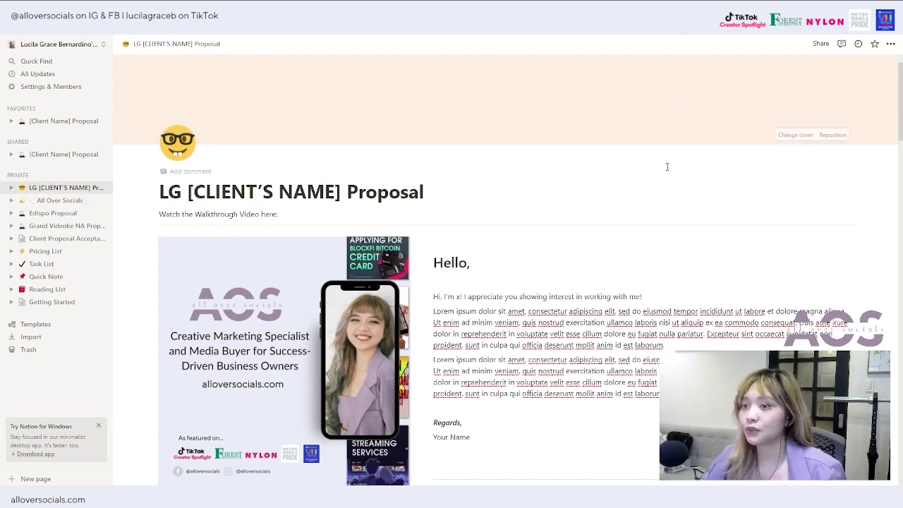
Review the proposal page's cover, title and opening section, focusing on the client-name placeholder in the title.
{"action": "scroll", "coordinate": [672, 180], "scroll_direction": "down", "scroll_amount": 1}
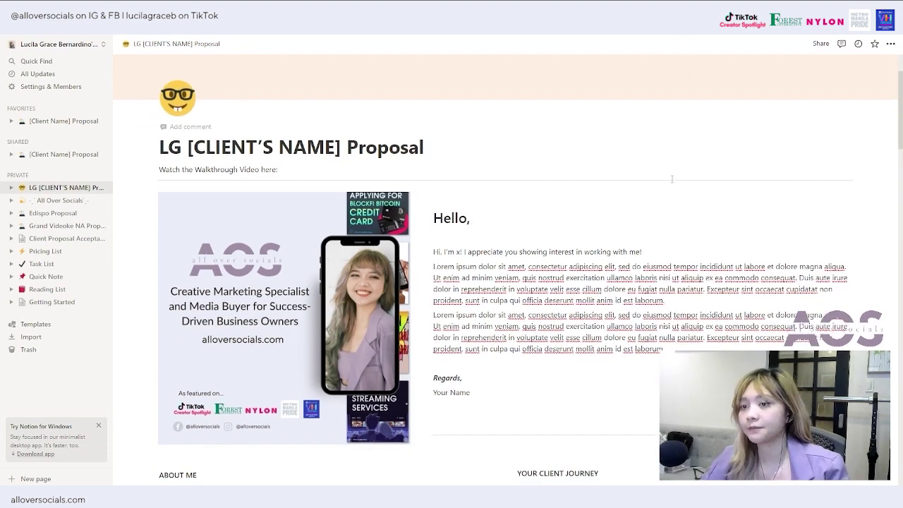
{"action": "scroll", "coordinate": [662, 180], "scroll_direction": "down", "scroll_amount": 1}
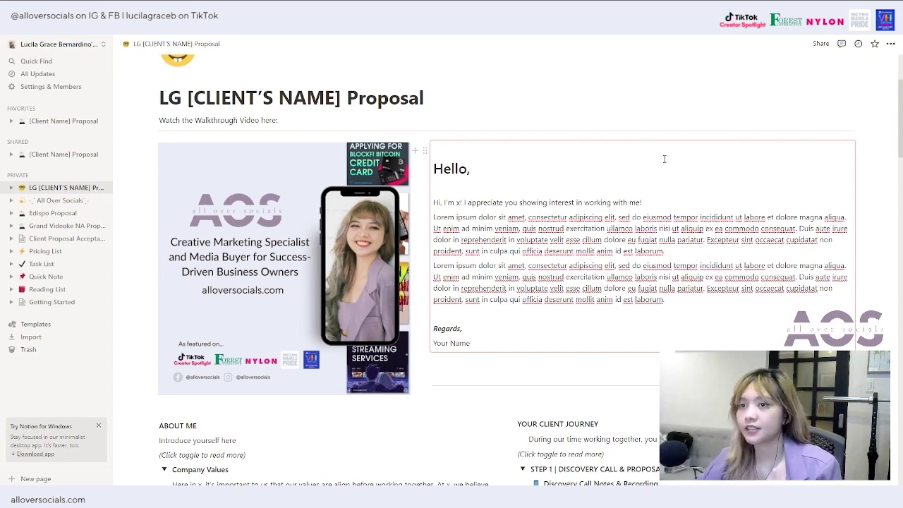
{"action": "scroll", "coordinate": [663, 165], "scroll_direction": "up", "scroll_amount": 2}
{"action": "mouse_move", "coordinate": [755, 153]}
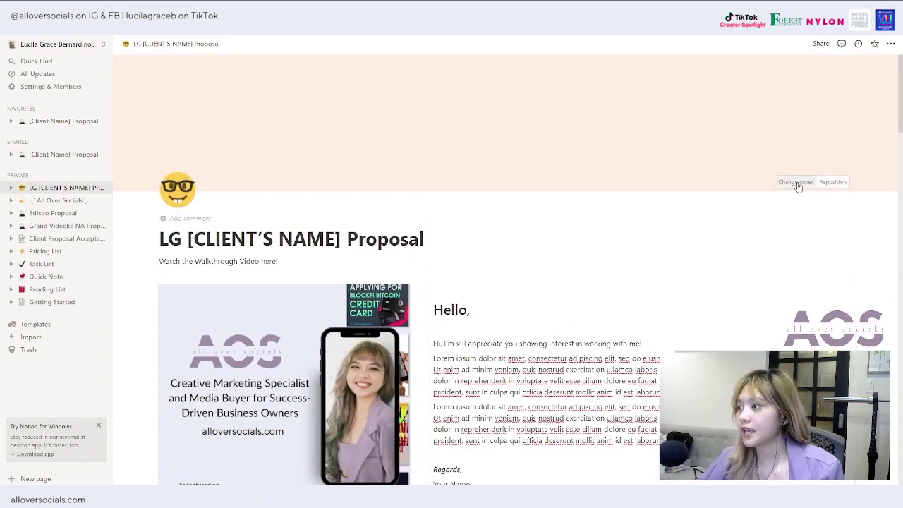
{"action": "scroll", "coordinate": [647, 196], "scroll_direction": "down", "scroll_amount": 1}
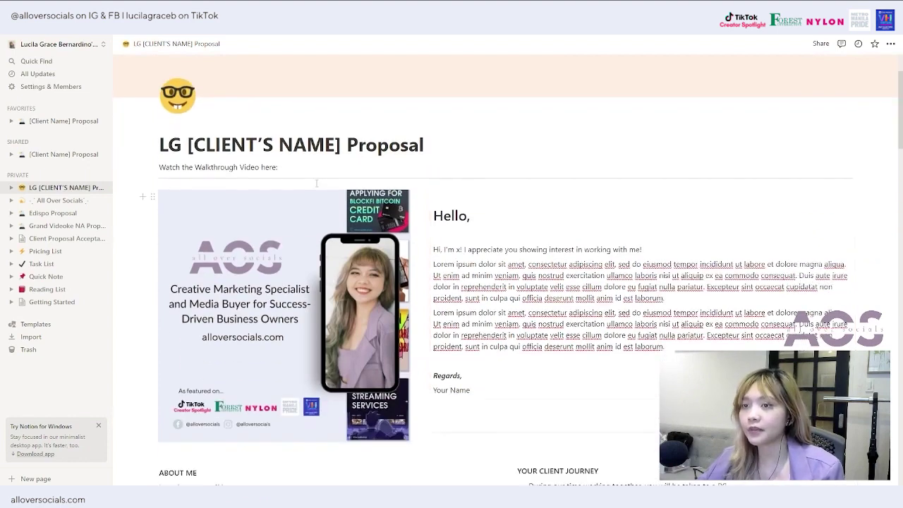
{"action": "left_click", "coordinate": [306, 144]}
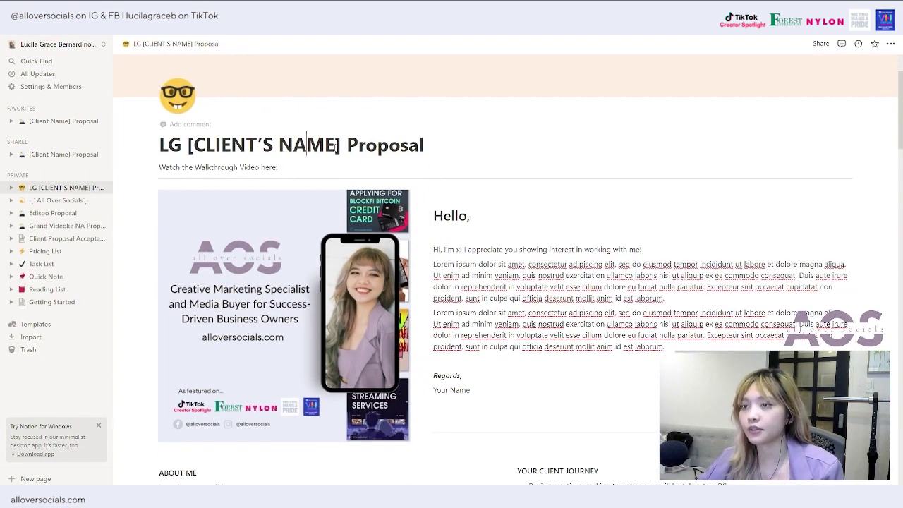
{"action": "left_click_drag", "start_coordinate": [336, 147], "coordinate": [194, 146]}
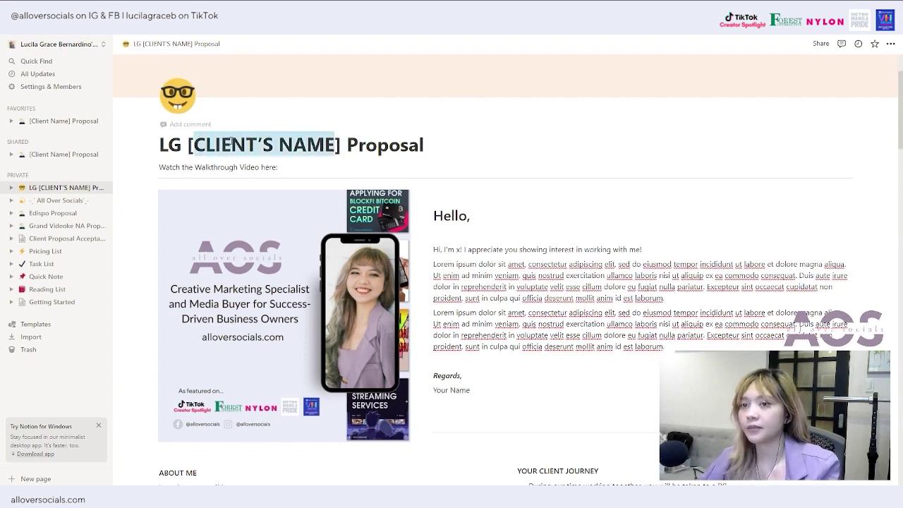
{"action": "scroll", "coordinate": [494, 141], "scroll_direction": "down", "scroll_amount": 1}
{"action": "left_click", "coordinate": [466, 106]}
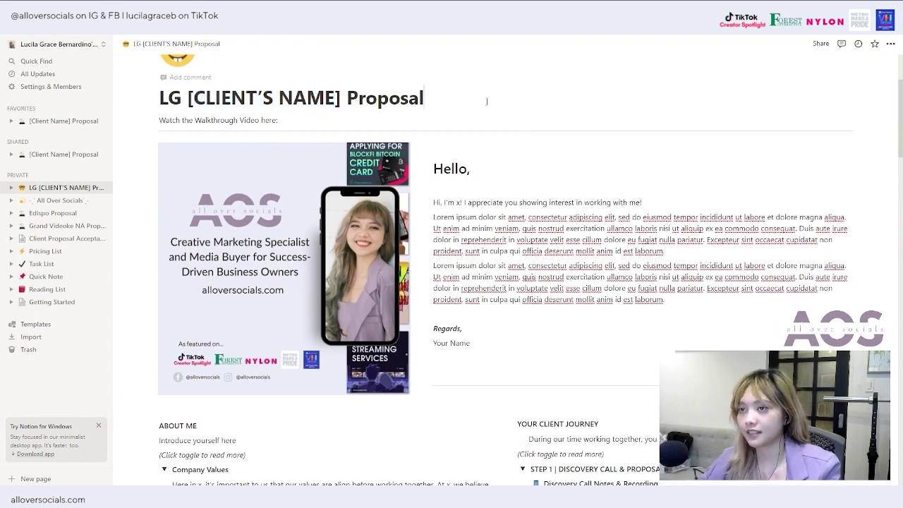
{"action": "scroll", "coordinate": [457, 170], "scroll_direction": "up", "scroll_amount": 1}
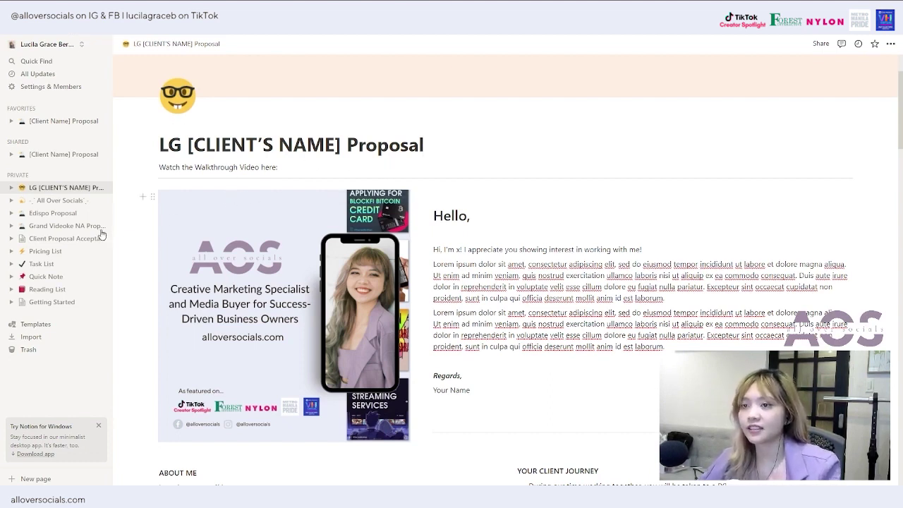
{"action": "left_click", "coordinate": [293, 145]}
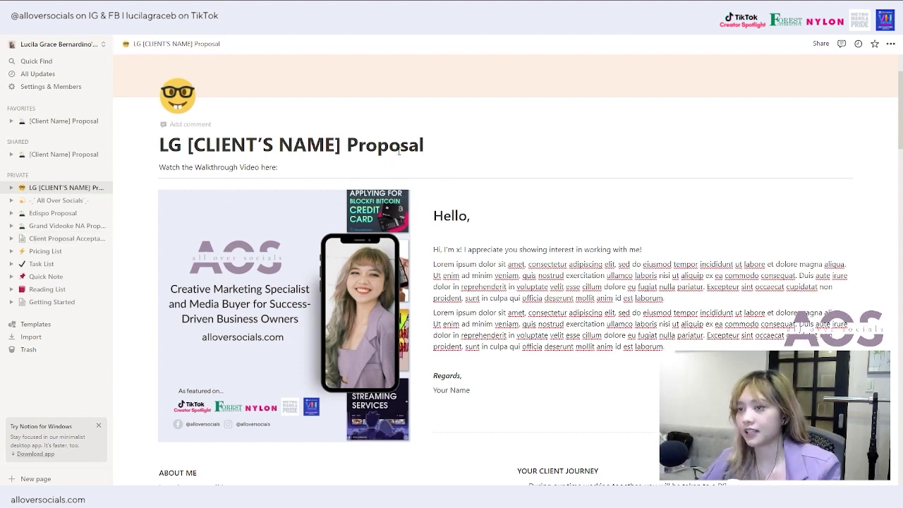
View the available actions for the introduction image beside the greeting letter, including Replace, and leave the image as it is.
{"action": "scroll", "coordinate": [522, 176], "scroll_direction": "down", "scroll_amount": 1}
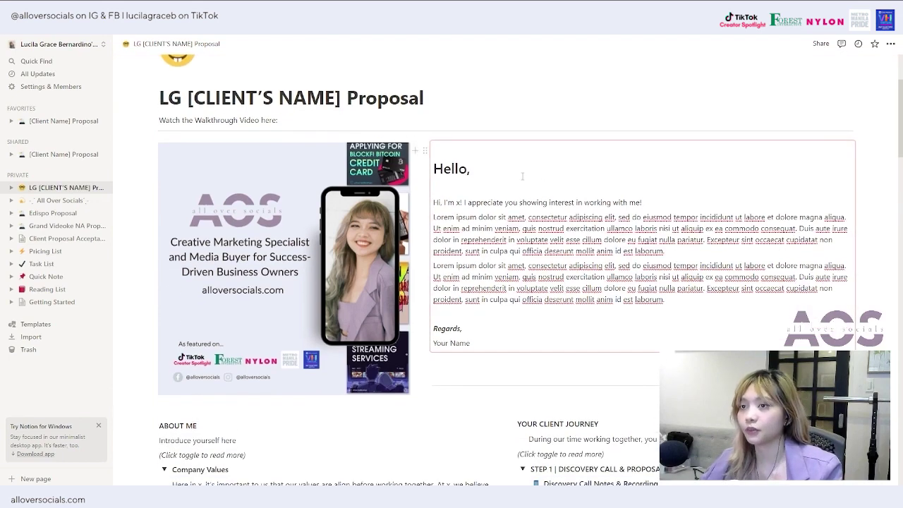
{"action": "scroll", "coordinate": [323, 209], "scroll_direction": "down", "scroll_amount": 1}
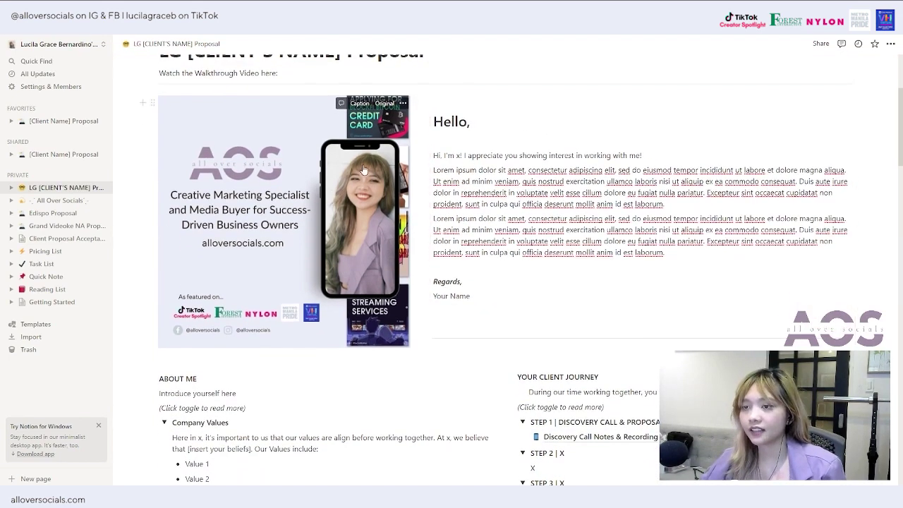
{"action": "left_click", "coordinate": [404, 104]}
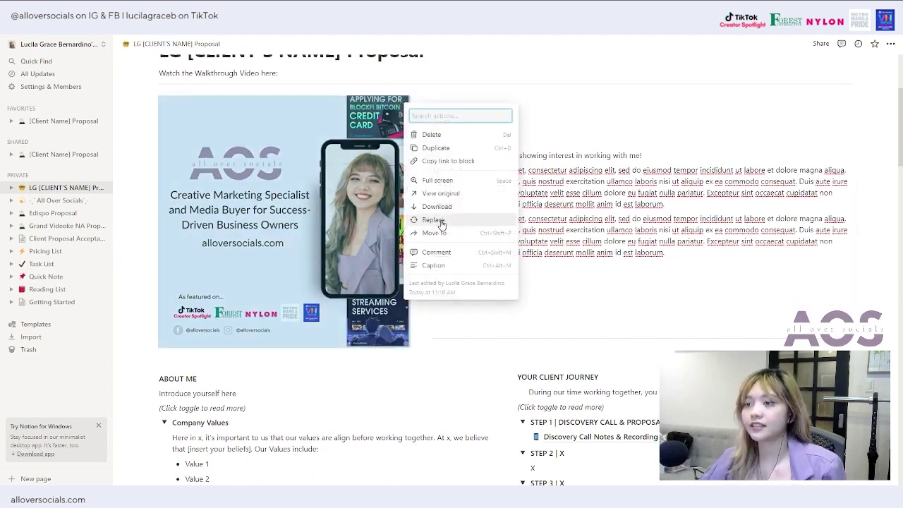
{"action": "left_click", "coordinate": [590, 164]}
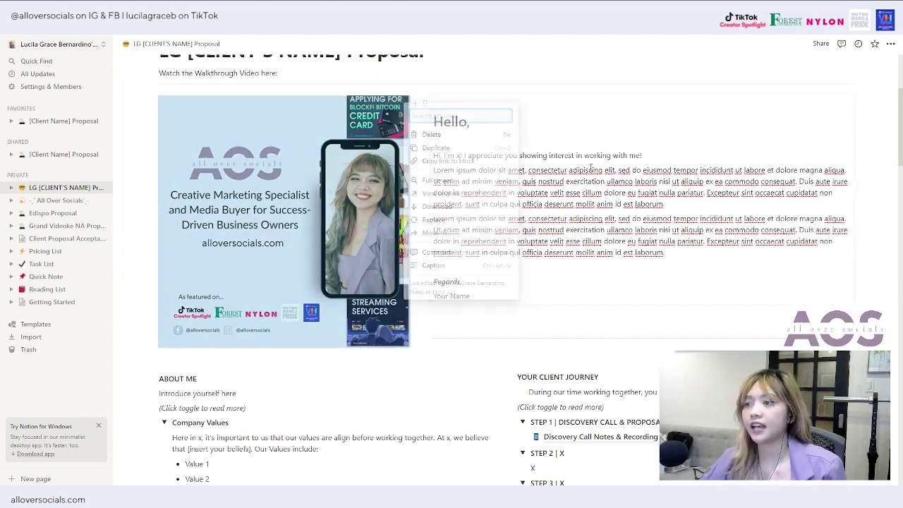
{"action": "mouse_move", "coordinate": [424, 189]}
{"action": "left_mouse_down"}
{"action": "mouse_move", "coordinate": [441, 189]}
{"action": "mouse_move", "coordinate": [420, 189]}
{"action": "left_mouse_up"}
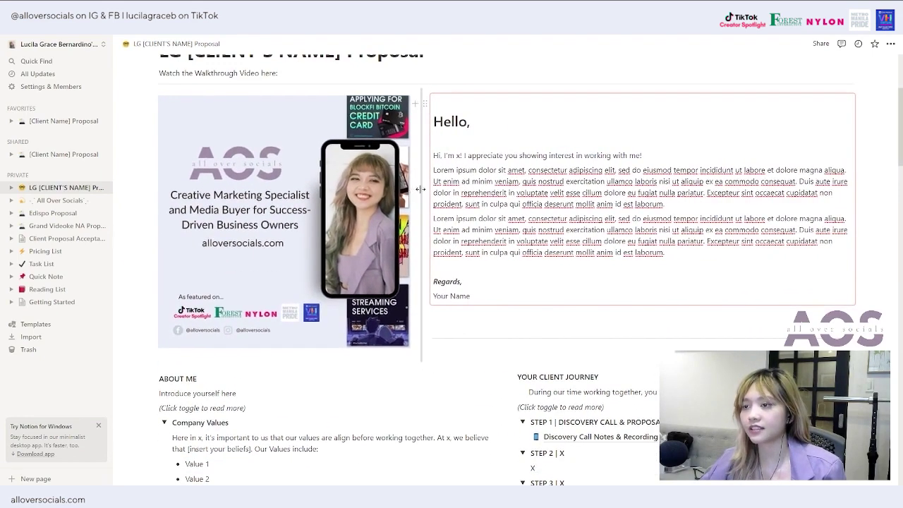
Examine the greeting letter beside the image: the "Hello," heading, the placeholder paragraphs and the "Regards," sign-off.
{"action": "left_click", "coordinate": [521, 181]}
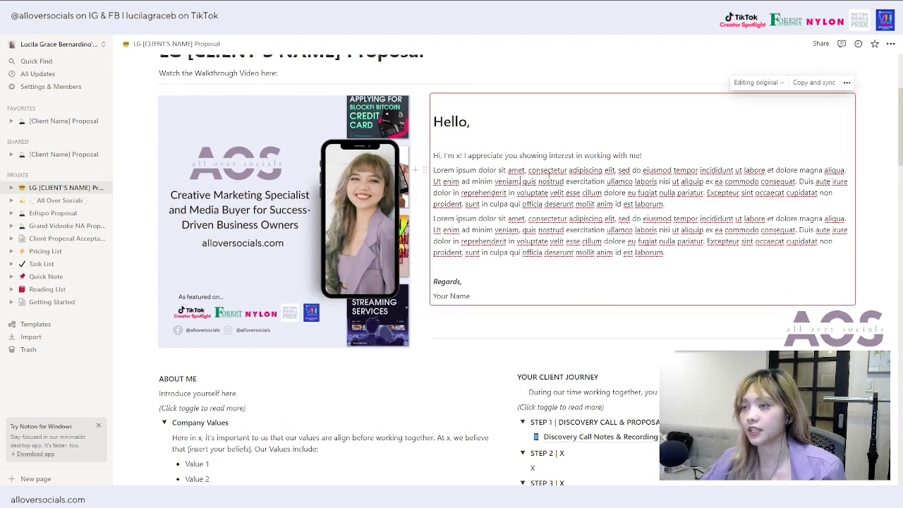
{"action": "scroll", "coordinate": [494, 152], "scroll_direction": "up", "scroll_amount": 1}
{"action": "left_click_drag", "start_coordinate": [509, 172], "coordinate": [433, 169]}
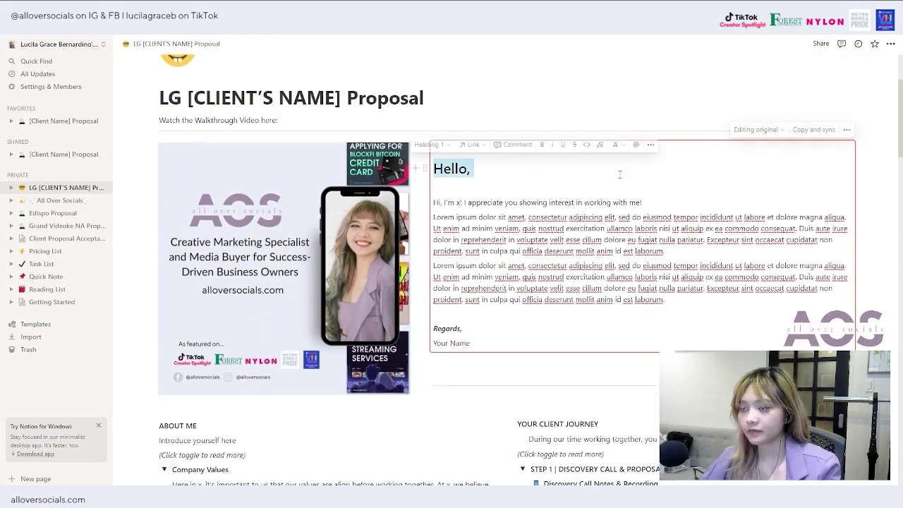
{"action": "left_click", "coordinate": [509, 173]}
{"action": "scroll", "coordinate": [509, 173], "scroll_direction": "down", "scroll_amount": 1}
{"action": "key", "text": "shift+Home"}
{"action": "left_click", "coordinate": [472, 123]}
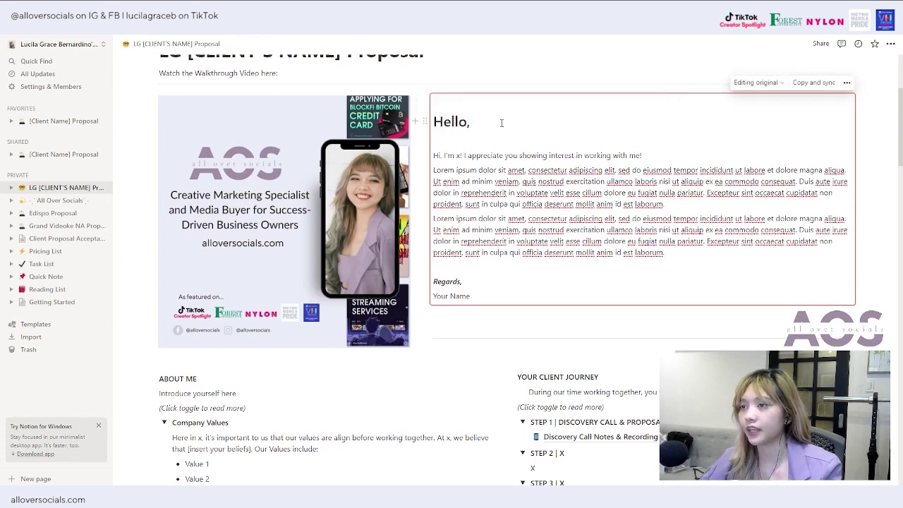
{"action": "left_click_drag", "start_coordinate": [500, 121], "coordinate": [434, 121]}
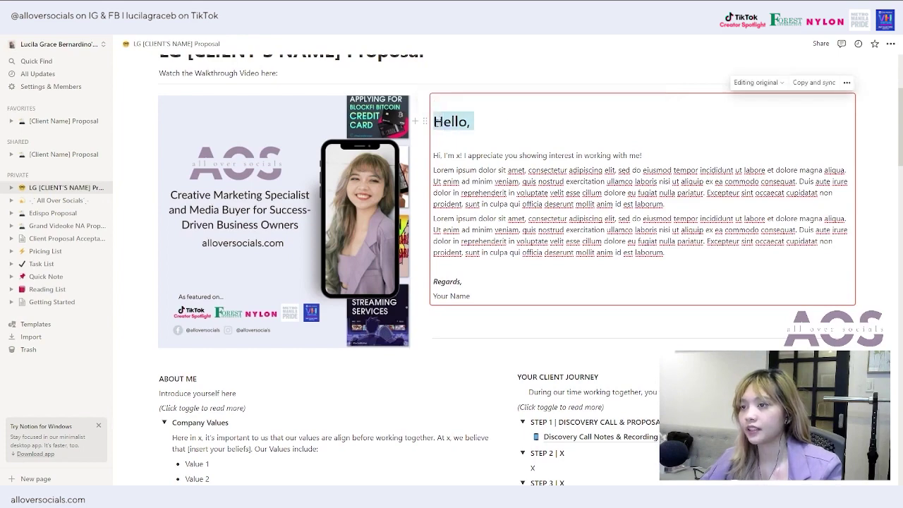
{"action": "left_click", "coordinate": [491, 127]}
{"action": "scroll", "coordinate": [494, 134], "scroll_direction": "down", "scroll_amount": 1}
{"action": "scroll", "coordinate": [574, 171], "scroll_direction": "up", "scroll_amount": 2}
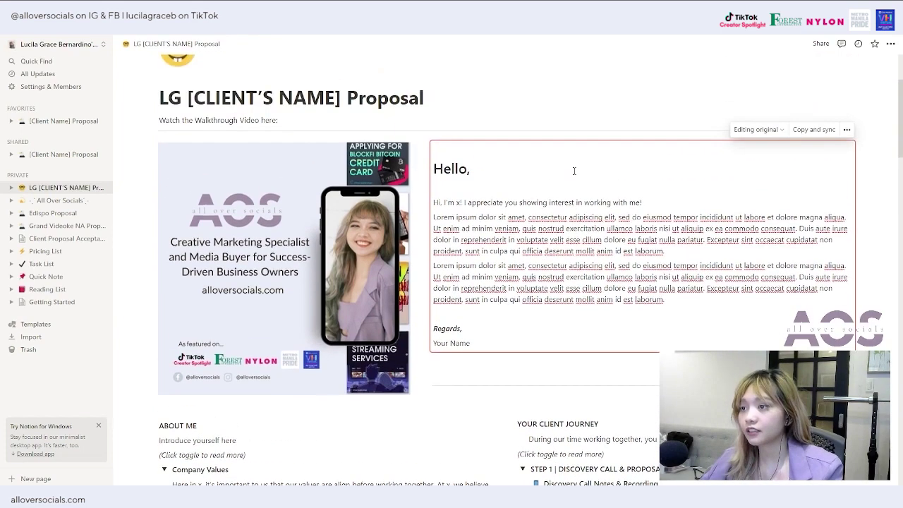
{"action": "scroll", "coordinate": [573, 171], "scroll_direction": "down", "scroll_amount": 1}
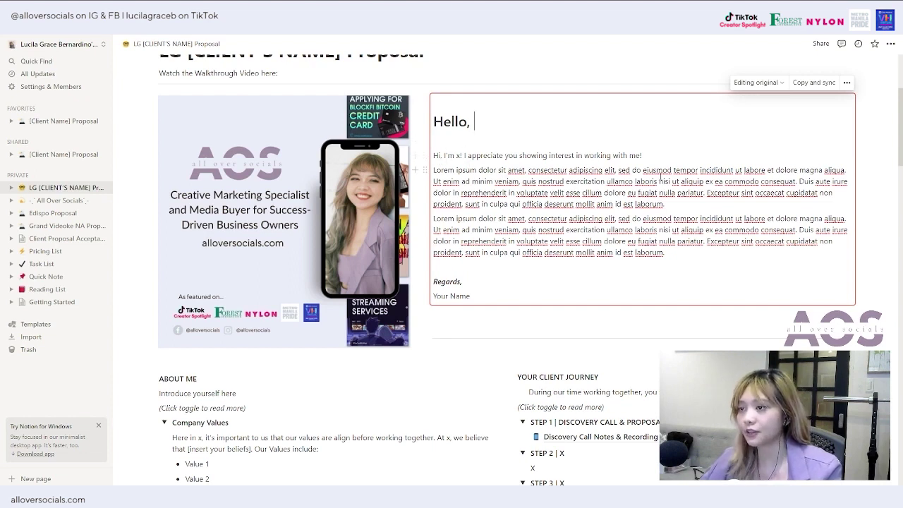
{"action": "left_click_drag", "start_coordinate": [705, 211], "coordinate": [436, 175]}
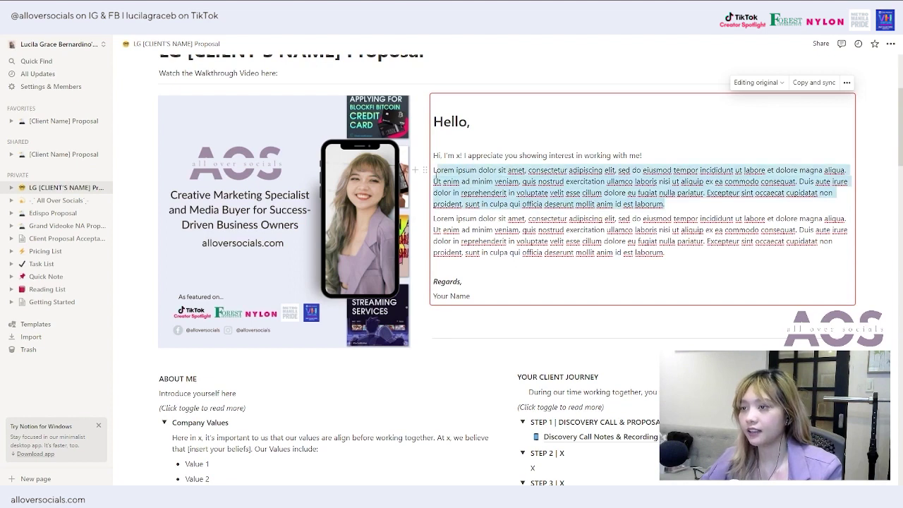
{"action": "left_click", "coordinate": [597, 204]}
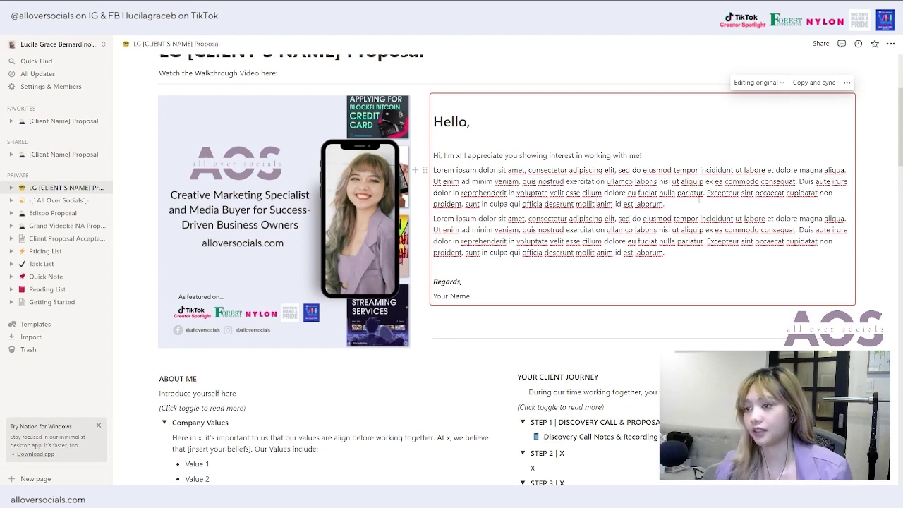
{"action": "left_click_drag", "start_coordinate": [478, 284], "coordinate": [432, 282]}
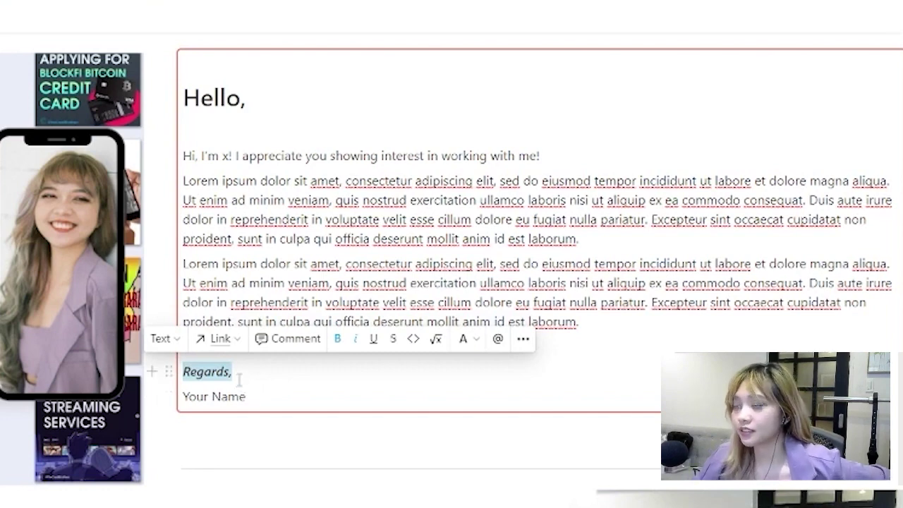
{"action": "left_click", "coordinate": [614, 240]}
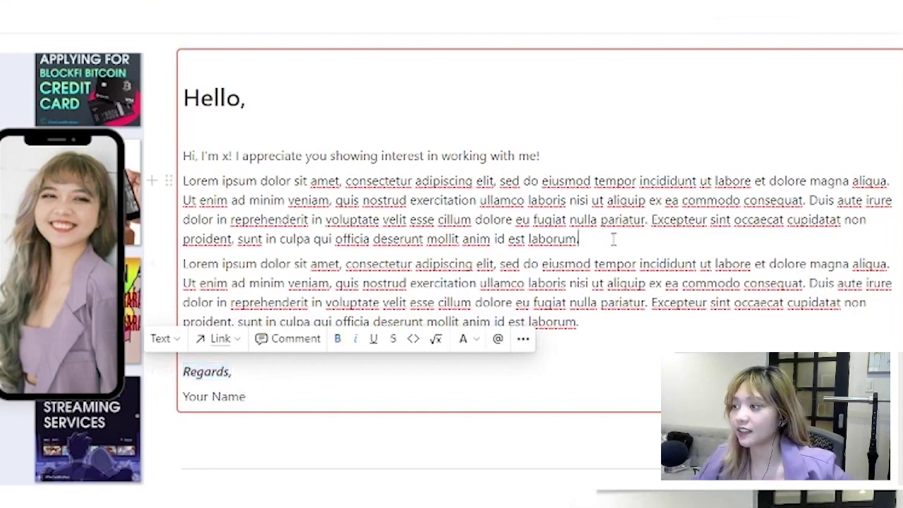
Insert "[DATE] - " at the beginning of the greeting letter's second Lorem ipsum paragraph.
{"action": "left_click", "coordinate": [185, 265]}
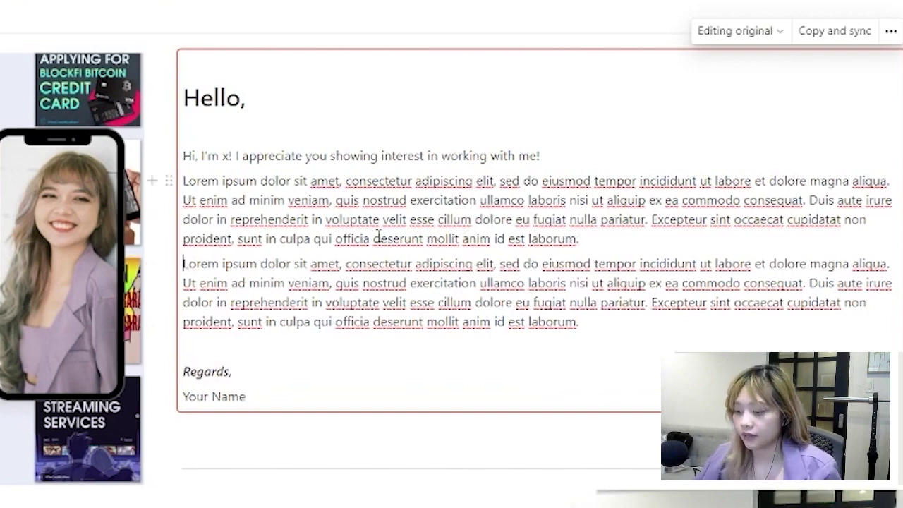
{"action": "type", "text": "[DATE] "}
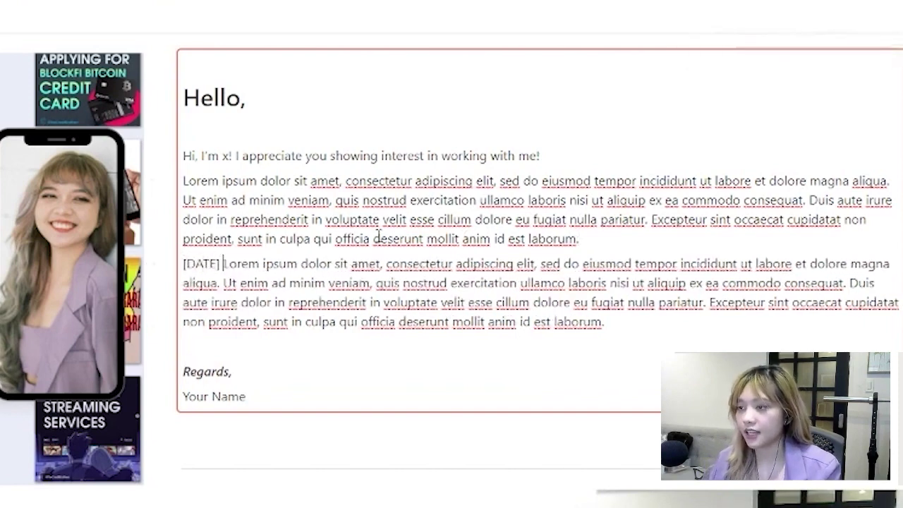
{"action": "type", "text": "-"}
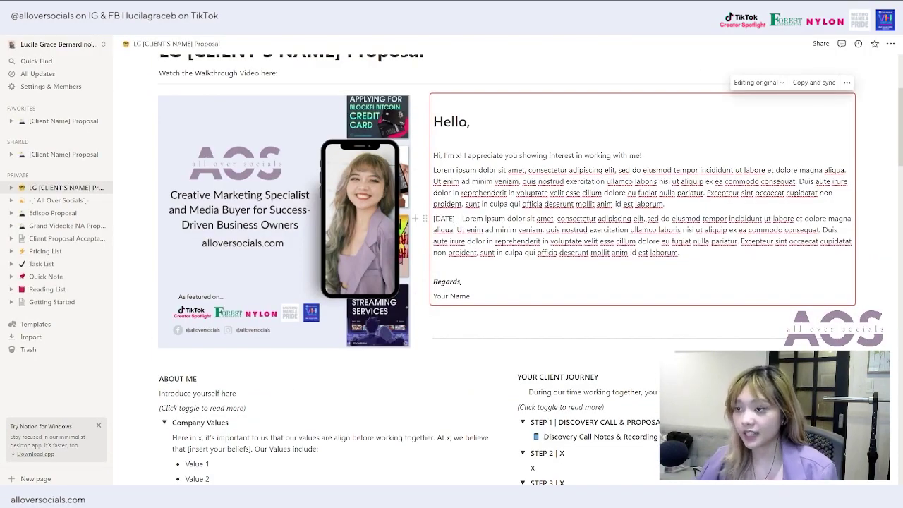
Review the greeting letter's two body paragraphs and the date placeholder that opens the second one.
{"action": "left_click_drag", "start_coordinate": [697, 254], "coordinate": [434, 170]}
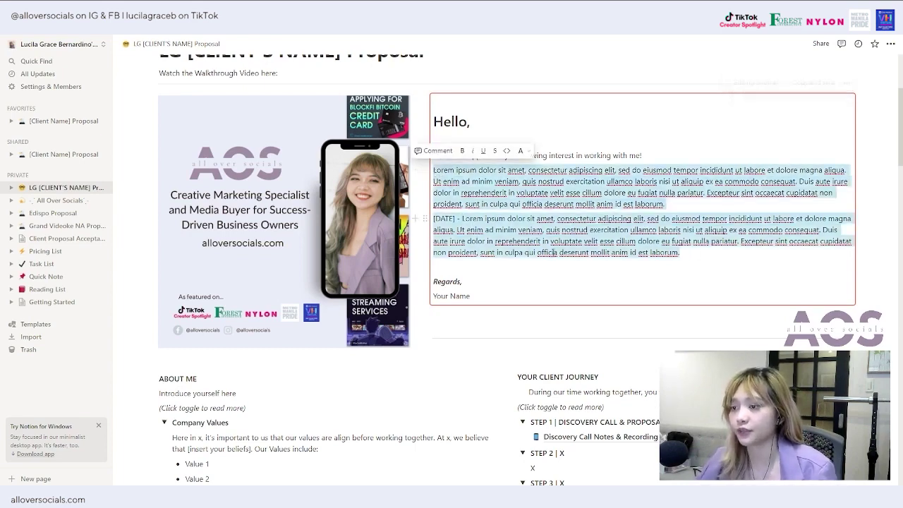
{"action": "scroll", "coordinate": [558, 252], "scroll_direction": "down", "scroll_amount": 1}
{"action": "left_click", "coordinate": [557, 254]}
{"action": "scroll", "coordinate": [559, 257], "scroll_direction": "up", "scroll_amount": 3}
{"action": "scroll", "coordinate": [561, 258], "scroll_direction": "down", "scroll_amount": 1}
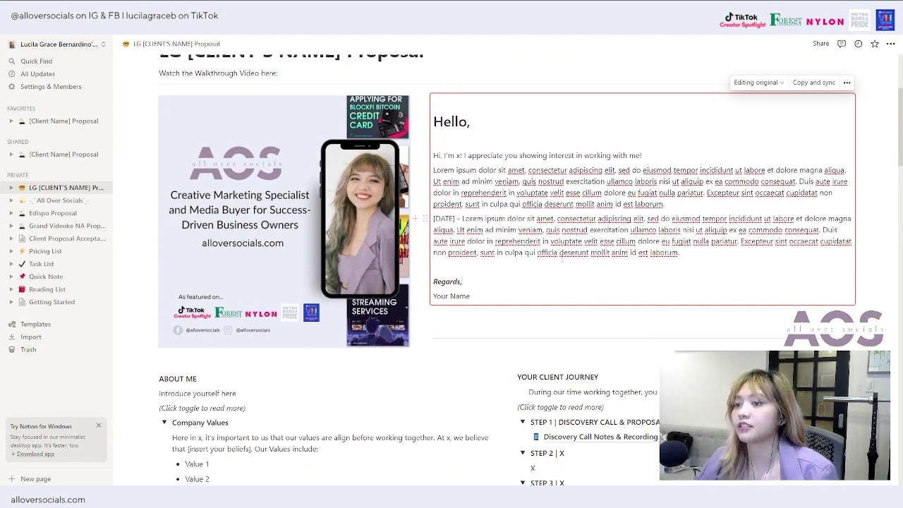
{"action": "scroll", "coordinate": [573, 258], "scroll_direction": "down", "scroll_amount": 2}
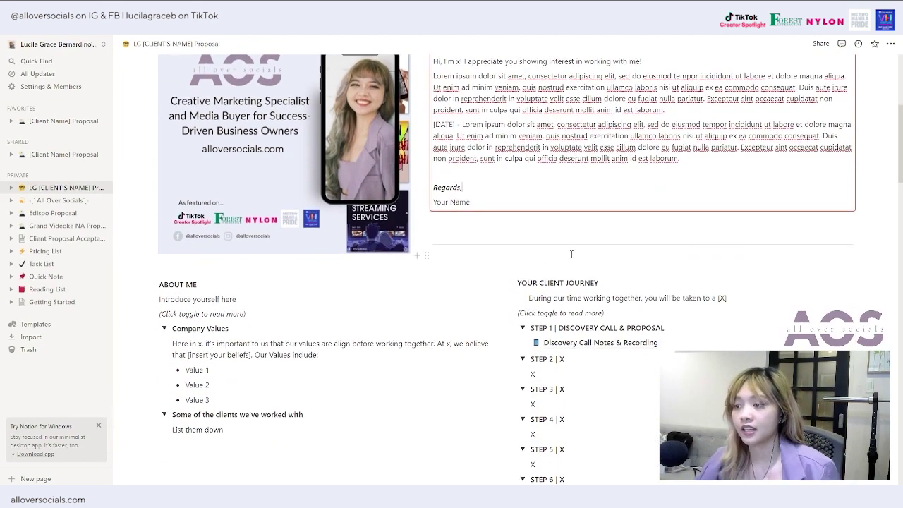
{"action": "scroll", "coordinate": [568, 252], "scroll_direction": "up", "scroll_amount": 2}
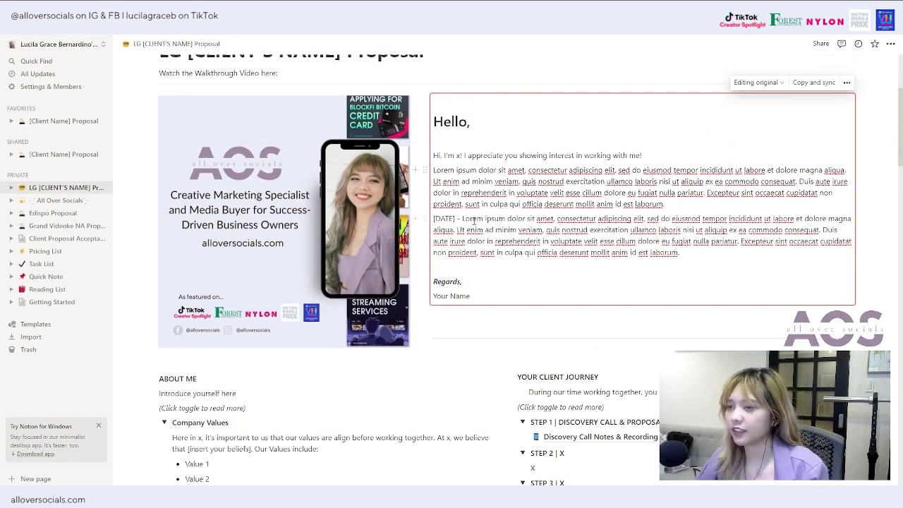
{"action": "left_click_drag", "start_coordinate": [455, 218], "coordinate": [433, 218]}
{"action": "left_click", "coordinate": [434, 219]}
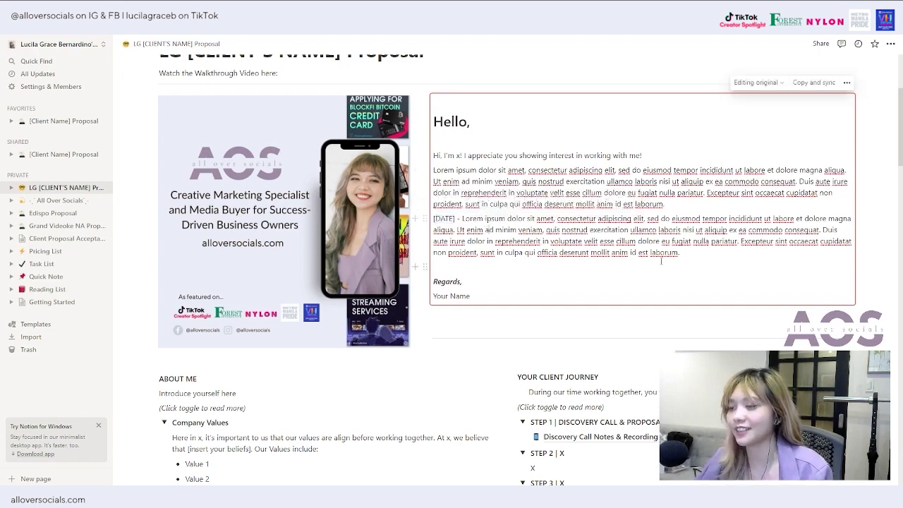
Examine the ABOUT ME section below the letter, from its heading to the self-introduction placeholder line.
{"action": "scroll", "coordinate": [646, 255], "scroll_direction": "down", "scroll_amount": 3}
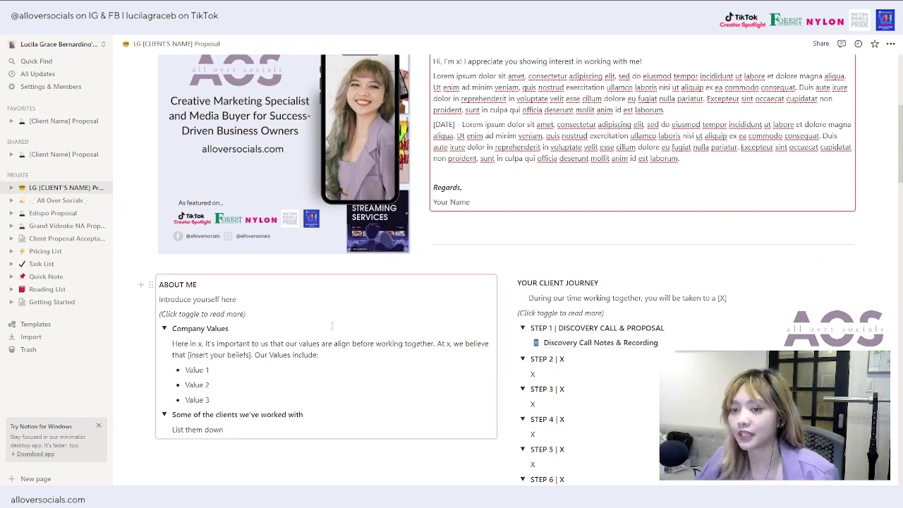
{"action": "scroll", "coordinate": [194, 269], "scroll_direction": "down", "scroll_amount": 3}
{"action": "left_click_drag", "start_coordinate": [206, 191], "coordinate": [159, 189]}
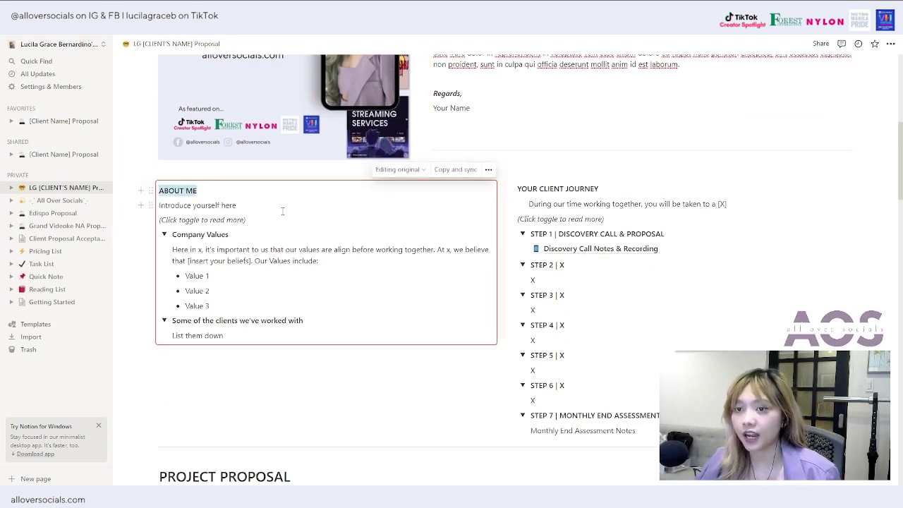
{"action": "left_click", "coordinate": [236, 205]}
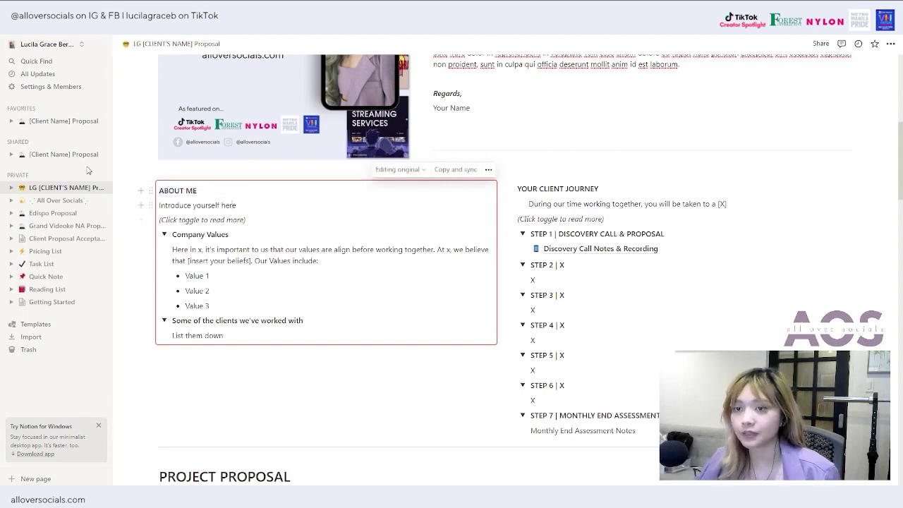
Retype the heading of the self-introduction section as "ABOUT ME" and make it bold.
{"action": "left_click_drag", "start_coordinate": [199, 190], "coordinate": [159, 190]}
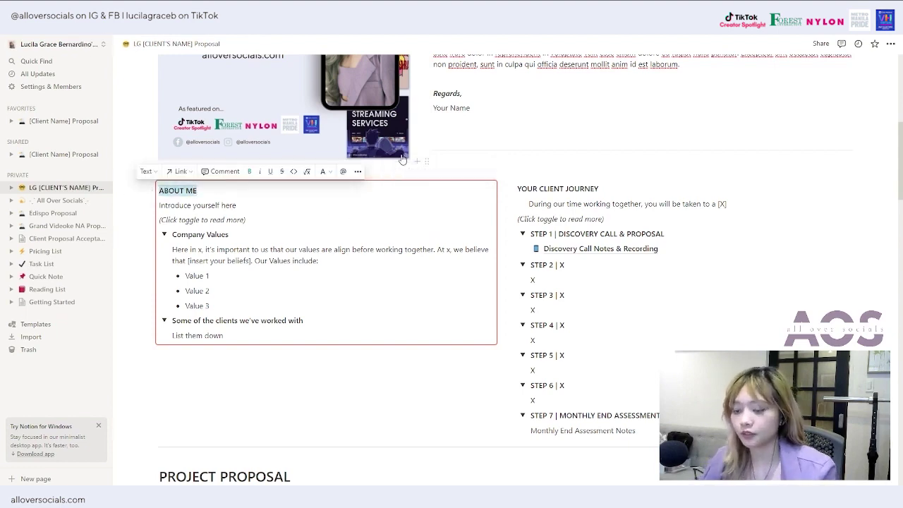
{"action": "type", "text": "A LI"}
{"action": "key", "text": "BackSpace"}
{"action": "key", "text": "BackSpace"}
{"action": "key", "text": "BackSpace"}
{"action": "key", "text": "BackSpace"}
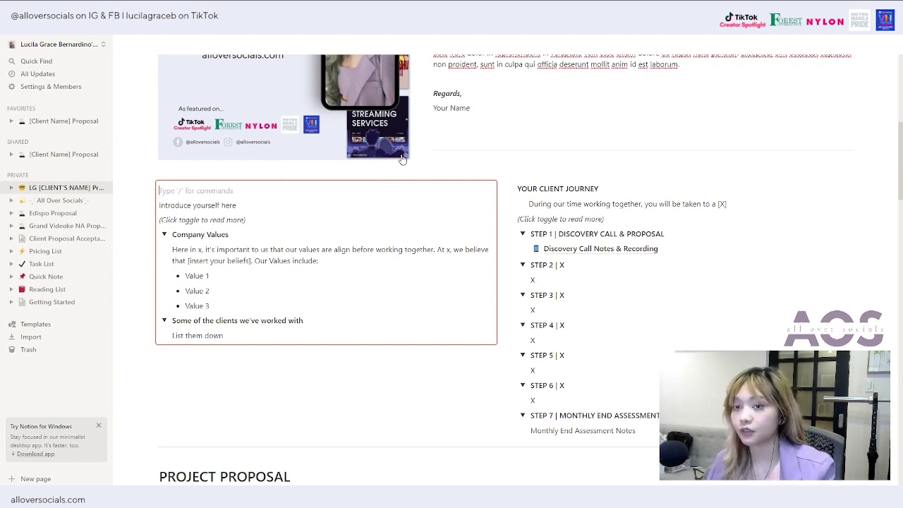
{"action": "type", "text": "ABOUT ME"}
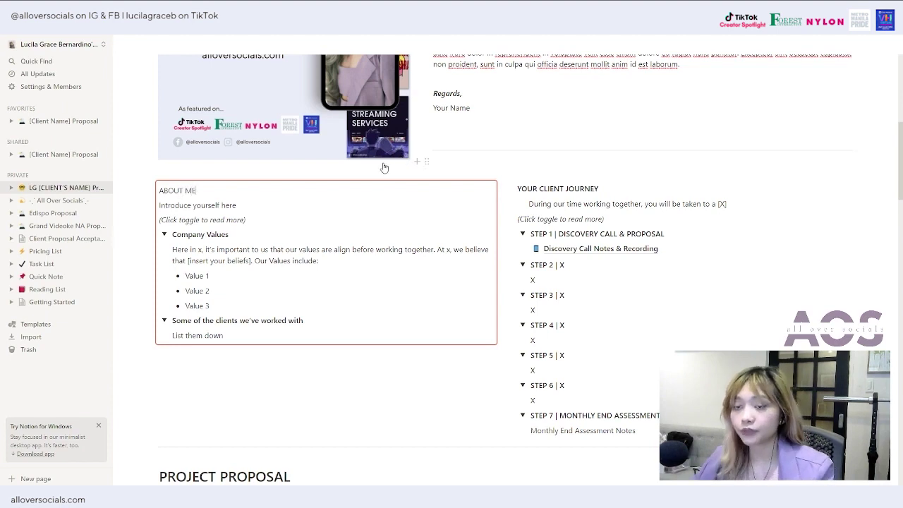
{"action": "left_click_drag", "start_coordinate": [199, 190], "coordinate": [157, 190]}
{"action": "left_click", "coordinate": [250, 207]}
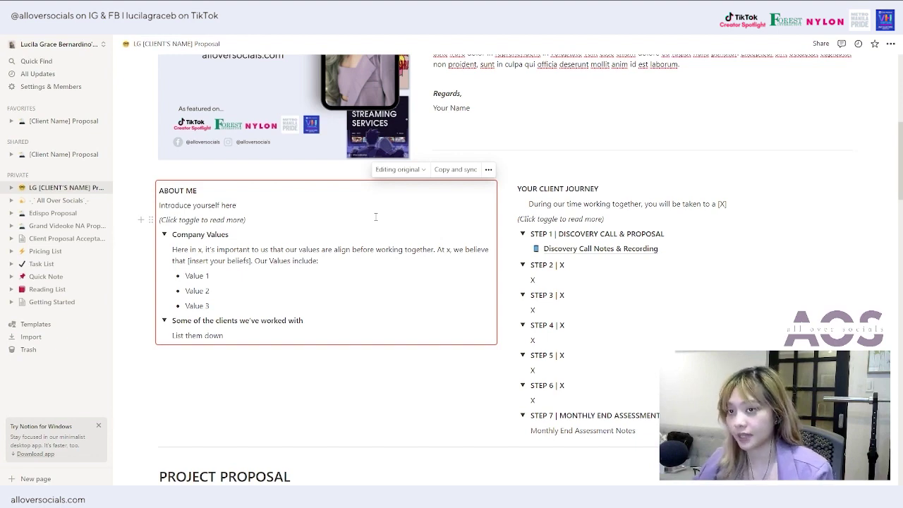
Examine the self-introduction placeholder and the toggle hint below it in the ABOUT ME section.
{"action": "left_click_drag", "start_coordinate": [250, 205], "coordinate": [161, 209]}
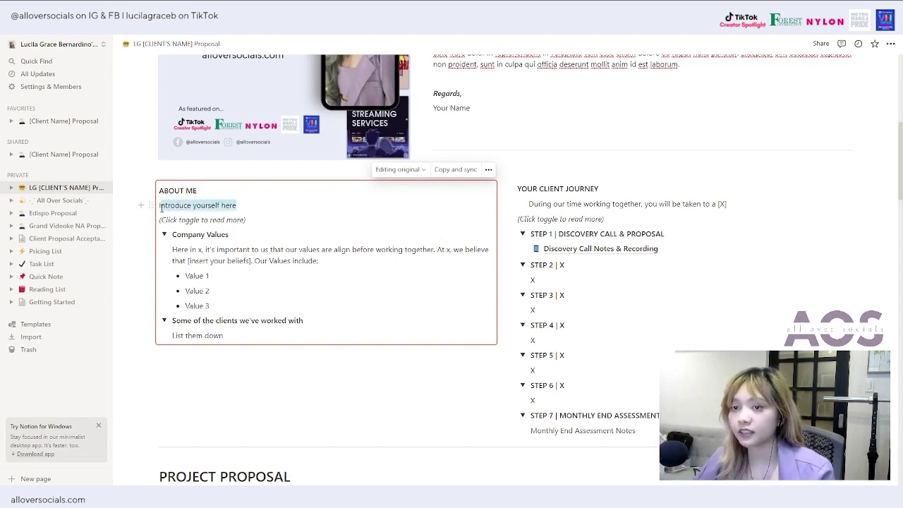
{"action": "left_click", "coordinate": [281, 204]}
{"action": "left_click_drag", "start_coordinate": [281, 203], "coordinate": [180, 206]}
{"action": "left_click", "coordinate": [288, 200]}
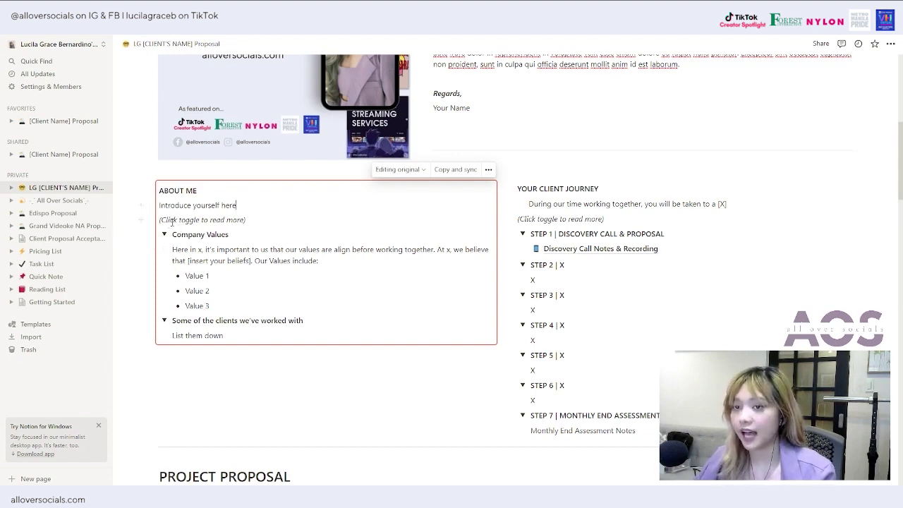
{"action": "left_click_drag", "start_coordinate": [245, 221], "coordinate": [159, 221]}
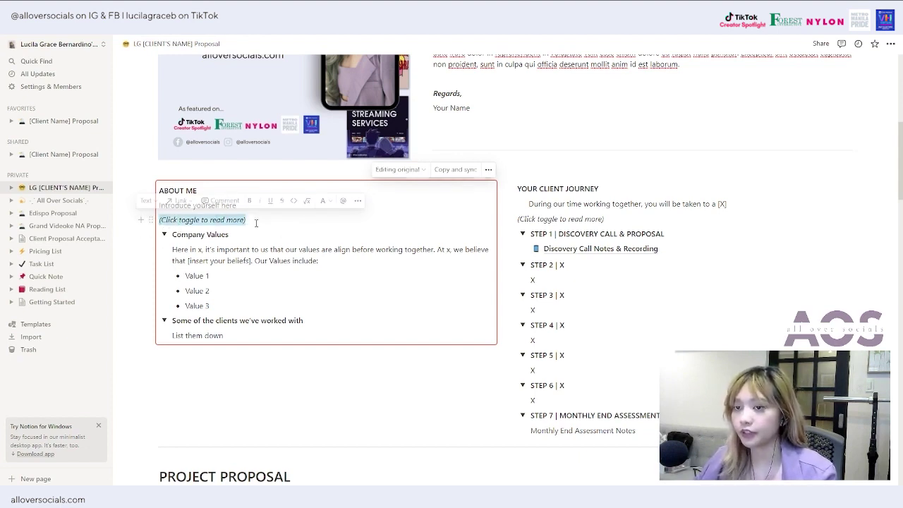
{"action": "left_click", "coordinate": [248, 204]}
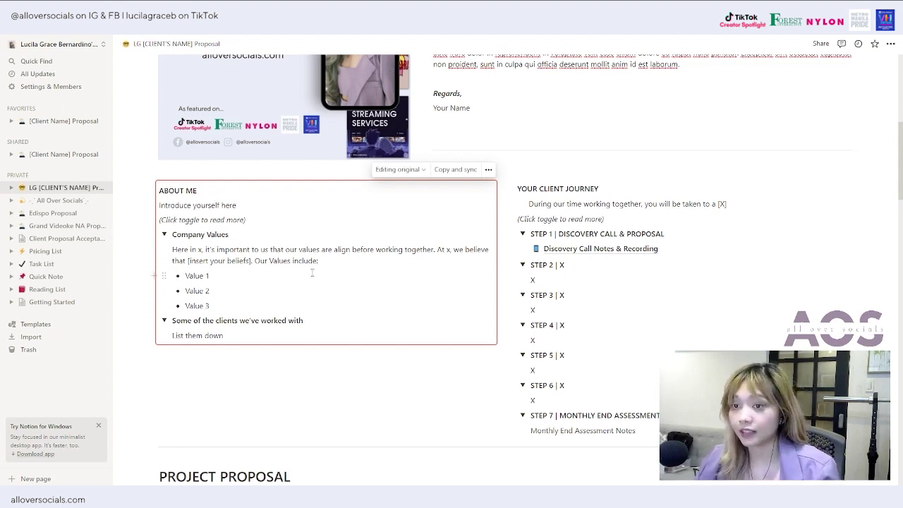
{"action": "scroll", "coordinate": [272, 278], "scroll_direction": "down", "scroll_amount": 1}
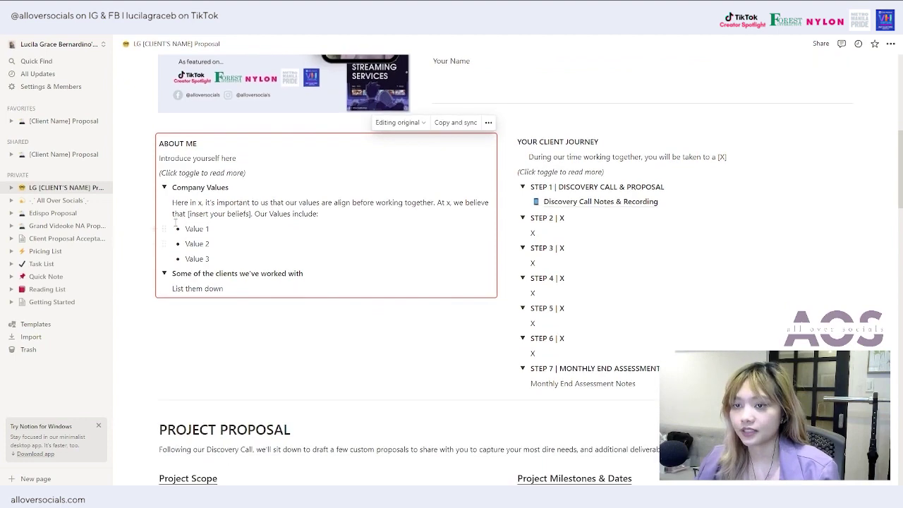
{"action": "left_click", "coordinate": [237, 158]}
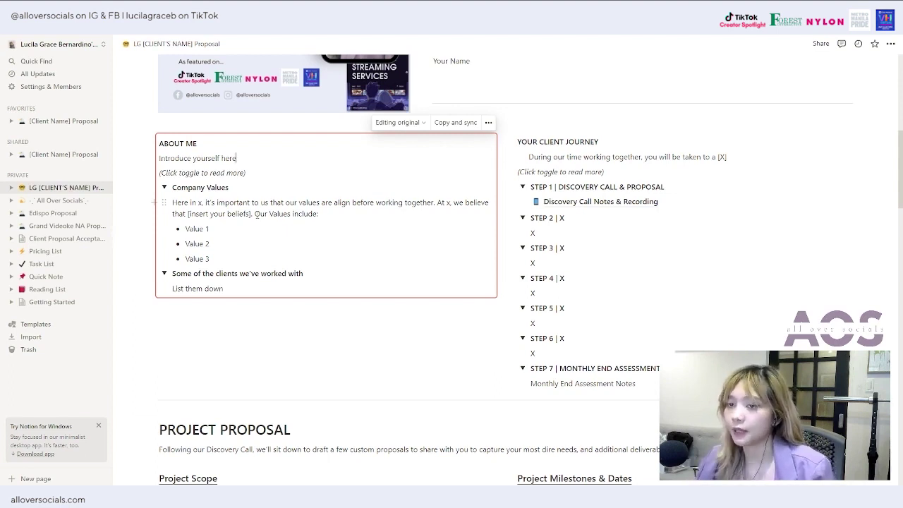
Try replacing the first bullet under Company Values with "Real".
{"action": "left_click_drag", "start_coordinate": [209, 229], "coordinate": [184, 230]}
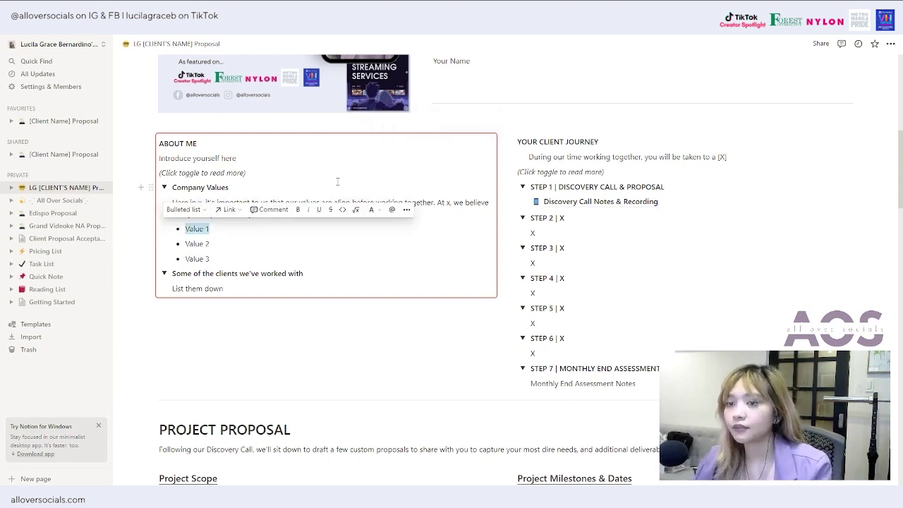
{"action": "left_click_drag", "start_coordinate": [210, 228], "coordinate": [185, 228]}
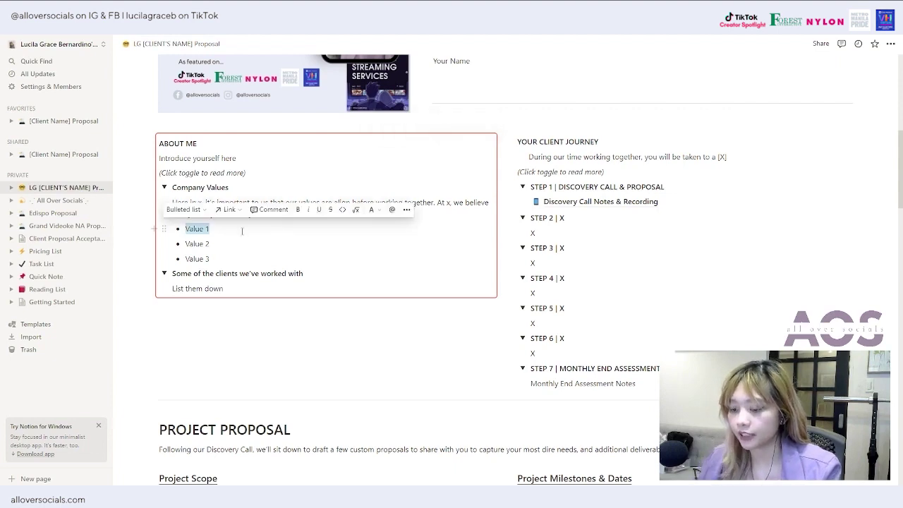
{"action": "type", "text": "Int"}
{"action": "key", "text": "BackSpace"}
{"action": "key", "text": "BackSpace"}
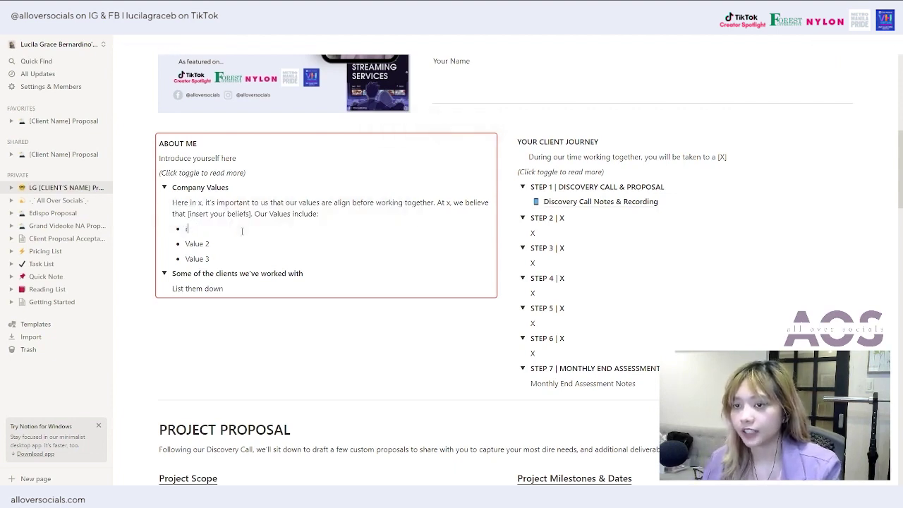
{"action": "type", "text": "nte"}
{"action": "key", "text": "BackSpace"}
{"action": "key", "text": "BackSpace"}
{"action": "key", "text": "BackSpace"}
{"action": "type", "text": "R"}
{"action": "key", "text": "BackSpace"}
{"action": "key", "text": "BackSpace"}
{"action": "type", "text": "Real"}
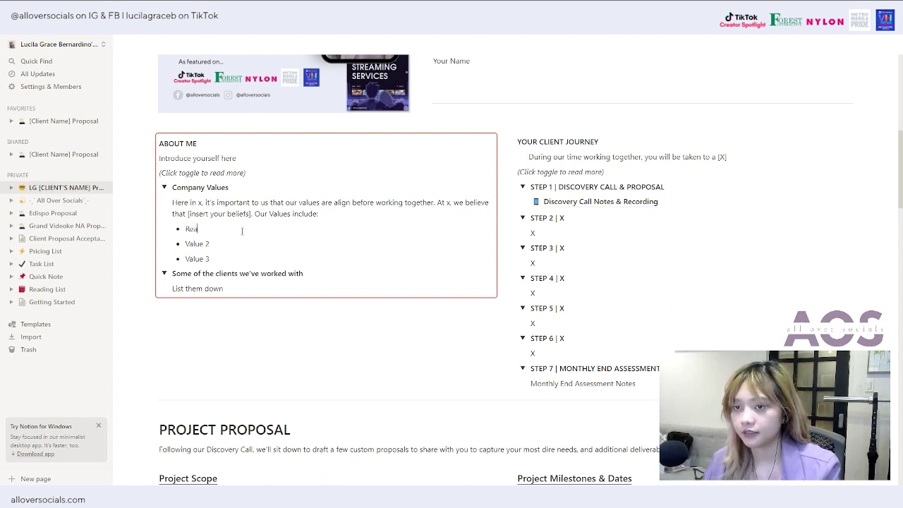
Restore the first Company Values bullet to "Value 1".
{"action": "key", "text": "BackSpace"}
{"action": "key", "text": "BackSpace"}
{"action": "key", "text": "BackSpace"}
{"action": "key", "text": "BackSpace"}
{"action": "type", "text": "Value 1"}
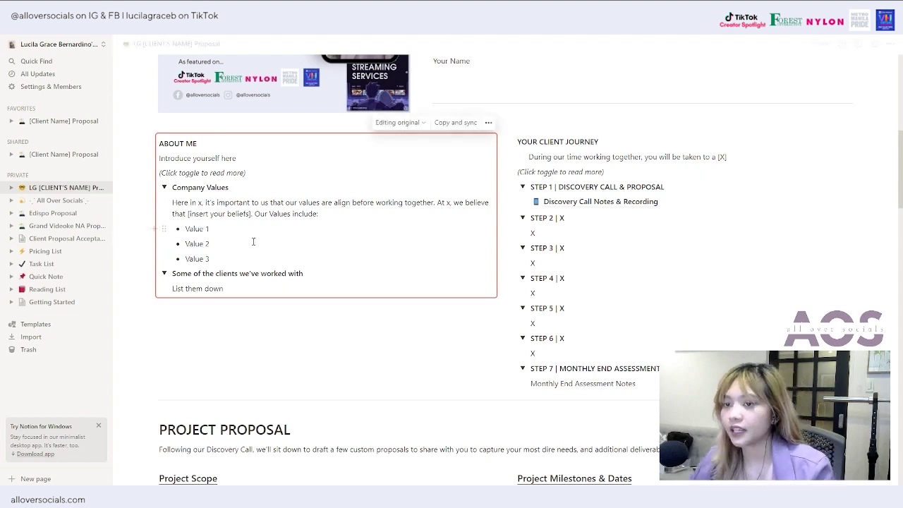
Examine the "List them down" placeholder under "Some of the clients we've worked with".
{"action": "scroll", "coordinate": [258, 242], "scroll_direction": "down", "scroll_amount": 1}
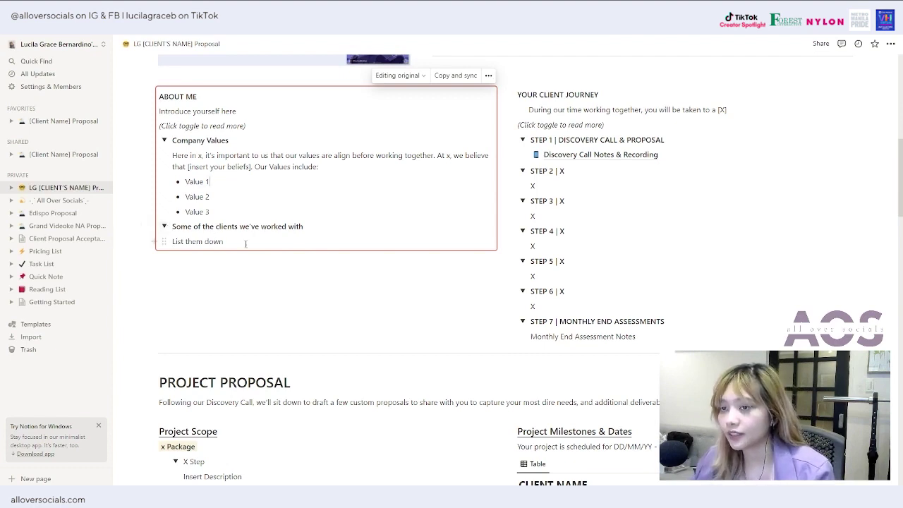
{"action": "left_click_drag", "start_coordinate": [245, 244], "coordinate": [171, 242]}
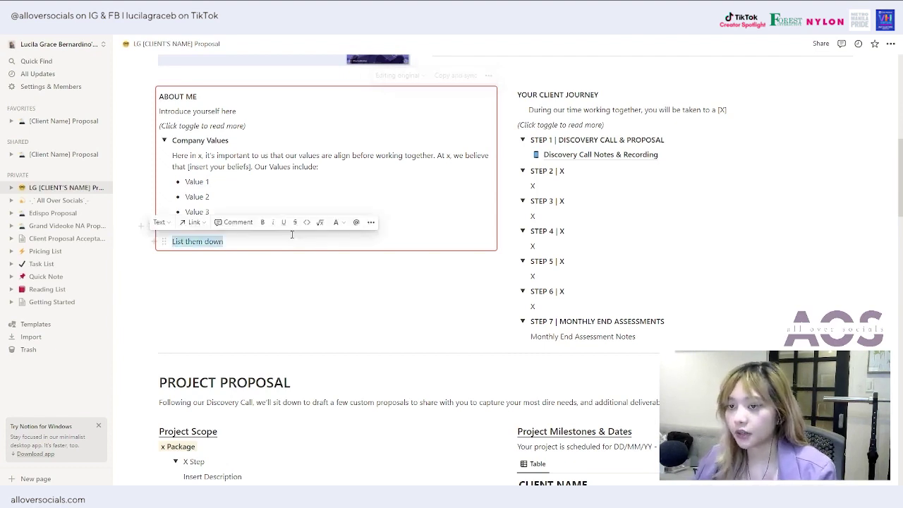
{"action": "left_click", "coordinate": [370, 237]}
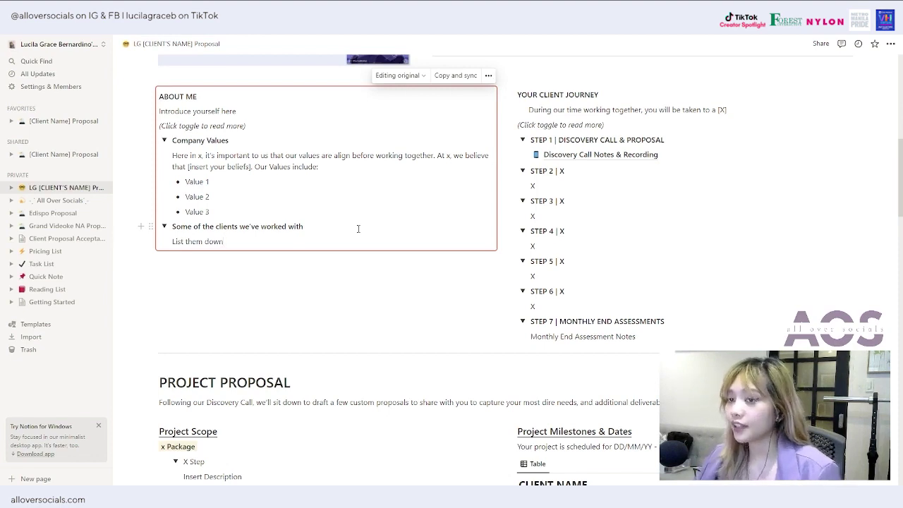
{"action": "left_click_drag", "start_coordinate": [229, 244], "coordinate": [170, 243]}
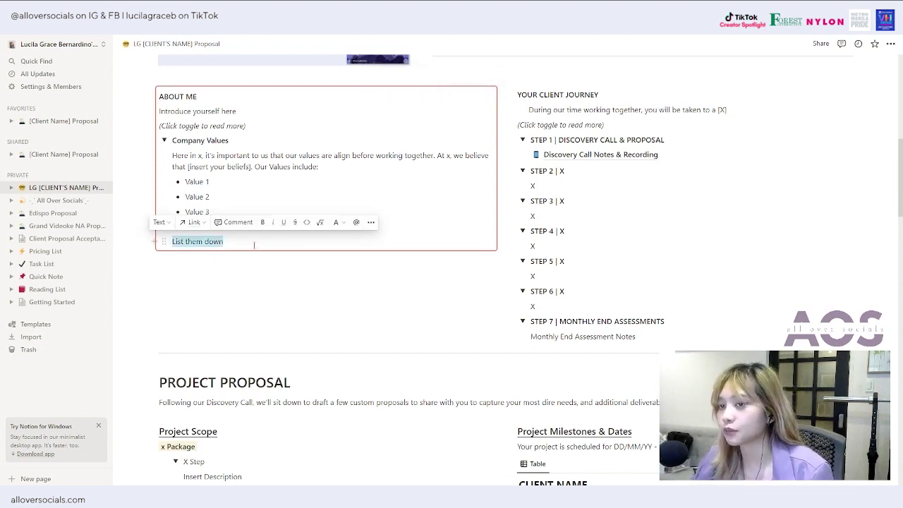
{"action": "left_click", "coordinate": [254, 245]}
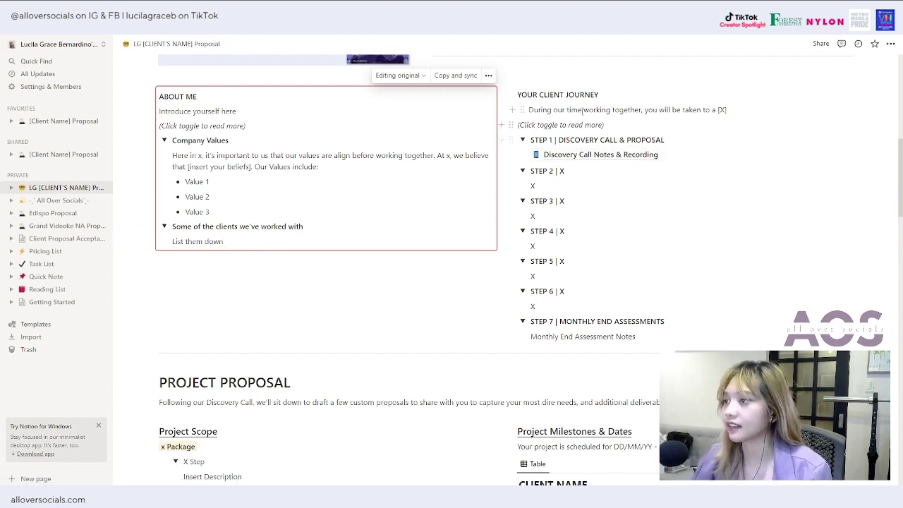
Review the YOUR CLIENT JOURNEY section, from its introductory line through the step toggles.
{"action": "left_click", "coordinate": [552, 110]}
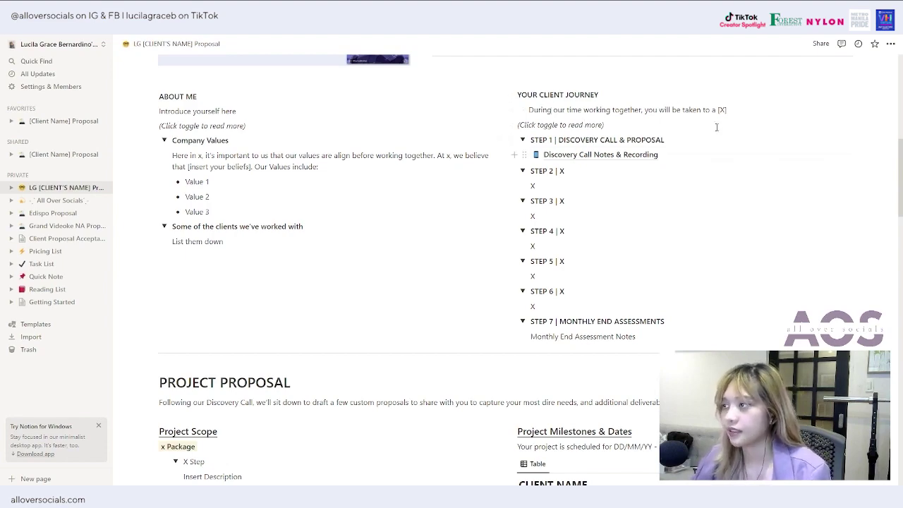
{"action": "scroll", "coordinate": [589, 155], "scroll_direction": "down", "scroll_amount": 1}
{"action": "scroll", "coordinate": [585, 158], "scroll_direction": "down", "scroll_amount": 1}
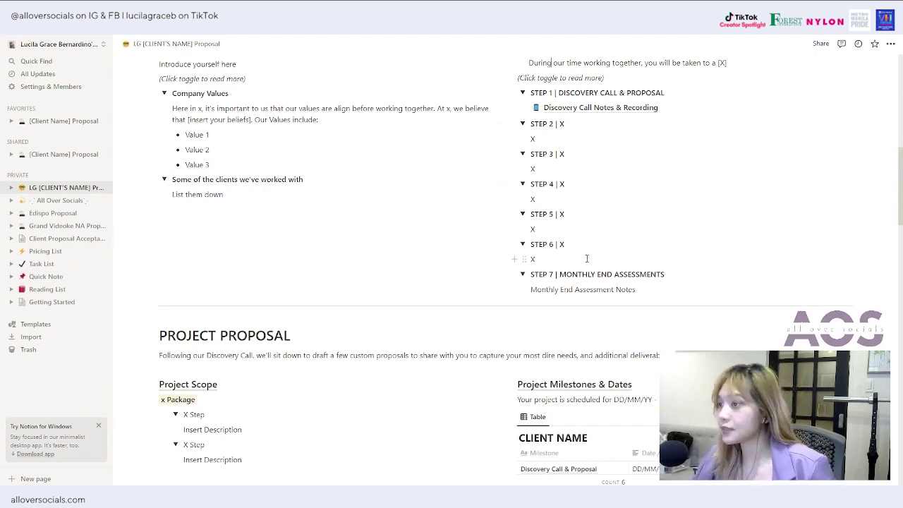
Add an empty block below the Monthly End Assessment Notes and try turning it into a page.
{"action": "left_click", "coordinate": [639, 289]}
{"action": "key", "text": "Return"}
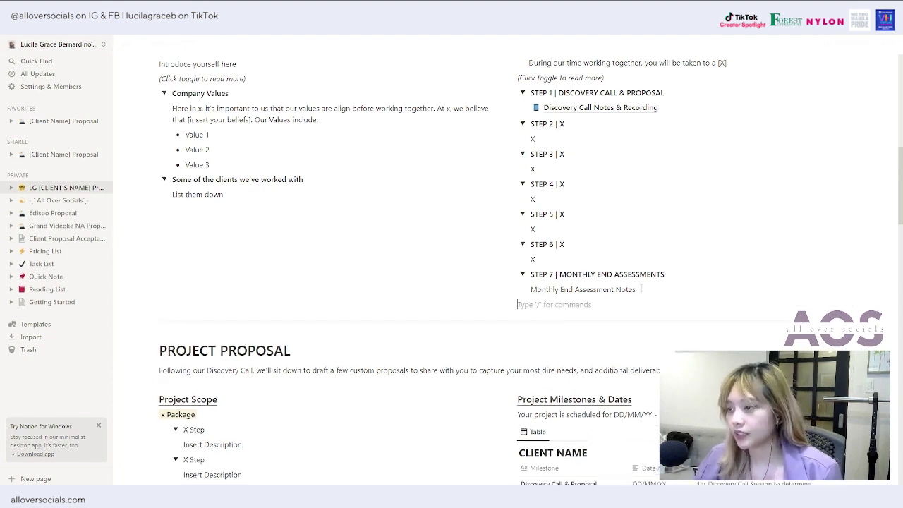
{"action": "left_click", "coordinate": [512, 306]}
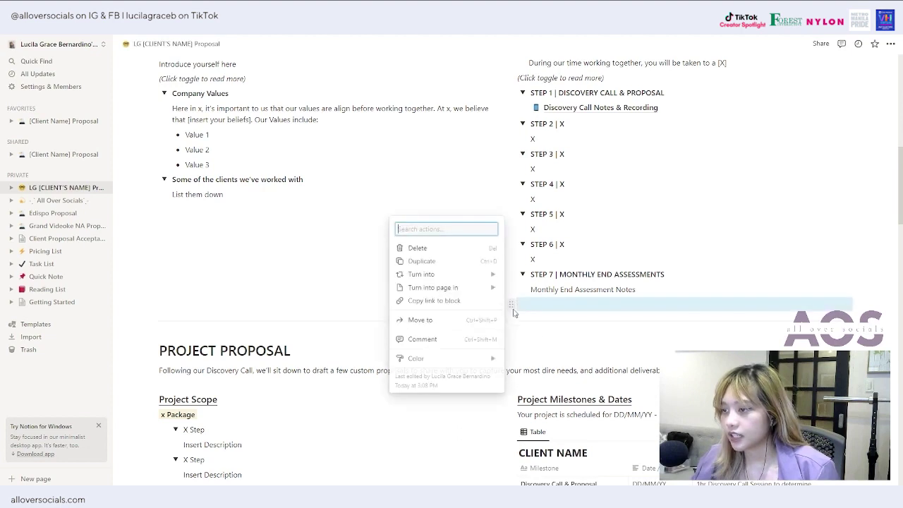
{"action": "mouse_move", "coordinate": [458, 287]}
{"action": "left_click", "coordinate": [547, 275]}
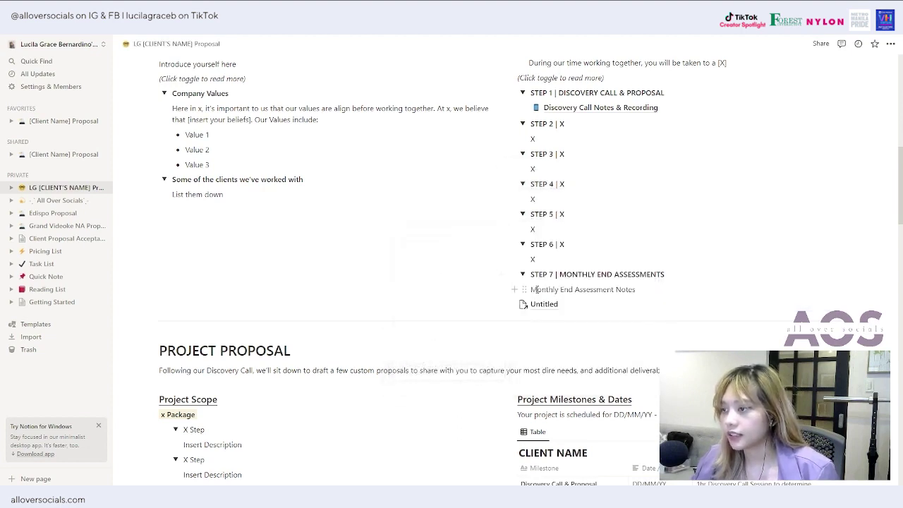
Turn the empty block below STEP 7 into a toggle list titled "STEP 8" with "AHSKS" as its content.
{"action": "left_click", "coordinate": [510, 305]}
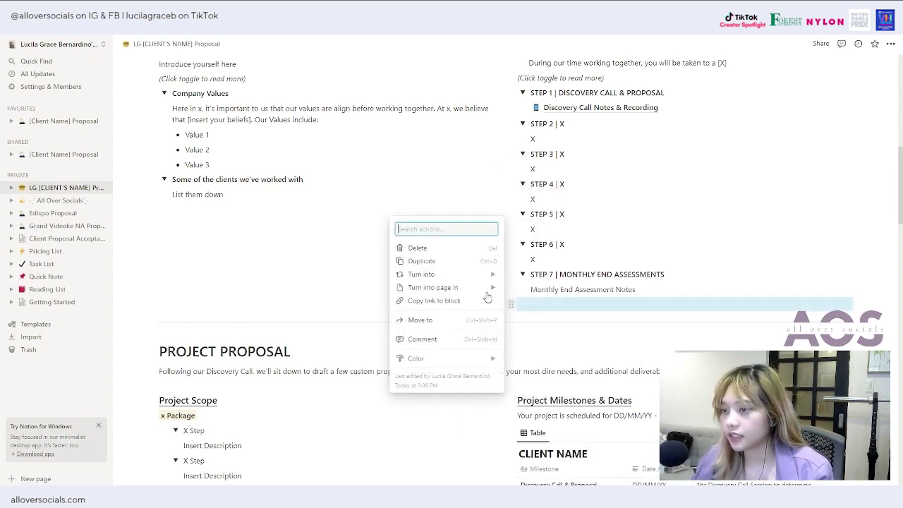
{"action": "mouse_move", "coordinate": [451, 274]}
{"action": "left_click", "coordinate": [546, 275]}
{"action": "left_click", "coordinate": [556, 304]}
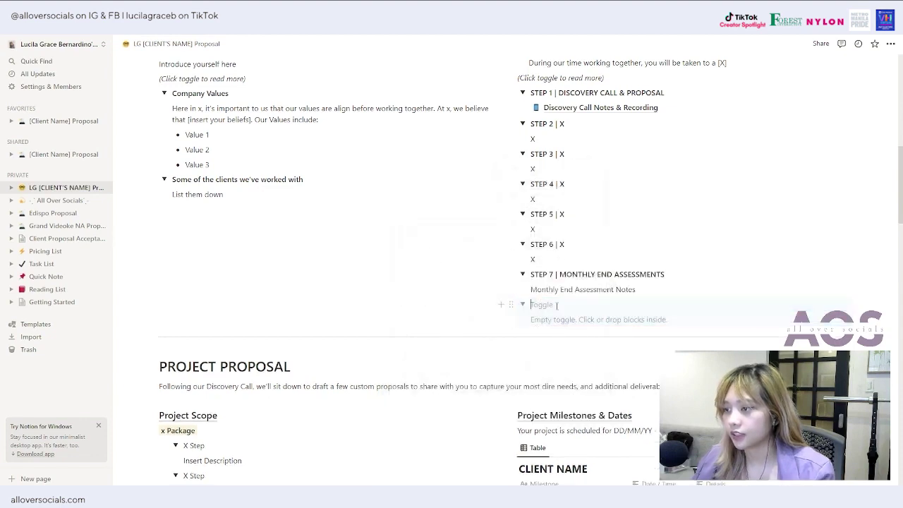
{"action": "type", "text": "STEP 8"}
{"action": "left_click", "coordinate": [546, 316]}
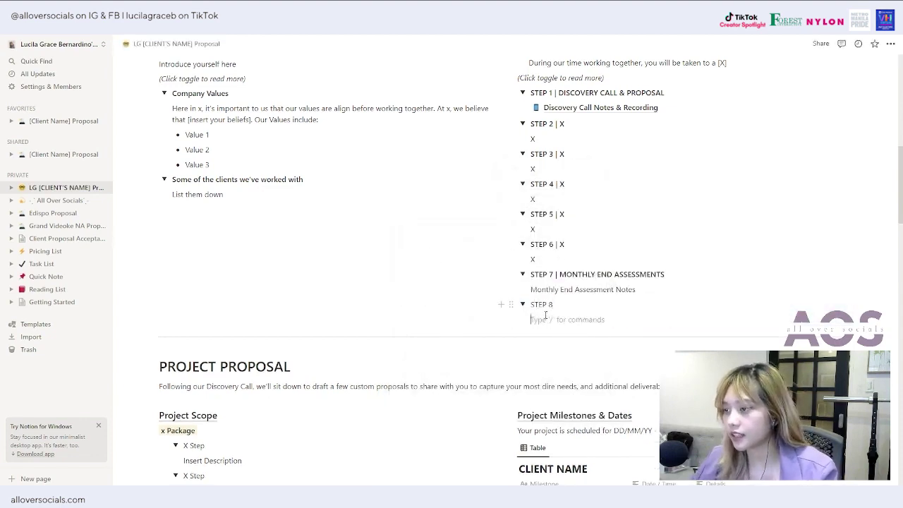
{"action": "type", "text": "TASKS"}
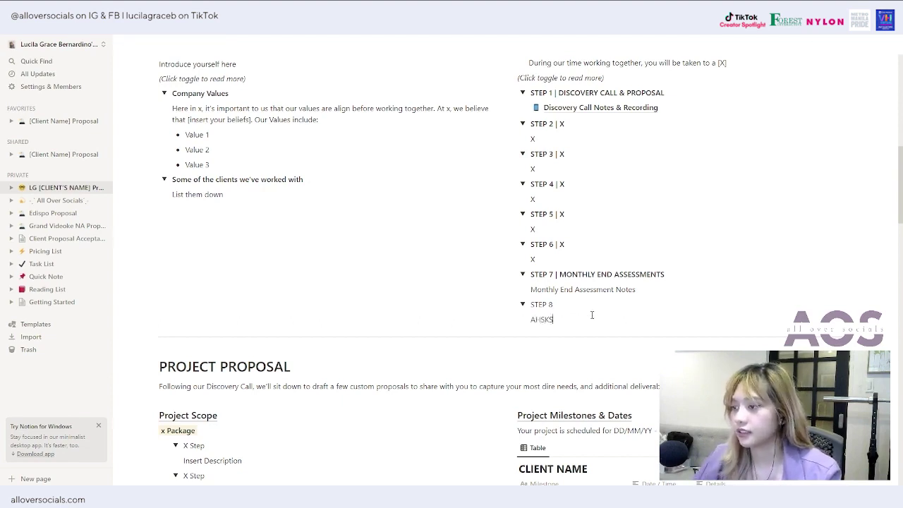
Delete the STEP 8 toggle together with its content.
{"action": "left_click", "coordinate": [514, 304]}
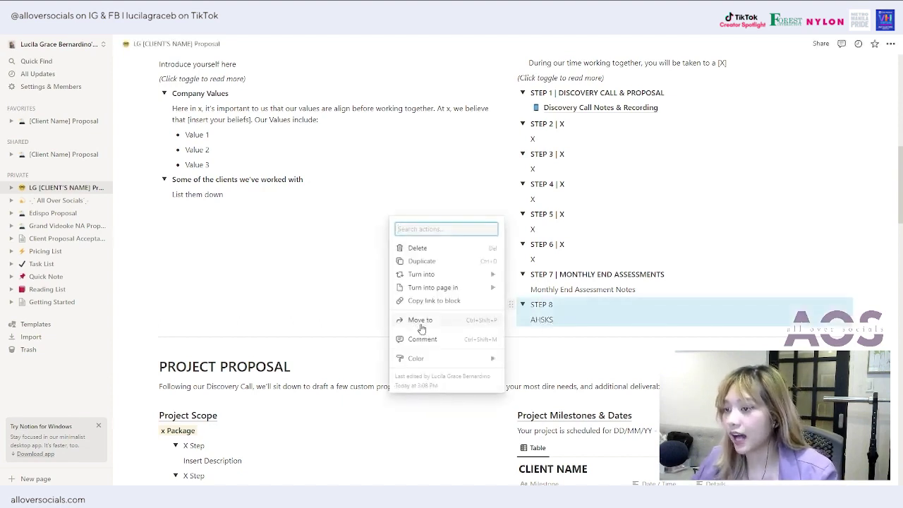
{"action": "left_click", "coordinate": [421, 321]}
{"action": "left_click", "coordinate": [417, 247]}
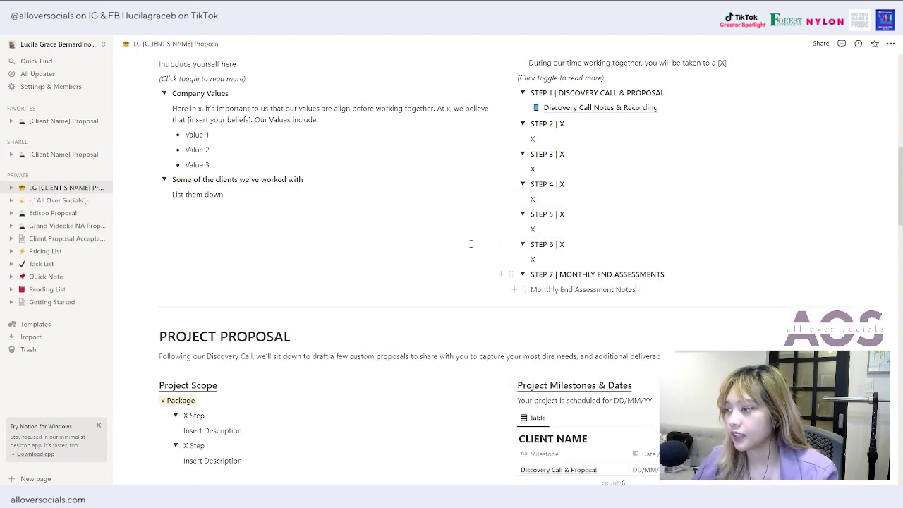
Look over the client journey steps and the start of the PROJECT PROPOSAL section, ending back at the Discovery Call Notes & Recording entry.
{"action": "scroll", "coordinate": [471, 243], "scroll_direction": "up", "scroll_amount": 2}
{"action": "scroll", "coordinate": [582, 282], "scroll_direction": "up", "scroll_amount": 1}
{"action": "scroll", "coordinate": [584, 286], "scroll_direction": "down", "scroll_amount": 1}
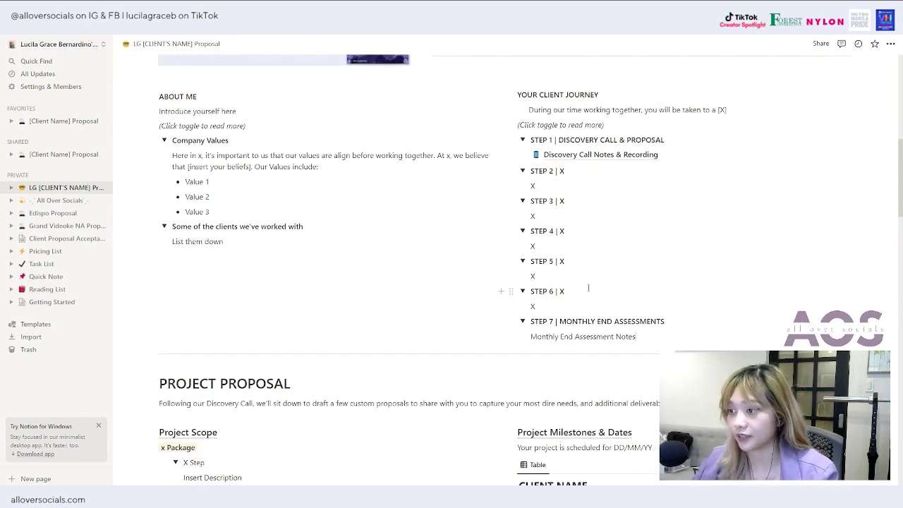
{"action": "scroll", "coordinate": [501, 290], "scroll_direction": "down", "scroll_amount": 2}
{"action": "scroll", "coordinate": [540, 277], "scroll_direction": "down", "scroll_amount": 1}
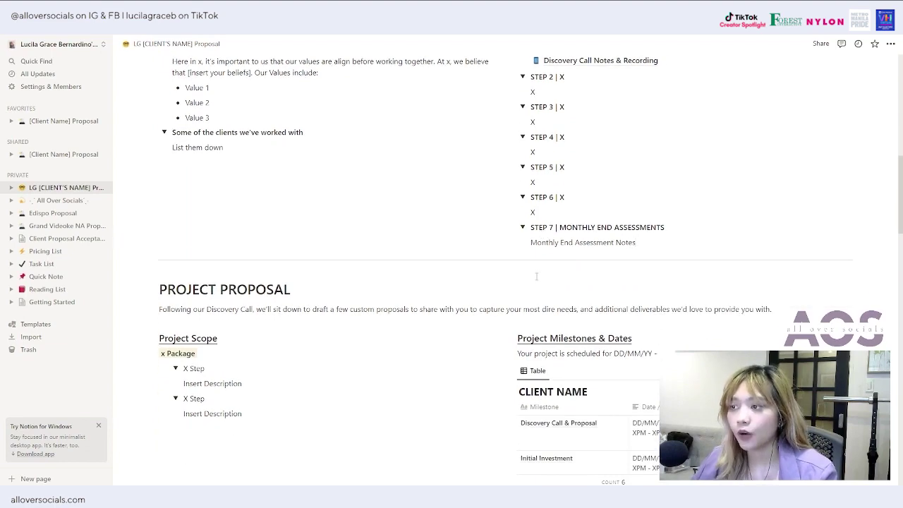
{"action": "scroll", "coordinate": [298, 296], "scroll_direction": "down", "scroll_amount": 1}
{"action": "scroll", "coordinate": [287, 292], "scroll_direction": "up", "scroll_amount": 1}
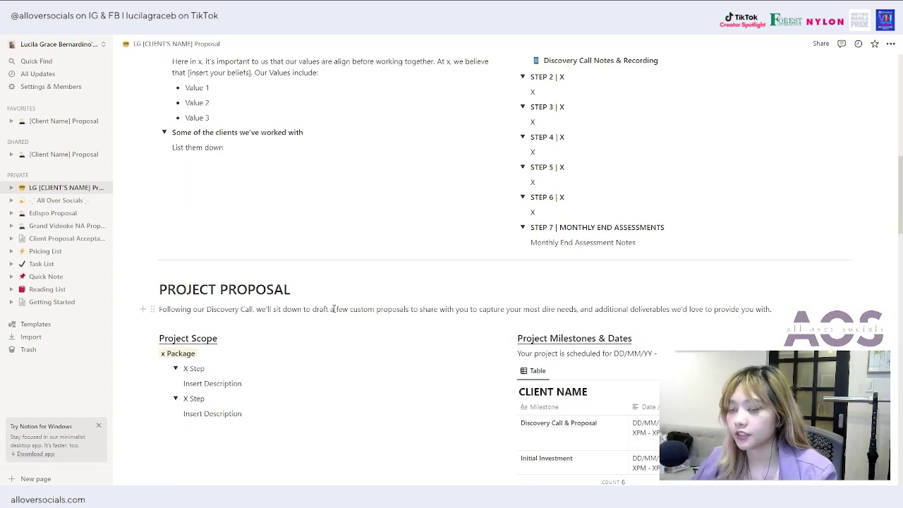
{"action": "scroll", "coordinate": [265, 326], "scroll_direction": "up", "scroll_amount": 4}
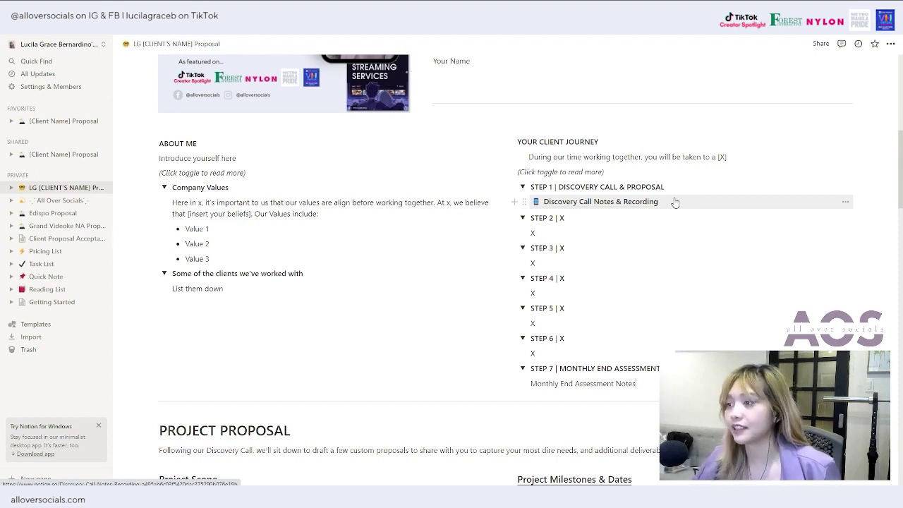
Open the Discovery Call Notes & Recording page under STEP 1 and place the cursor after its recording access line.
{"action": "left_click", "coordinate": [523, 187]}
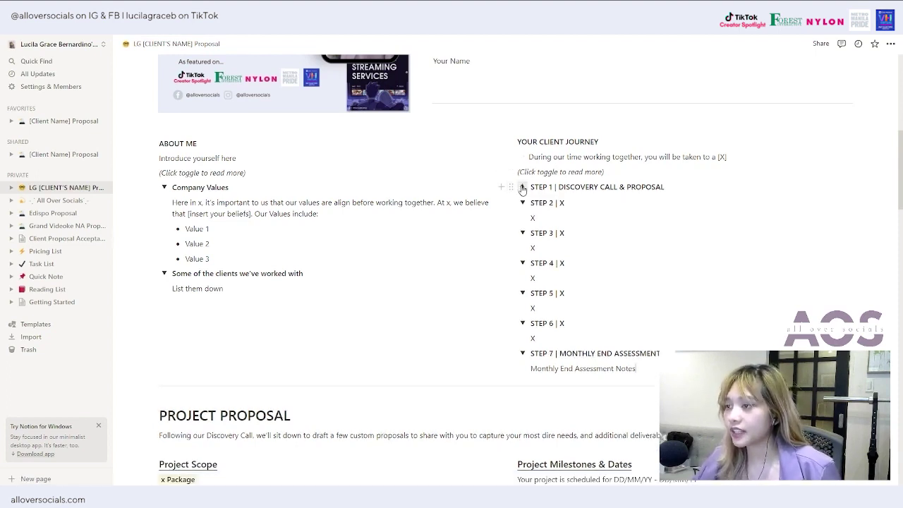
{"action": "left_click", "coordinate": [522, 187]}
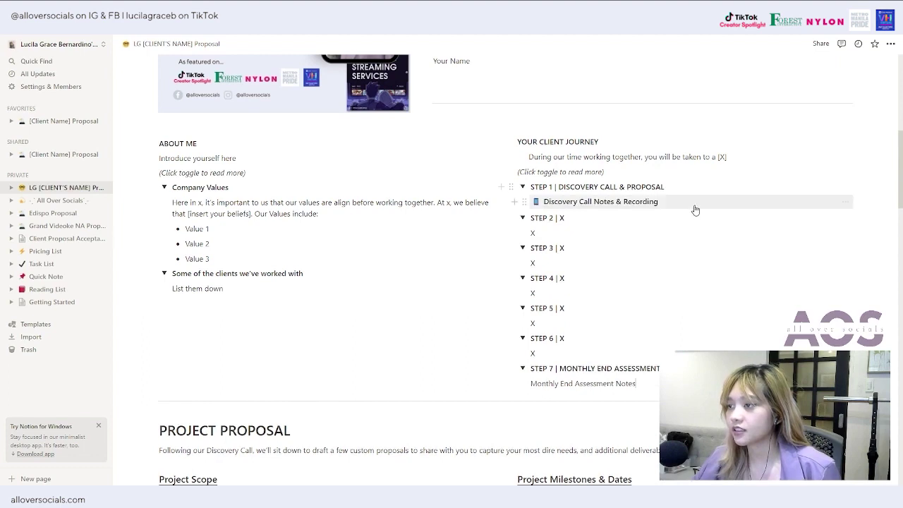
{"action": "left_click", "coordinate": [596, 204]}
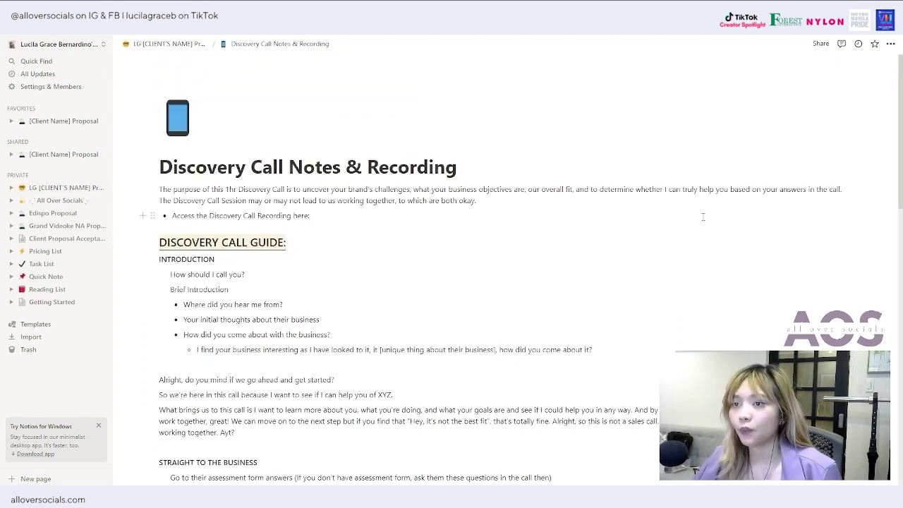
{"action": "scroll", "coordinate": [390, 228], "scroll_direction": "down", "scroll_amount": 1}
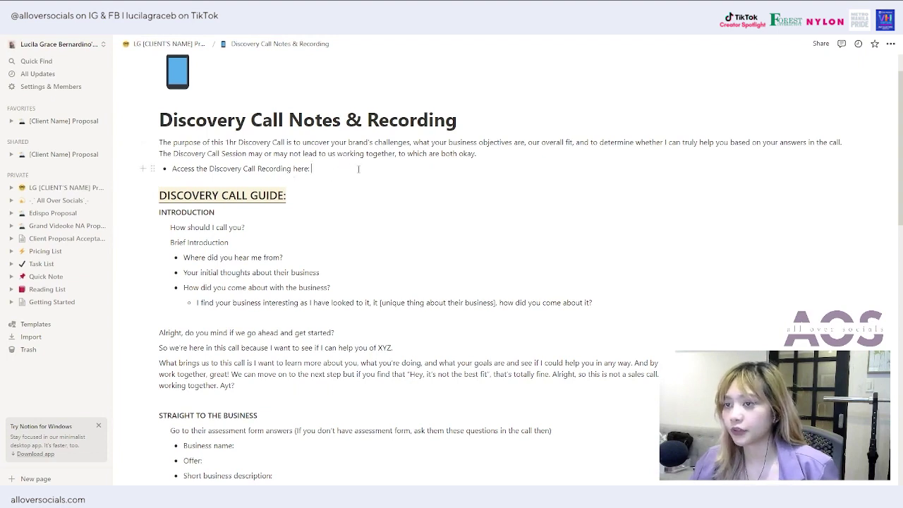
{"action": "left_click", "coordinate": [311, 169]}
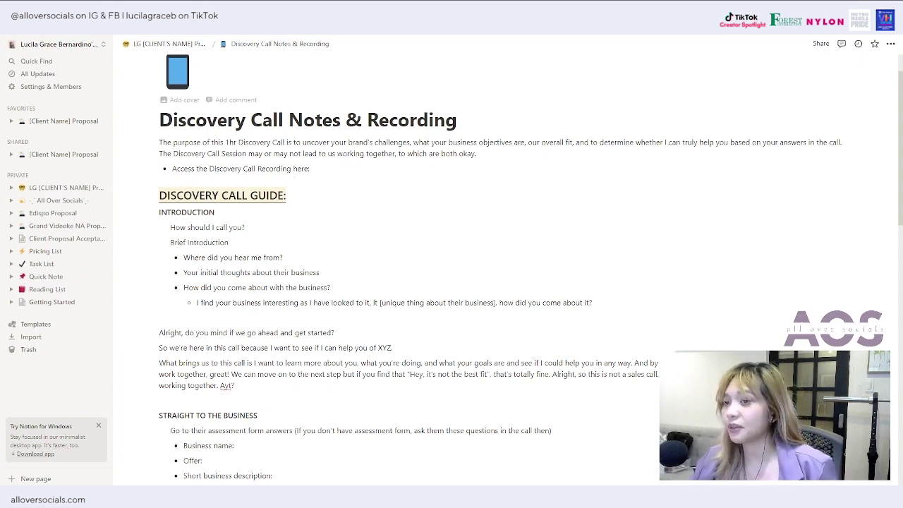
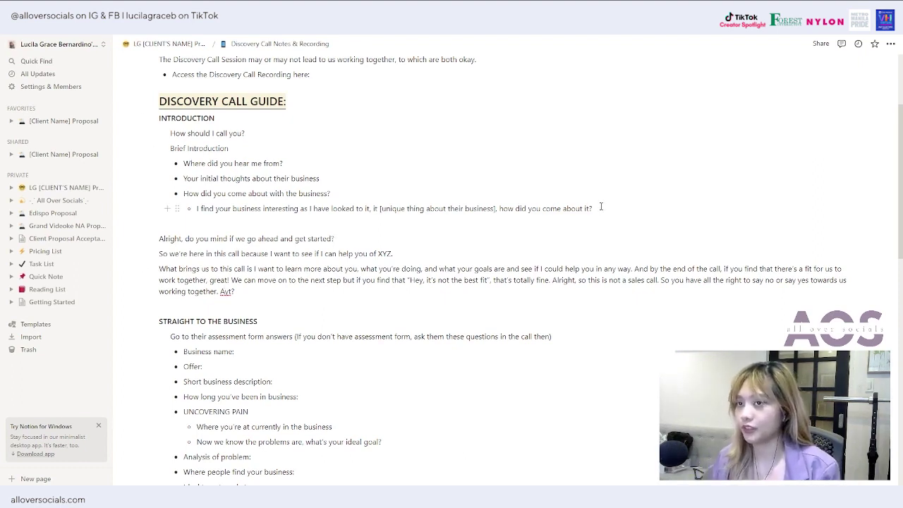
Read through the Discovery Call Guide's introduction questions and the business questions under STRAIGHT TO THE BUSINESS.
{"action": "left_click_drag", "start_coordinate": [601, 206], "coordinate": [179, 161]}
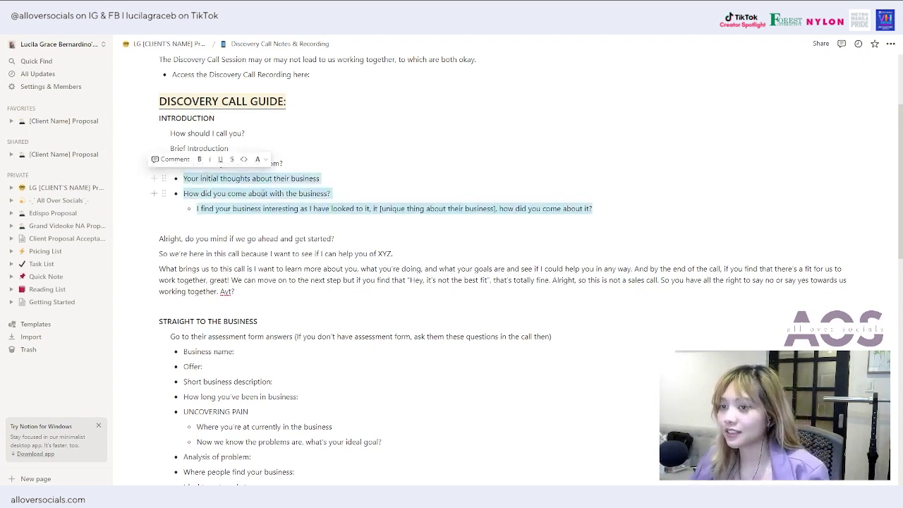
{"action": "left_click", "coordinate": [263, 193]}
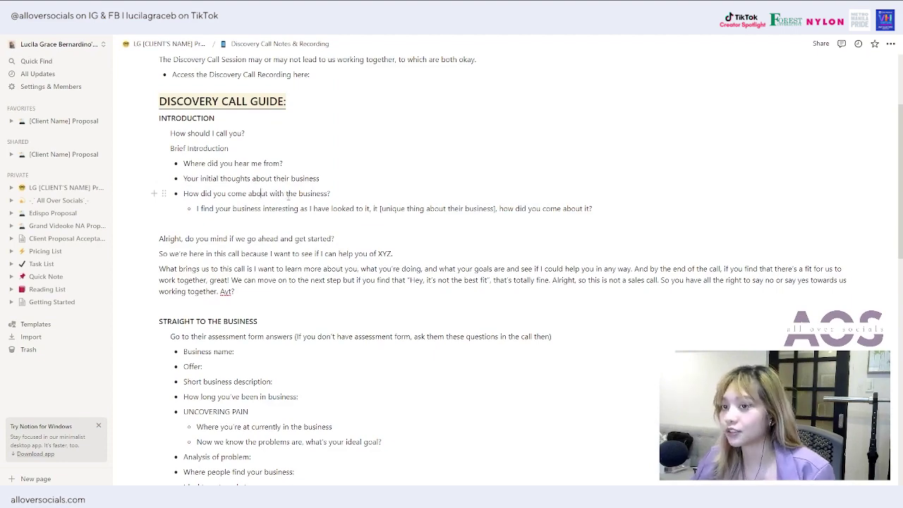
{"action": "scroll", "coordinate": [304, 197], "scroll_direction": "down", "scroll_amount": 6}
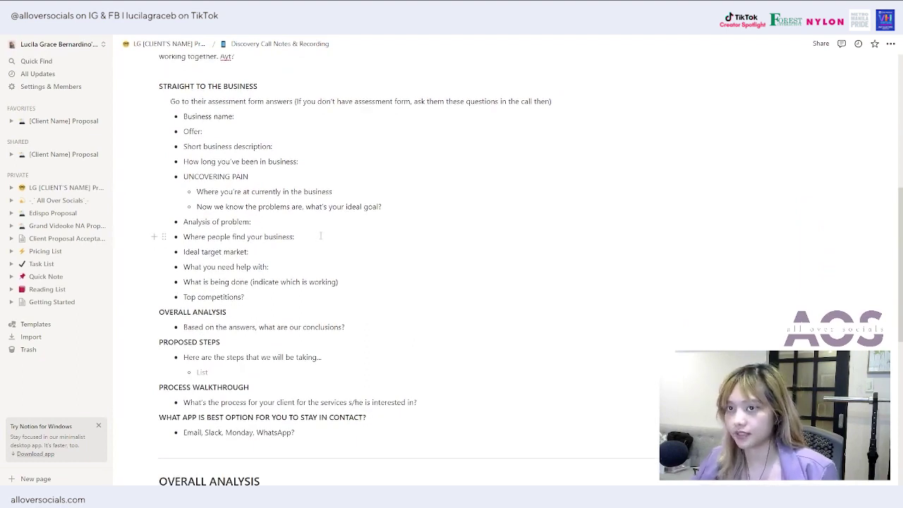
{"action": "left_click", "coordinate": [203, 132]}
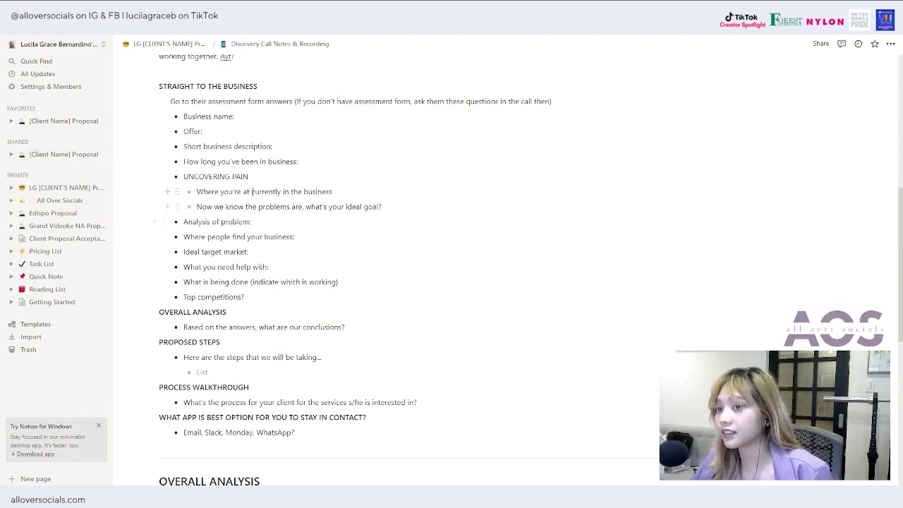
{"action": "scroll", "coordinate": [193, 184], "scroll_direction": "down", "scroll_amount": 1}
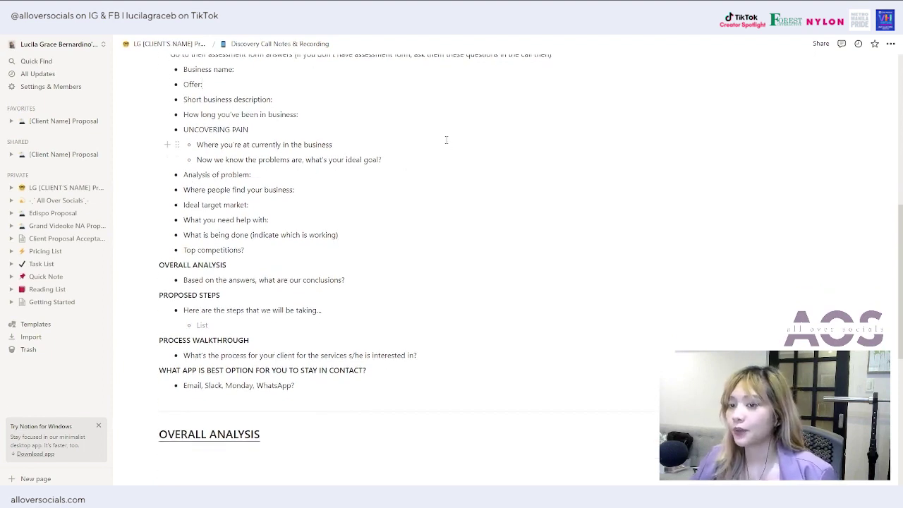
{"action": "scroll", "coordinate": [441, 159], "scroll_direction": "up", "scroll_amount": 1}
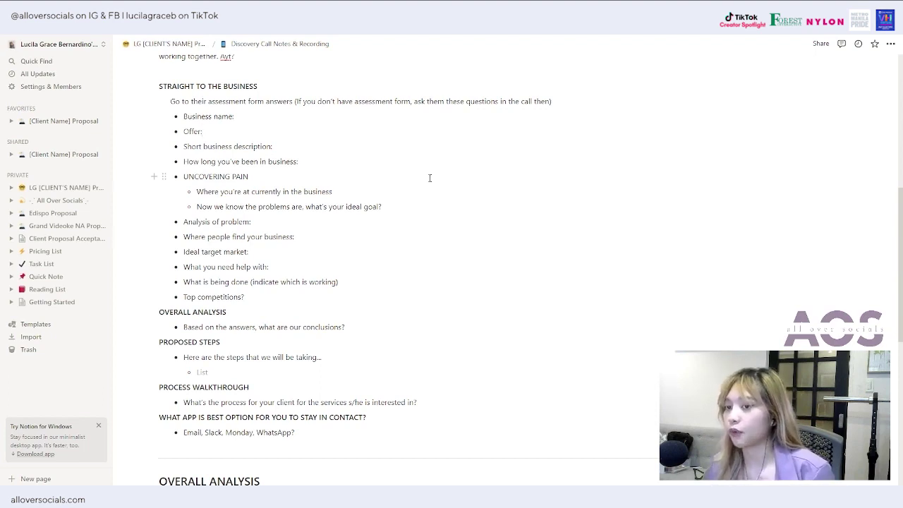
{"action": "scroll", "coordinate": [233, 240], "scroll_direction": "down", "scroll_amount": 1}
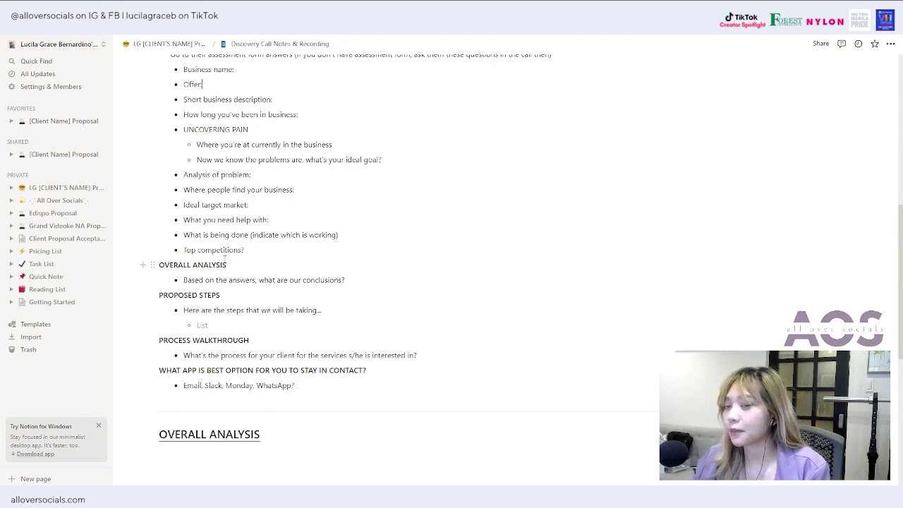
{"action": "scroll", "coordinate": [348, 278], "scroll_direction": "up", "scroll_amount": 1}
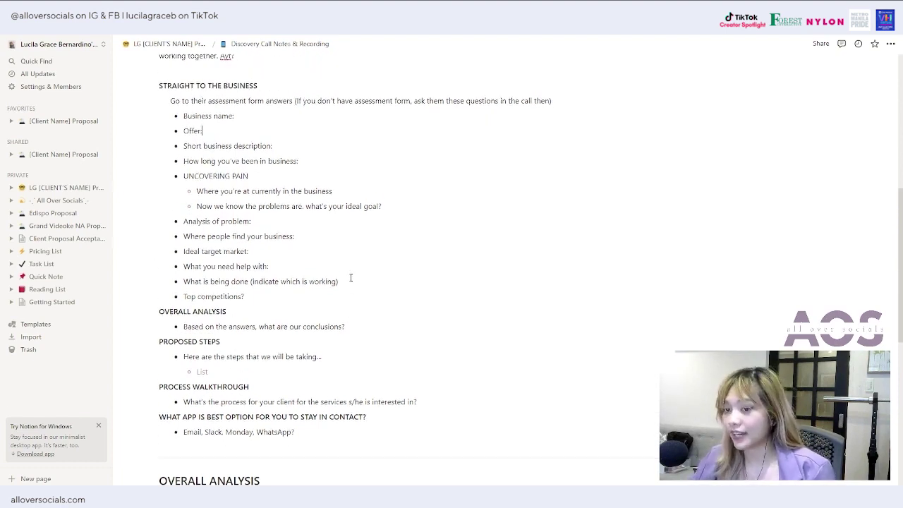
{"action": "scroll", "coordinate": [351, 278], "scroll_direction": "down", "scroll_amount": 1}
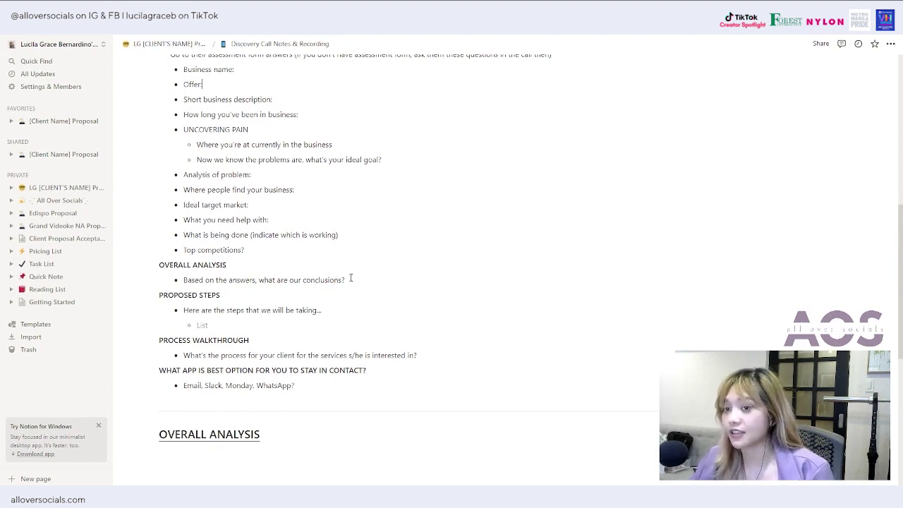
Examine the conclusions question under OVERALL ANALYSIS and the PROPOSED STEPS part of the call guide.
{"action": "left_click_drag", "start_coordinate": [363, 280], "coordinate": [182, 280]}
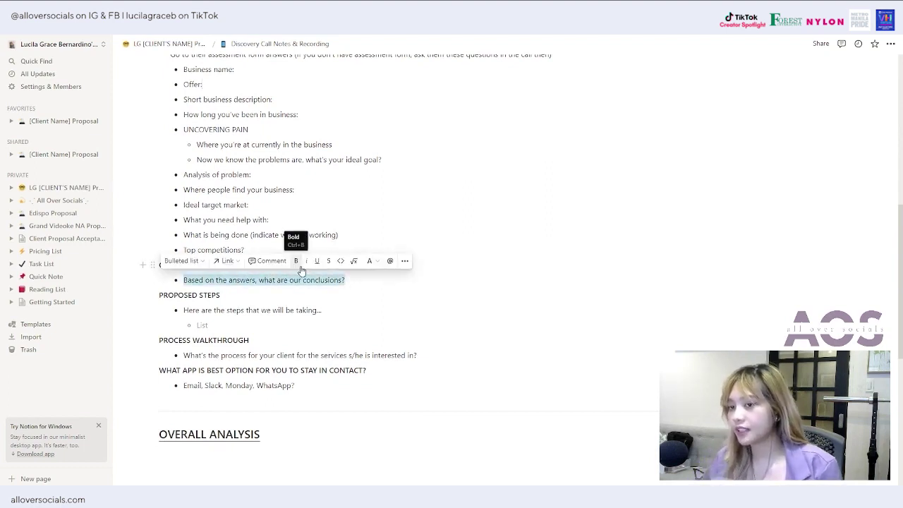
{"action": "left_click", "coordinate": [386, 283]}
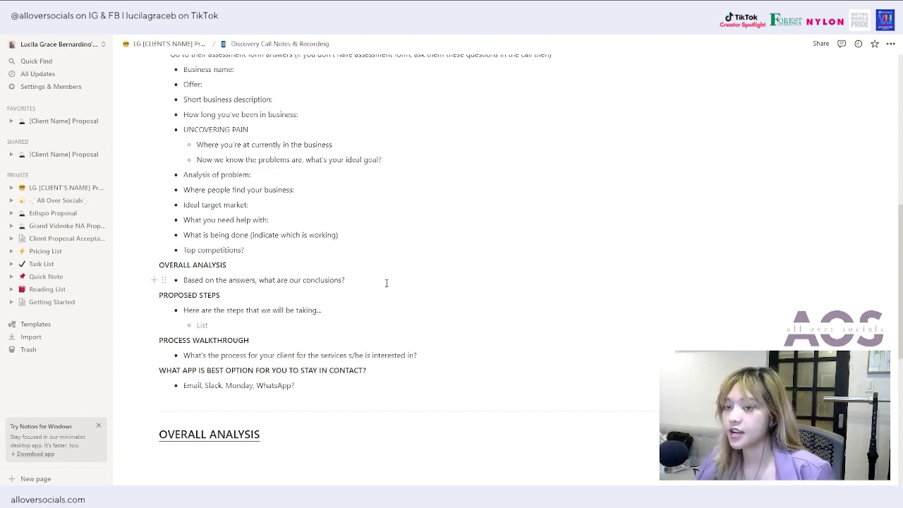
{"action": "scroll", "coordinate": [369, 275], "scroll_direction": "up", "scroll_amount": 2}
{"action": "scroll", "coordinate": [370, 275], "scroll_direction": "down", "scroll_amount": 2}
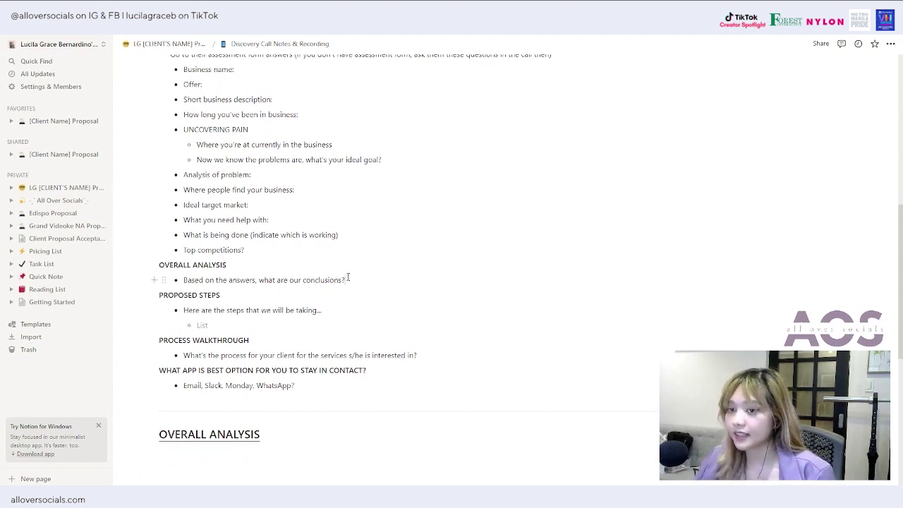
{"action": "left_click_drag", "start_coordinate": [240, 296], "coordinate": [150, 297]}
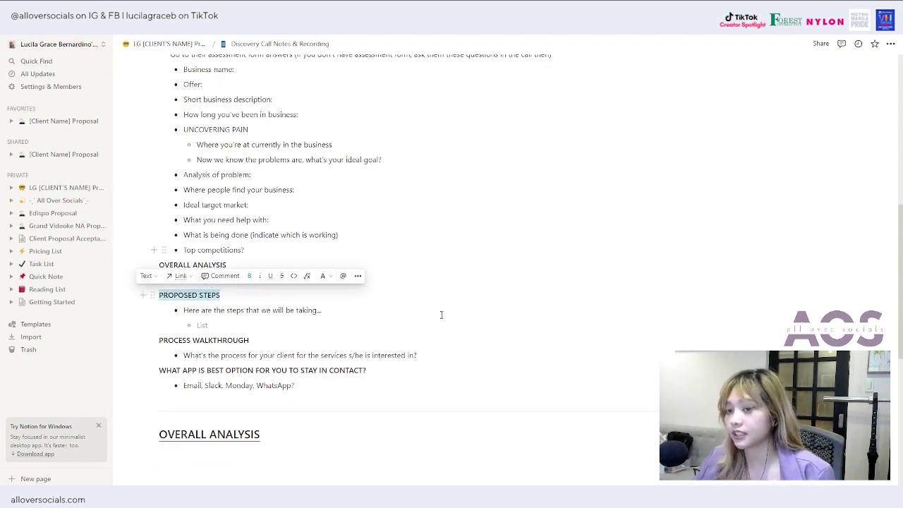
{"action": "left_click", "coordinate": [347, 303]}
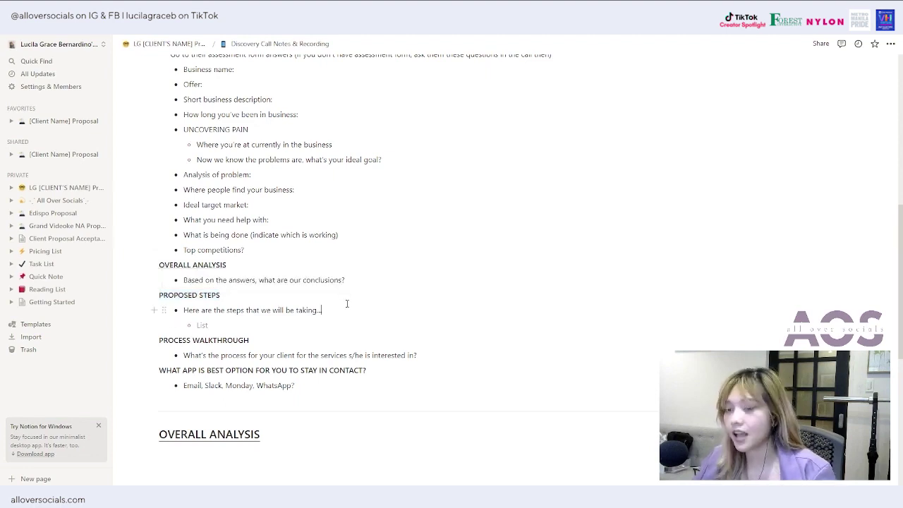
Look over the end of the call guide, the blank OVERALL ANALYSIS area and the numbered list under YOUR NEXT ACTION STEPS.
{"action": "scroll", "coordinate": [202, 300], "scroll_direction": "down", "scroll_amount": 1}
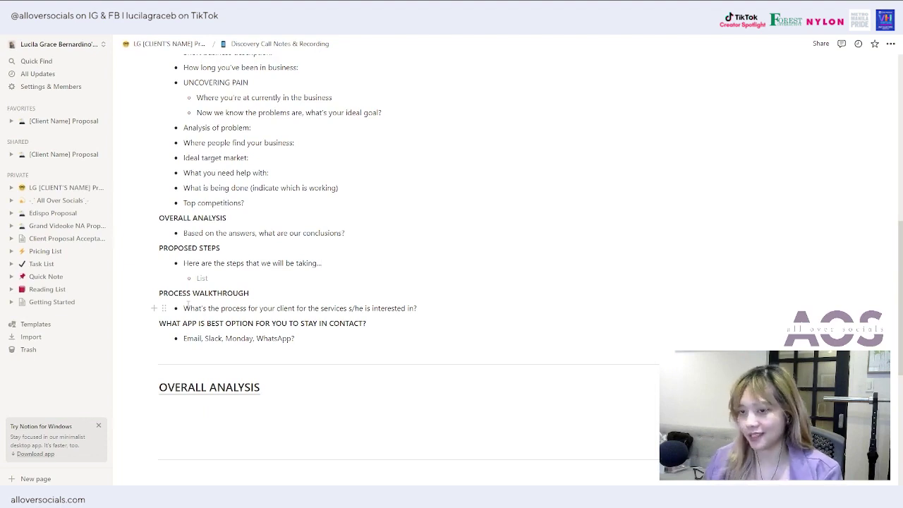
{"action": "scroll", "coordinate": [349, 232], "scroll_direction": "down", "scroll_amount": 1}
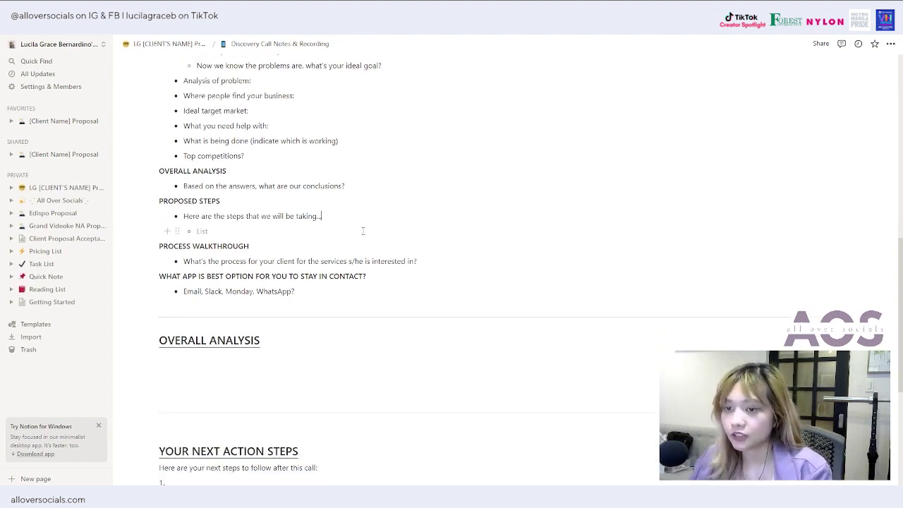
{"action": "scroll", "coordinate": [208, 275], "scroll_direction": "down", "scroll_amount": 1}
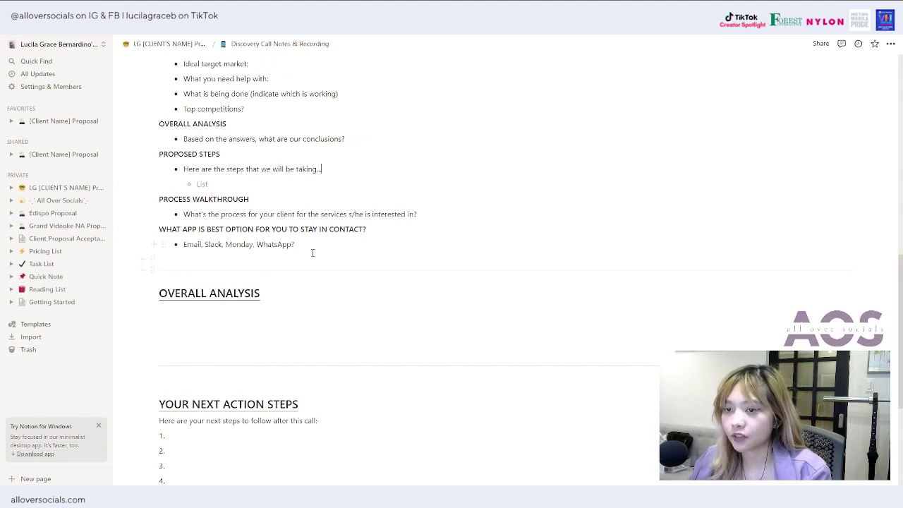
{"action": "scroll", "coordinate": [312, 252], "scroll_direction": "down", "scroll_amount": 1}
{"action": "left_click", "coordinate": [202, 276]}
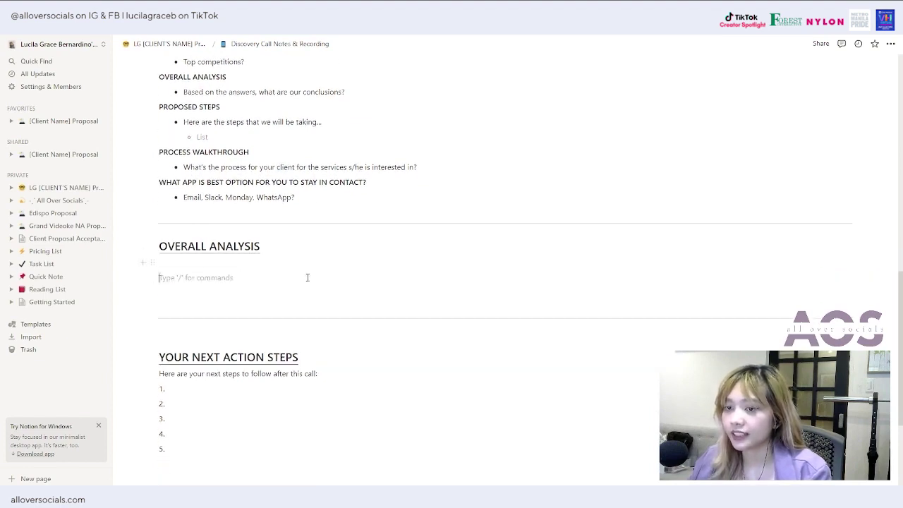
{"action": "left_click", "coordinate": [254, 267]}
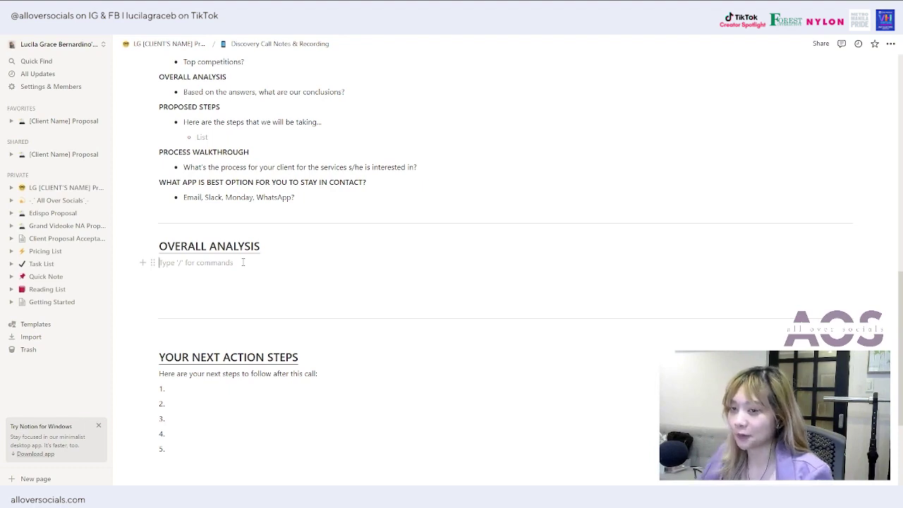
{"action": "key", "text": "Return"}
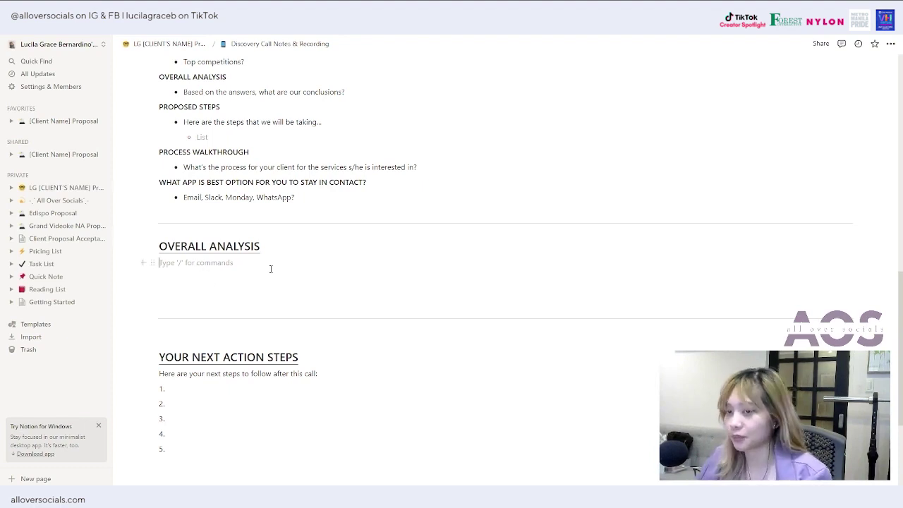
{"action": "scroll", "coordinate": [275, 310], "scroll_direction": "down", "scroll_amount": 2}
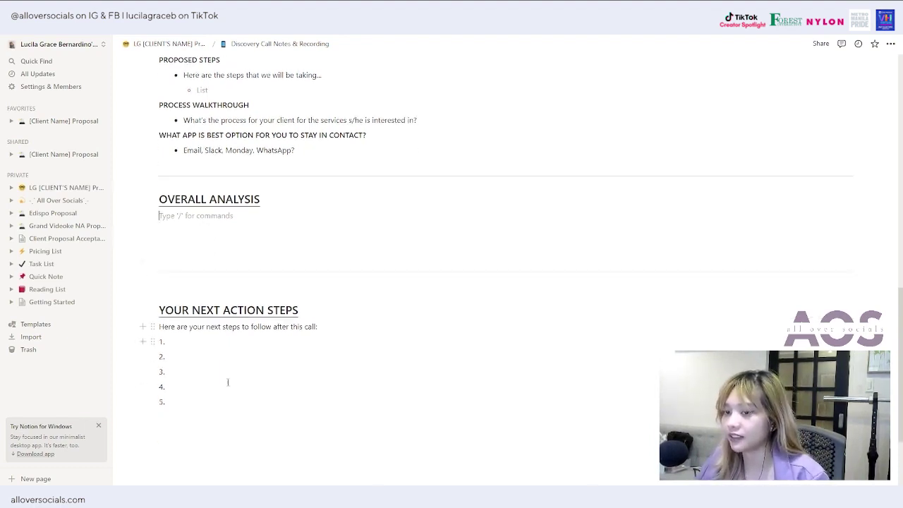
{"action": "left_click", "coordinate": [202, 344]}
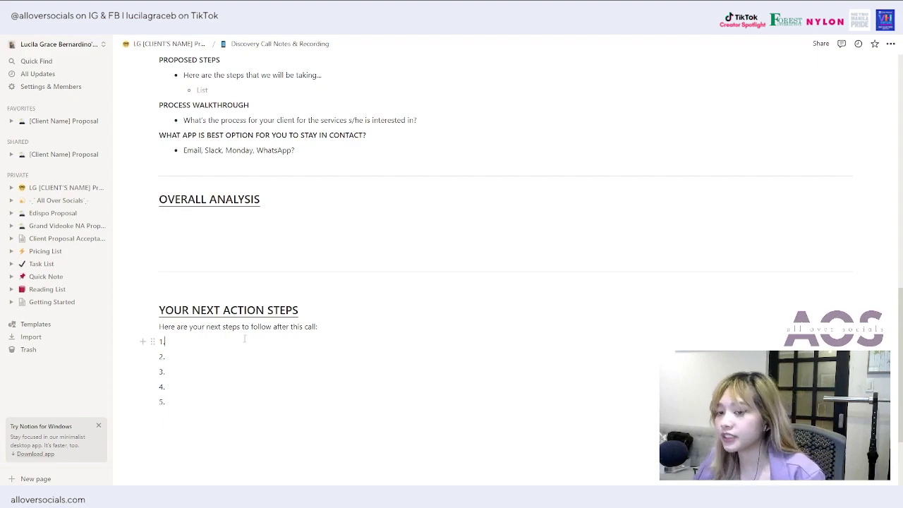
Return to the main proposal page and examine the Project Scope and Project Milestones & Dates parts of the PROJECT PROPOSAL section.
{"action": "scroll", "coordinate": [397, 337], "scroll_direction": "up", "scroll_amount": 12}
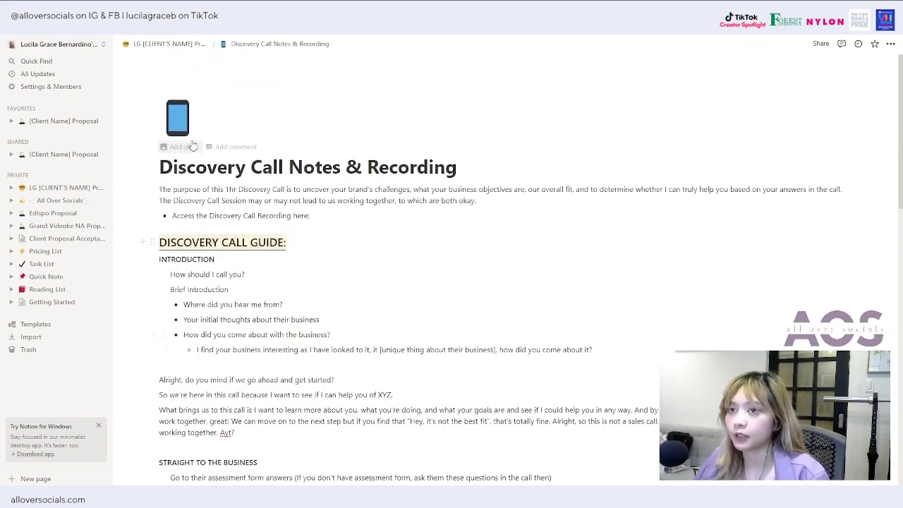
{"action": "left_click", "coordinate": [172, 47]}
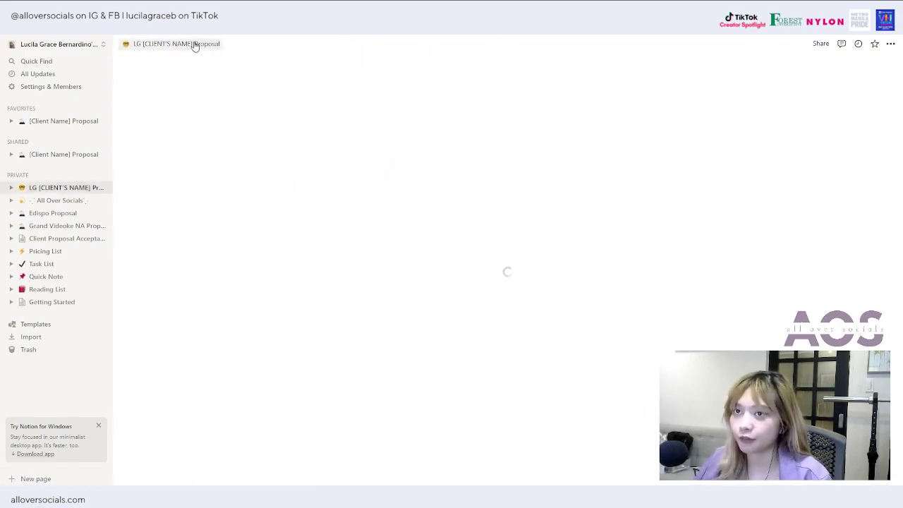
{"action": "scroll", "coordinate": [692, 215], "scroll_direction": "down", "scroll_amount": 10}
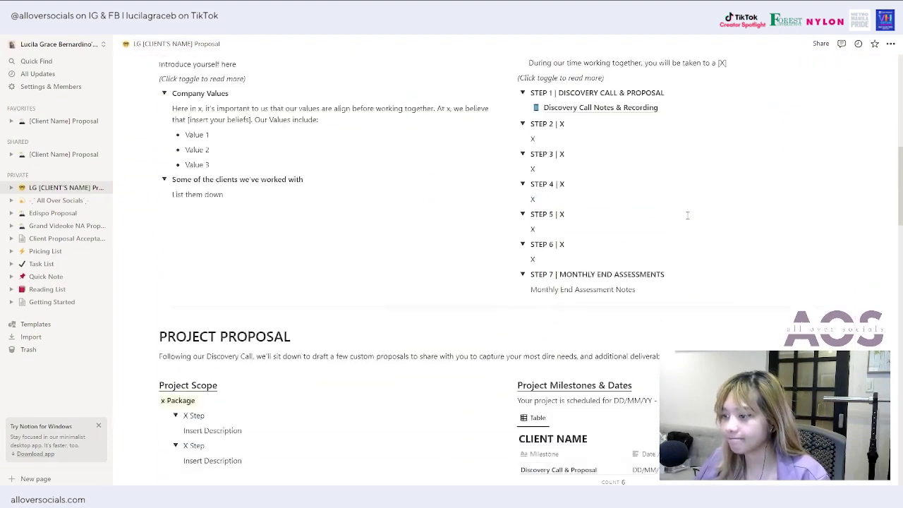
{"action": "scroll", "coordinate": [686, 210], "scroll_direction": "down", "scroll_amount": 1}
{"action": "scroll", "coordinate": [298, 212], "scroll_direction": "up", "scroll_amount": 1}
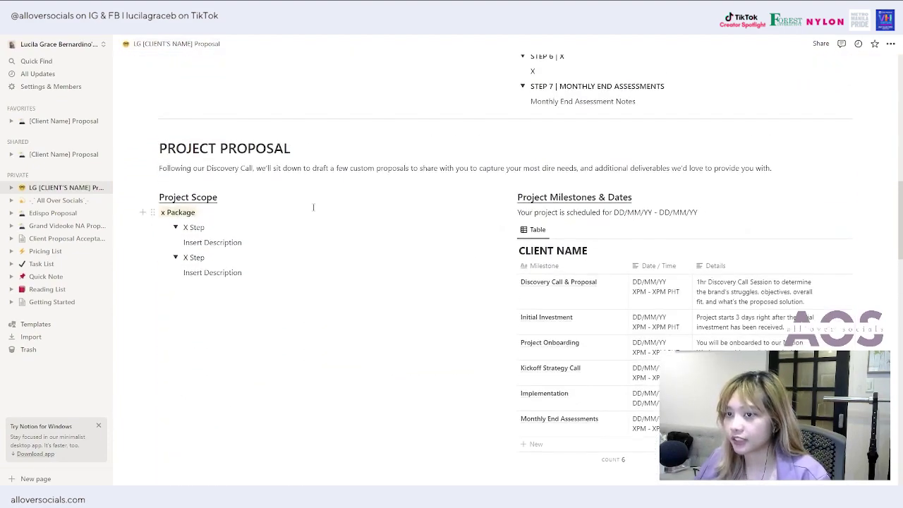
{"action": "scroll", "coordinate": [405, 244], "scroll_direction": "down", "scroll_amount": 1}
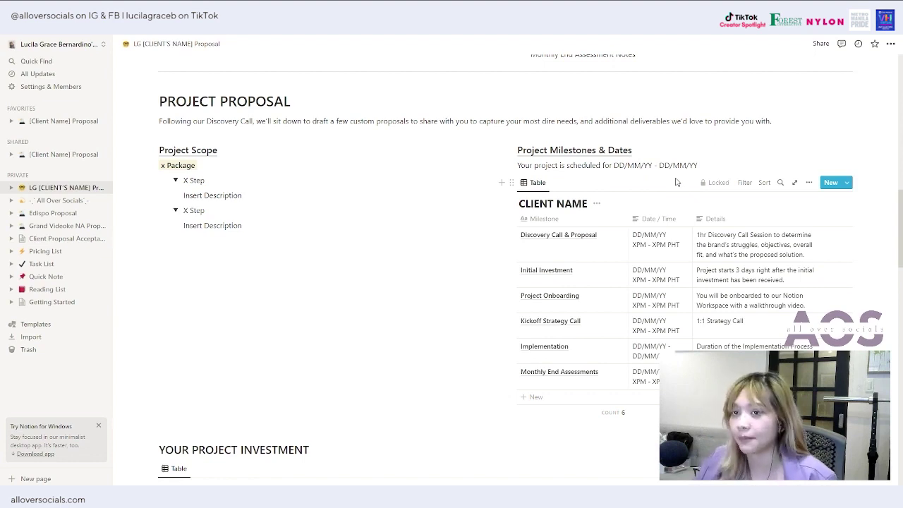
{"action": "scroll", "coordinate": [565, 261], "scroll_direction": "down", "scroll_amount": 1}
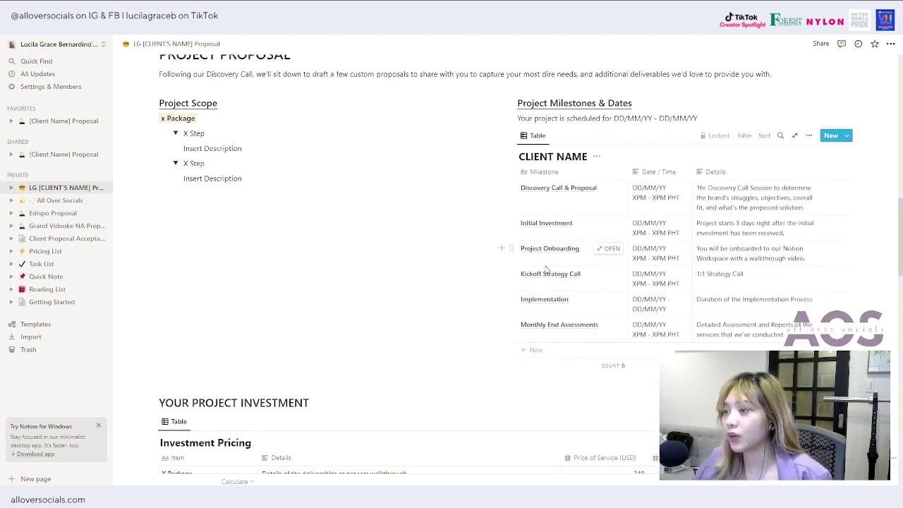
{"action": "scroll", "coordinate": [546, 270], "scroll_direction": "up", "scroll_amount": 1}
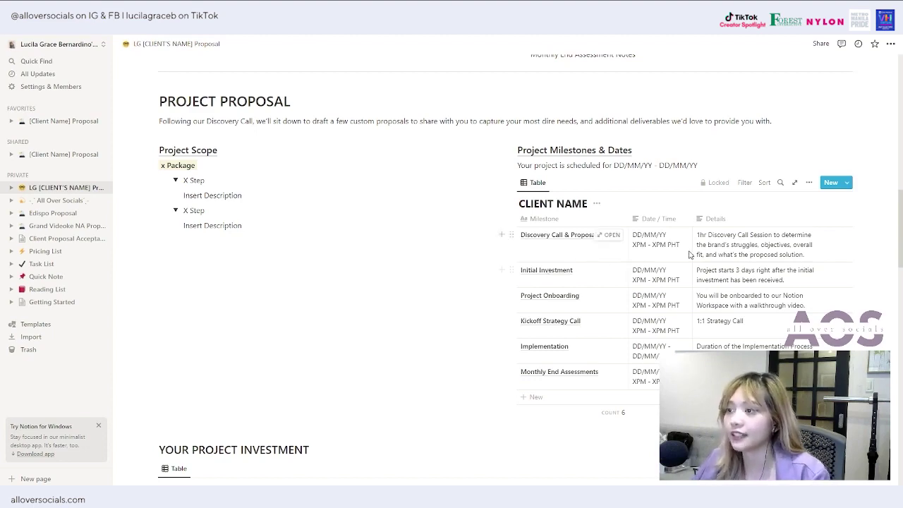
Examine the CLIENT NAME milestones table, including the Discovery Call & Proposal entry, its dates and its details text.
{"action": "scroll", "coordinate": [537, 232], "scroll_direction": "down", "scroll_amount": 1}
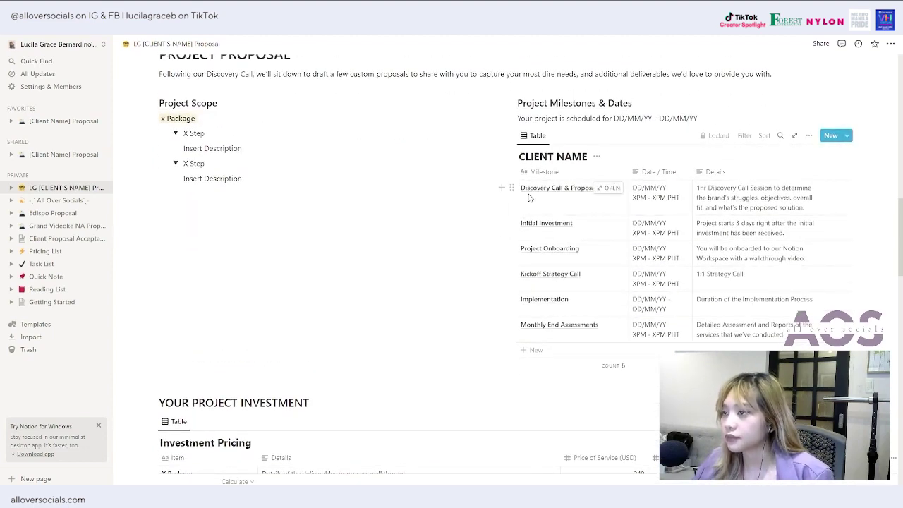
{"action": "left_click", "coordinate": [530, 191]}
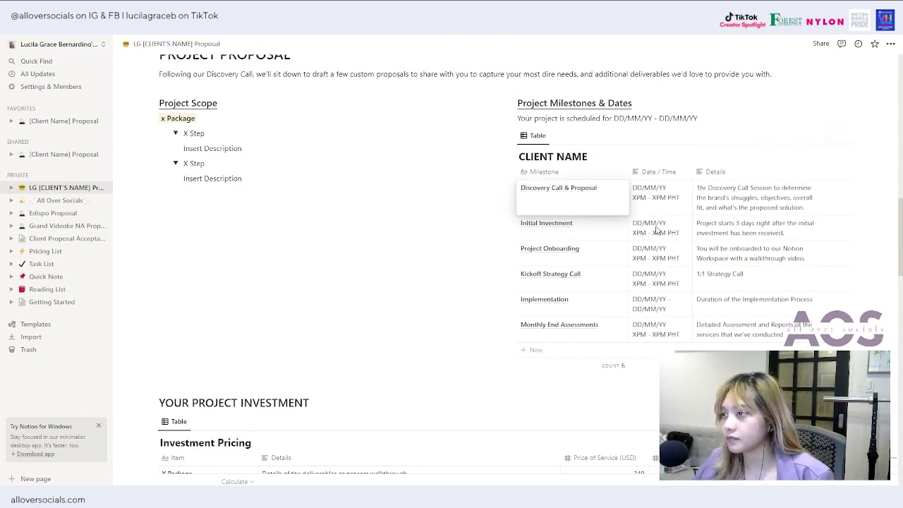
{"action": "key", "text": "Escape"}
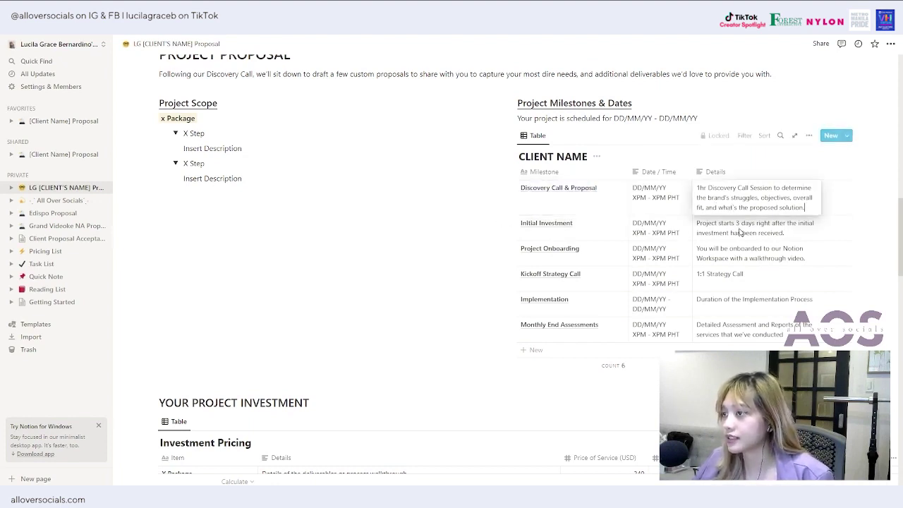
{"action": "left_click", "coordinate": [730, 208]}
{"action": "key", "text": "Escape"}
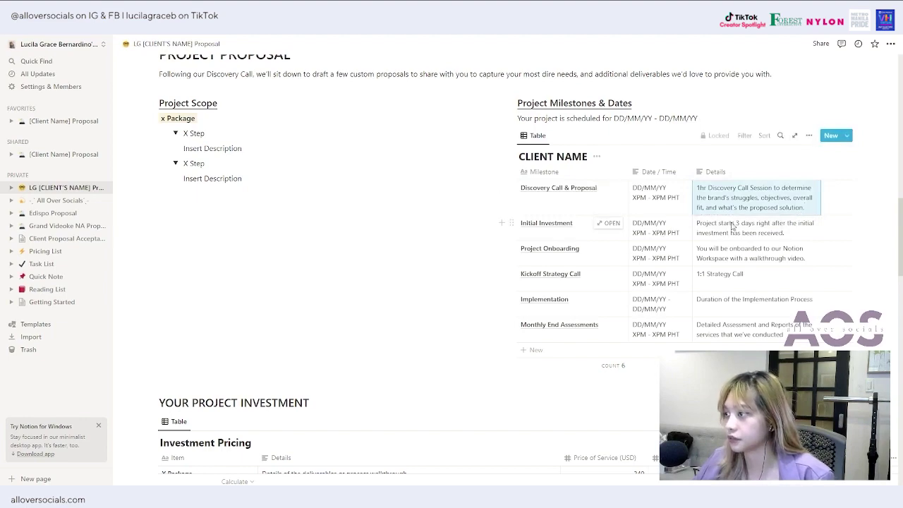
{"action": "scroll", "coordinate": [709, 244], "scroll_direction": "down", "scroll_amount": 1}
{"action": "scroll", "coordinate": [635, 243], "scroll_direction": "up", "scroll_amount": 1}
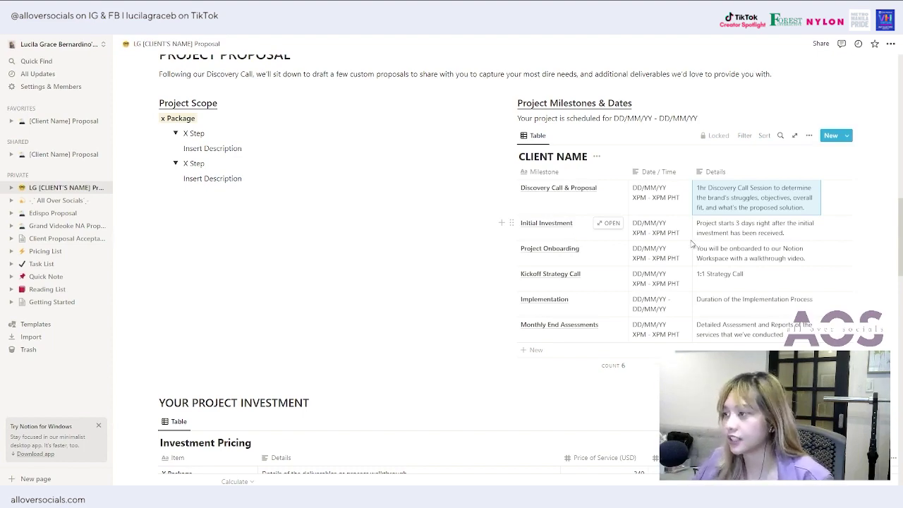
{"action": "scroll", "coordinate": [671, 213], "scroll_direction": "down", "scroll_amount": 1}
{"action": "scroll", "coordinate": [494, 169], "scroll_direction": "up", "scroll_amount": 1}
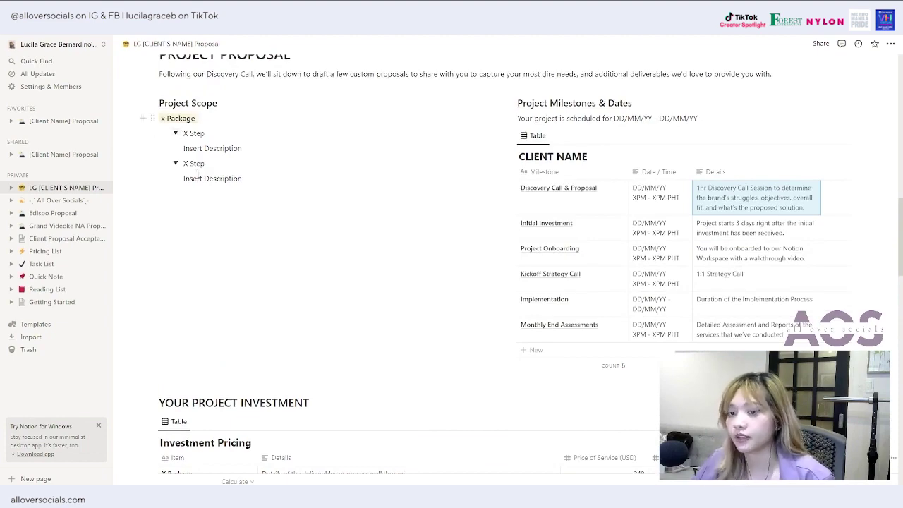
Rename the first item in the Investment Pricing table under YOUR PROJECT INVESTMENT to "Branding".
{"action": "scroll", "coordinate": [198, 173], "scroll_direction": "down", "scroll_amount": 3}
{"action": "scroll", "coordinate": [297, 254], "scroll_direction": "down", "scroll_amount": 1}
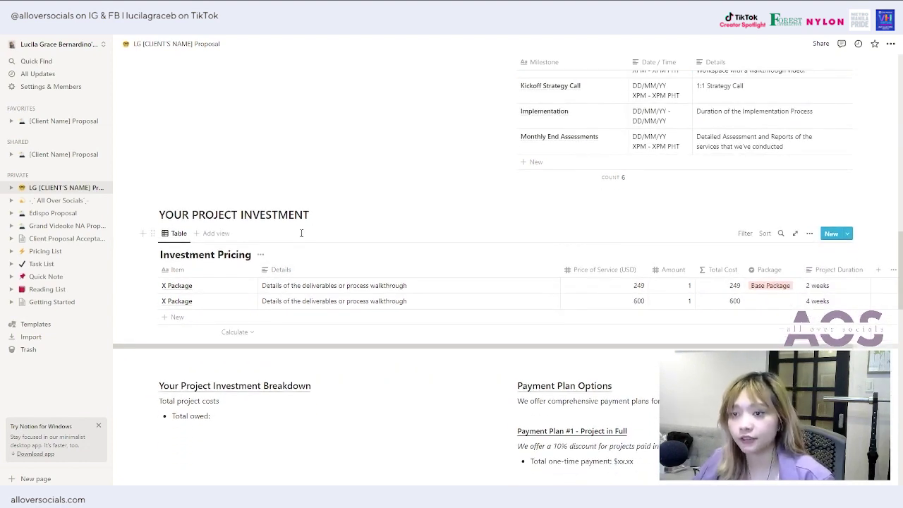
{"action": "left_click", "coordinate": [189, 291]}
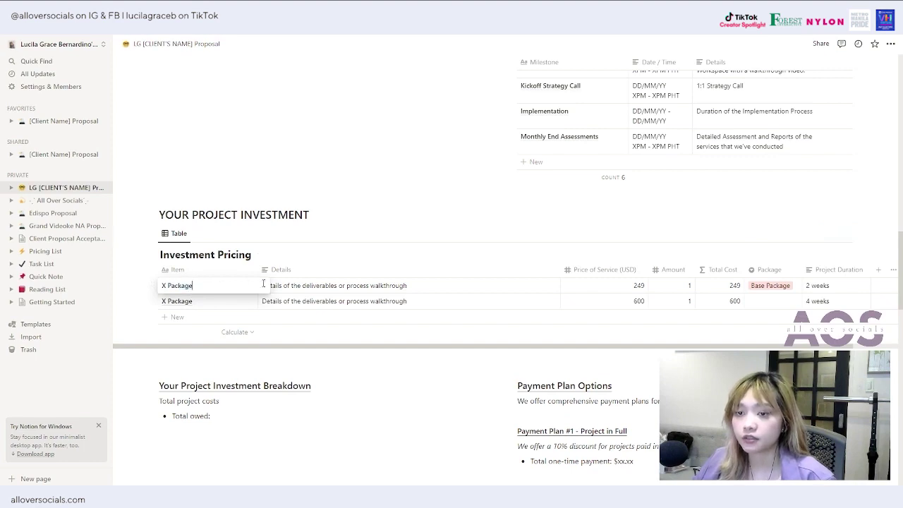
{"action": "left_click_drag", "start_coordinate": [263, 285], "coordinate": [143, 291]}
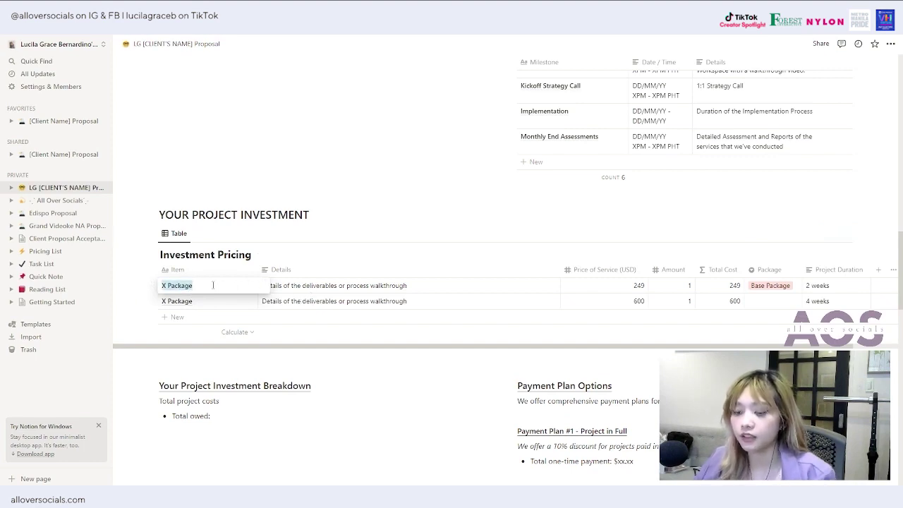
{"action": "type", "text": "Bi"}
{"action": "key", "text": "BackSpace"}
{"action": "key", "text": "BackSpace"}
{"action": "type", "text": "Bi"}
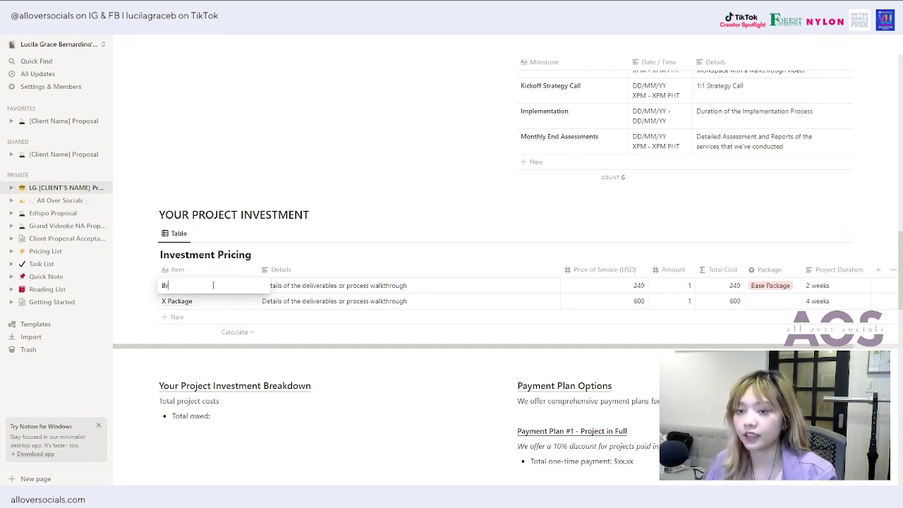
{"action": "type", "text": "randing"}
{"action": "key", "text": "Return"}
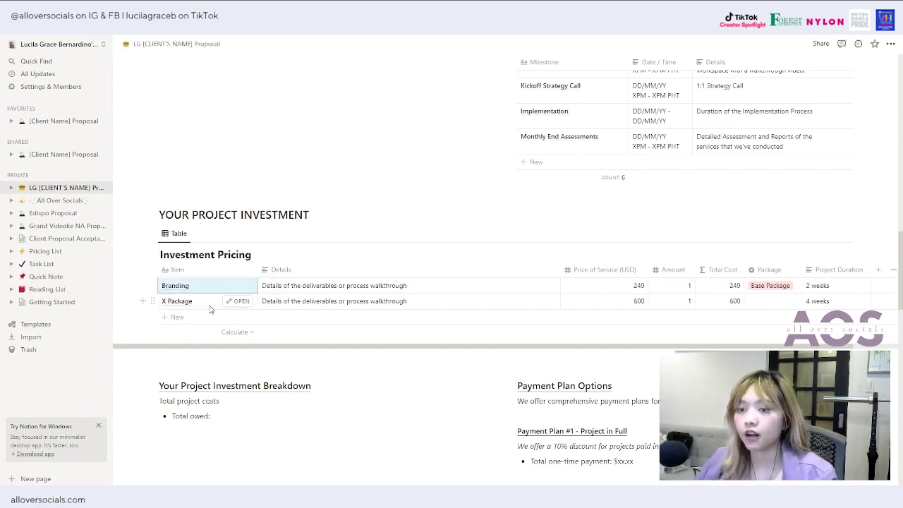
Rename the second item in the Investment Pricing table to "Web Designing".
{"action": "left_click", "coordinate": [209, 306]}
{"action": "left_click_drag", "start_coordinate": [208, 303], "coordinate": [142, 302]}
{"action": "type", "text": "Web Des"}
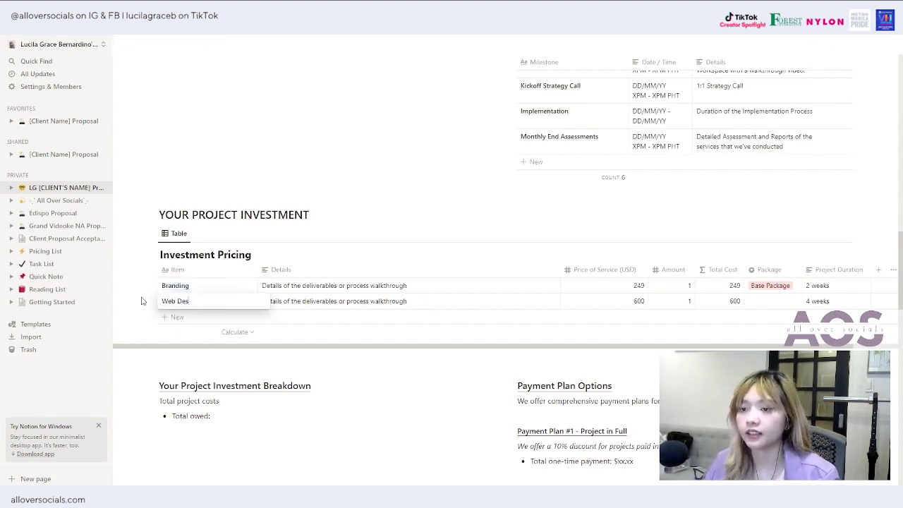
{"action": "type", "text": "igning"}
{"action": "key", "text": "Return"}
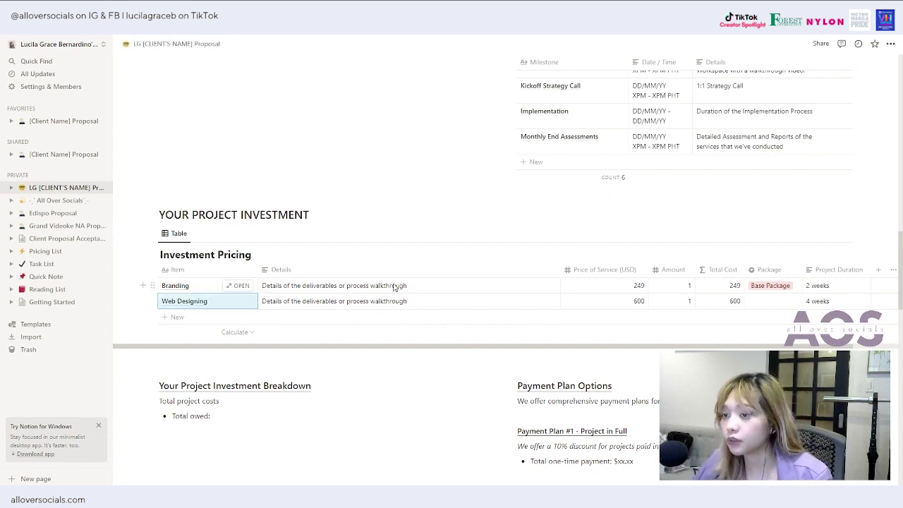
Highlight the first row's Details text, and undo the item renames so both Investment Pricing rows read "X Package".
{"action": "left_click", "coordinate": [419, 283]}
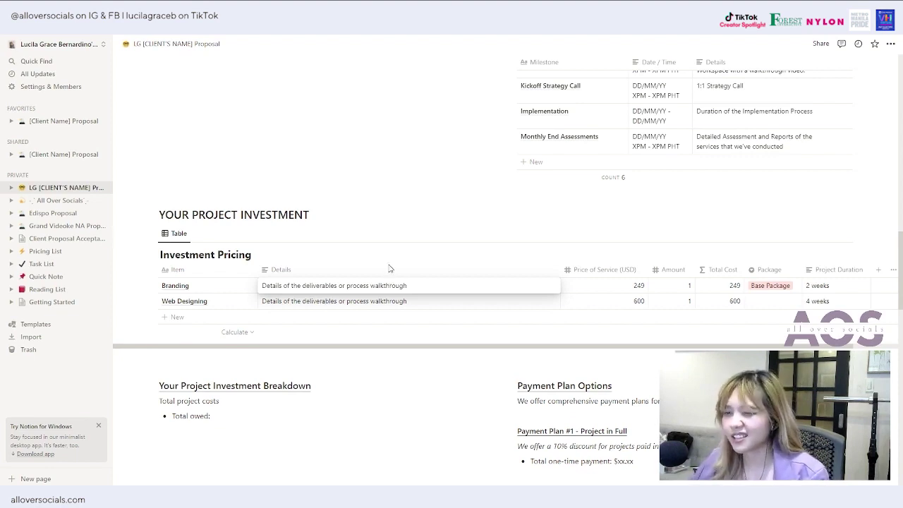
{"action": "left_click_drag", "start_coordinate": [416, 286], "coordinate": [249, 270]}
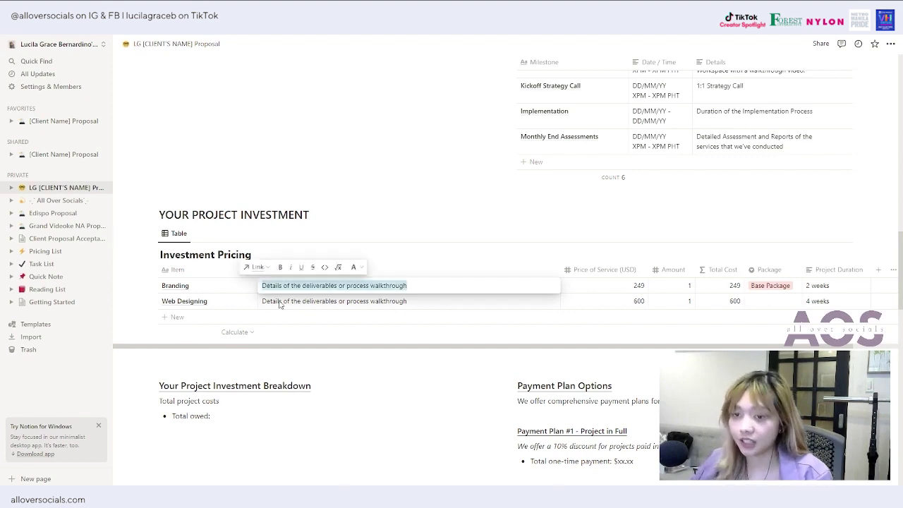
{"action": "key", "text": "ctrl+z"}
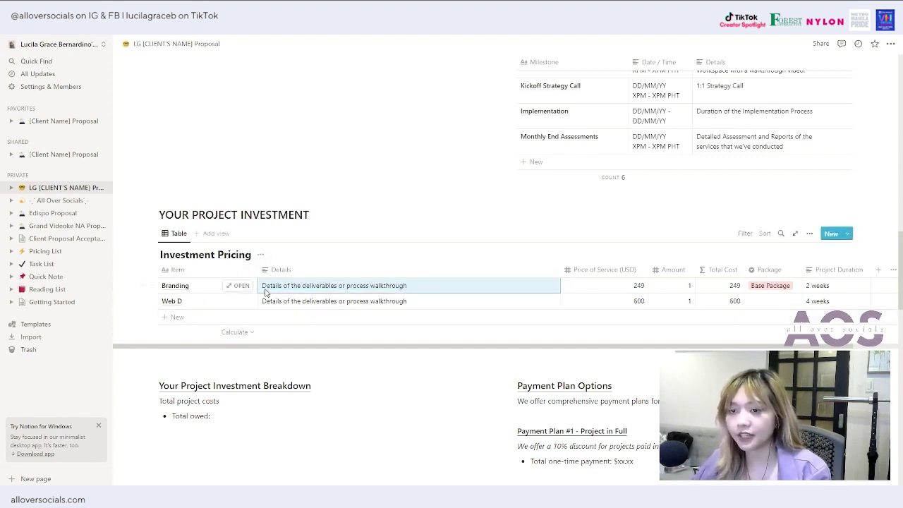
{"action": "left_click", "coordinate": [228, 288]}
{"action": "key", "text": "BackSpace"}
{"action": "key", "text": "BackSpace"}
{"action": "key", "text": "BackSpace"}
{"action": "key", "text": "BackSpace"}
{"action": "key", "text": "BackSpace"}
{"action": "key", "text": "BackSpace"}
{"action": "key", "text": "BackSpace"}
{"action": "key", "text": "BackSpace"}
{"action": "type", "text": "X Package"}
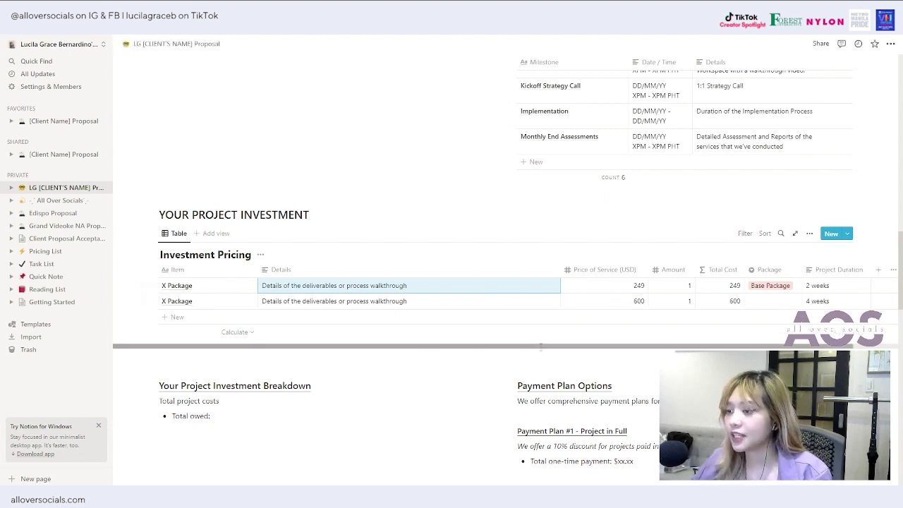
Look across the Investment Pricing columns, from Item and Details to Amount, Total Cost, Package and Project Duration.
{"action": "left_click_drag", "start_coordinate": [539, 345], "coordinate": [602, 355]}
{"action": "scroll", "coordinate": [601, 355], "scroll_direction": "left", "scroll_amount": 2}
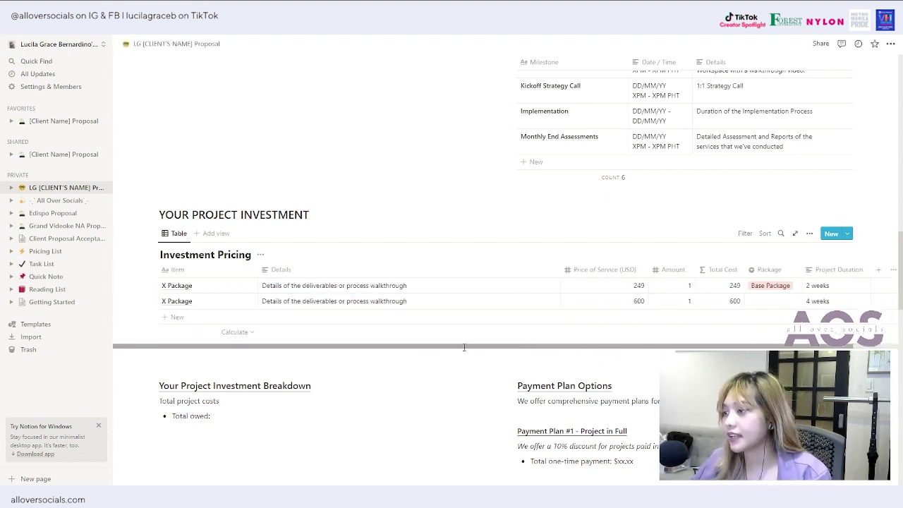
{"action": "scroll", "coordinate": [672, 346], "scroll_direction": "right", "scroll_amount": 2}
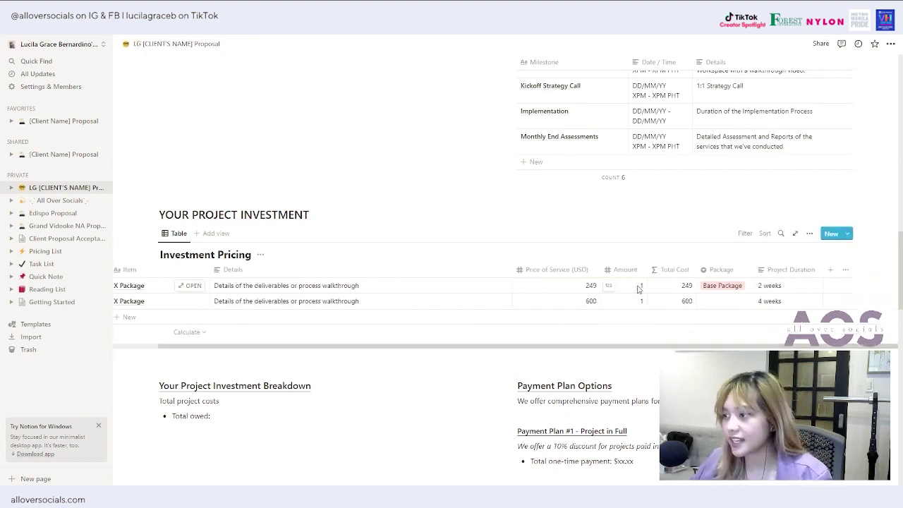
{"action": "left_click", "coordinate": [638, 285]}
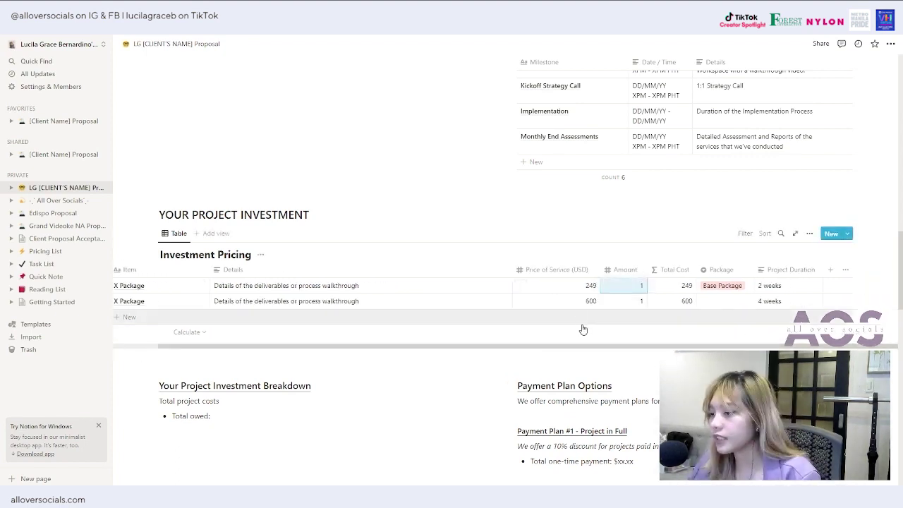
{"action": "scroll", "coordinate": [515, 343], "scroll_direction": "left", "scroll_amount": 2}
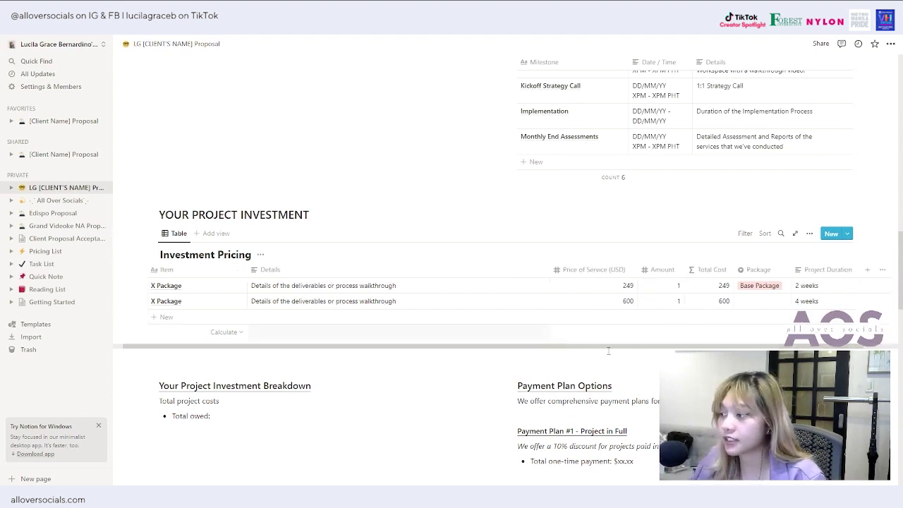
{"action": "scroll", "coordinate": [515, 342], "scroll_direction": "left", "scroll_amount": 1}
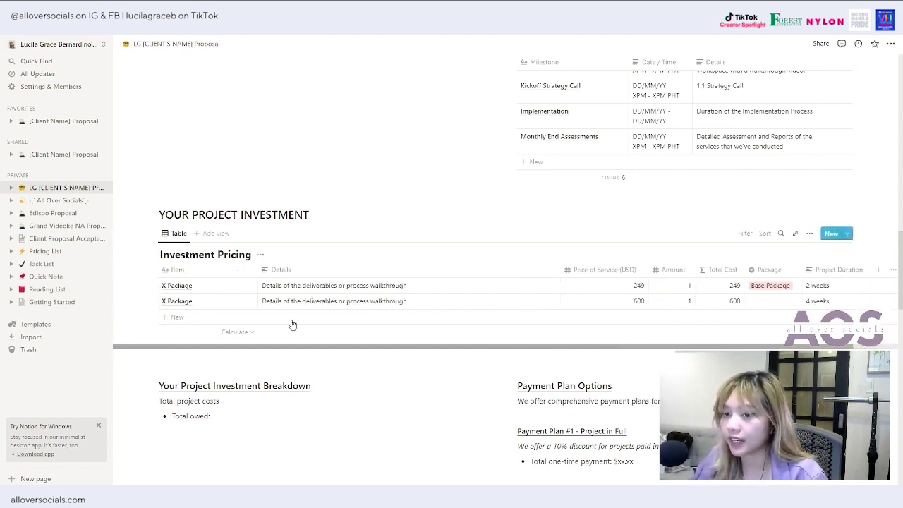
Add a blank third row to the Investment Pricing table, leaving its Item and Details cells empty.
{"action": "left_click", "coordinate": [209, 317]}
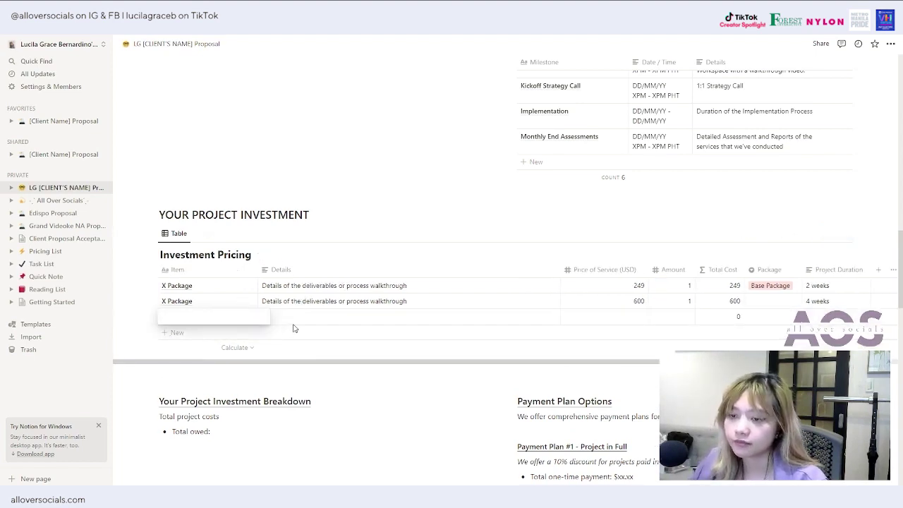
{"action": "key", "text": "Tab"}
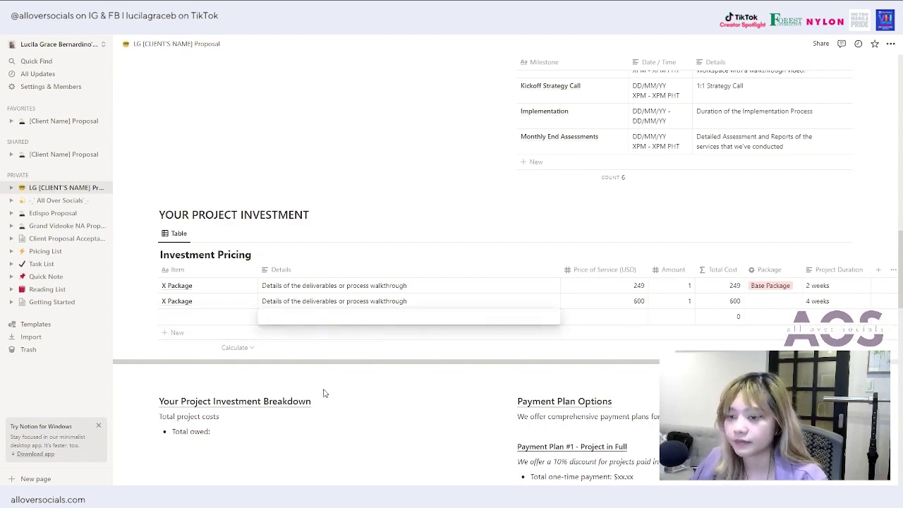
{"action": "key", "text": "Escape"}
Examine Your Project Investment Breakdown and both plans under Payment Plan Options, expanding the Monthly Payments list in Payment Plan #2.
{"action": "scroll", "coordinate": [539, 287], "scroll_direction": "down", "scroll_amount": 2}
{"action": "scroll", "coordinate": [636, 281], "scroll_direction": "down", "scroll_amount": 1}
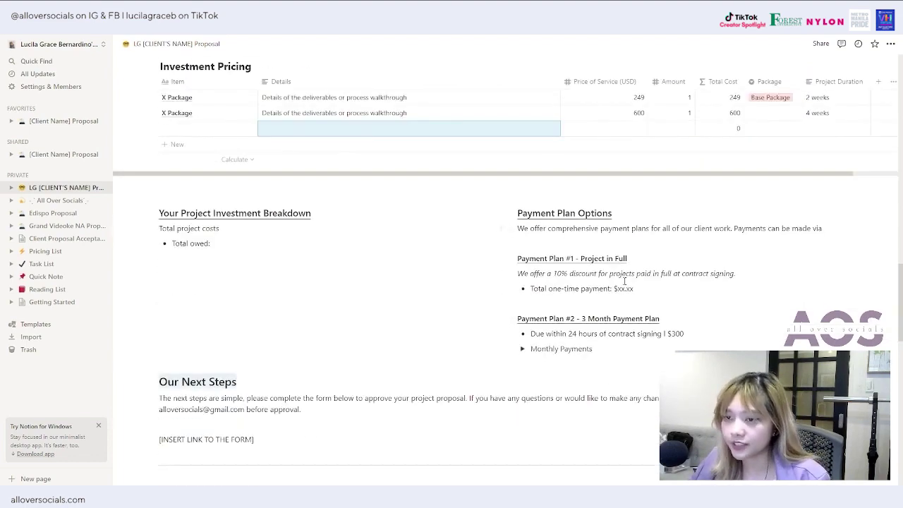
{"action": "scroll", "coordinate": [624, 279], "scroll_direction": "down", "scroll_amount": 1}
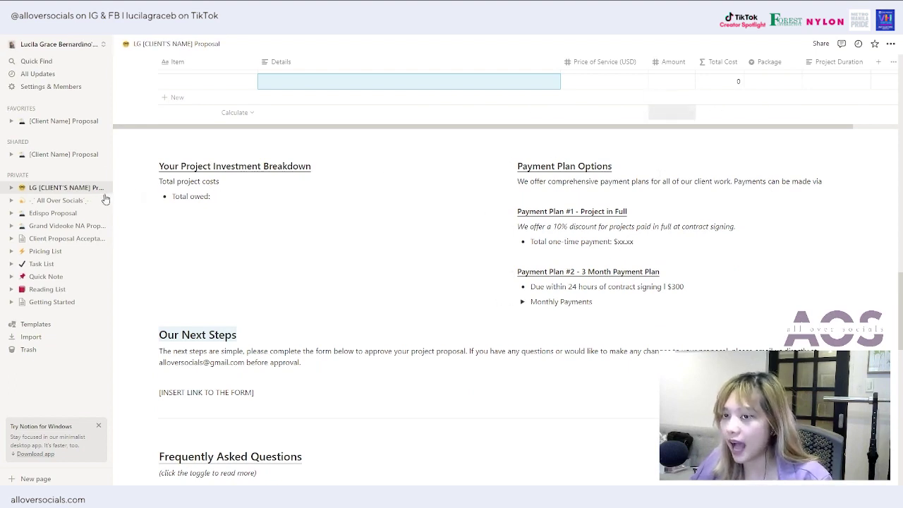
{"action": "left_click", "coordinate": [217, 196]}
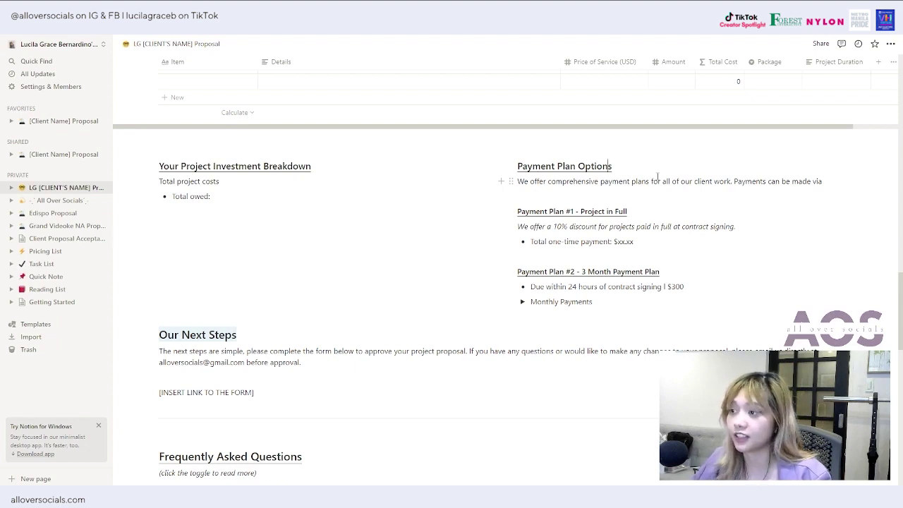
{"action": "left_click", "coordinate": [594, 226]}
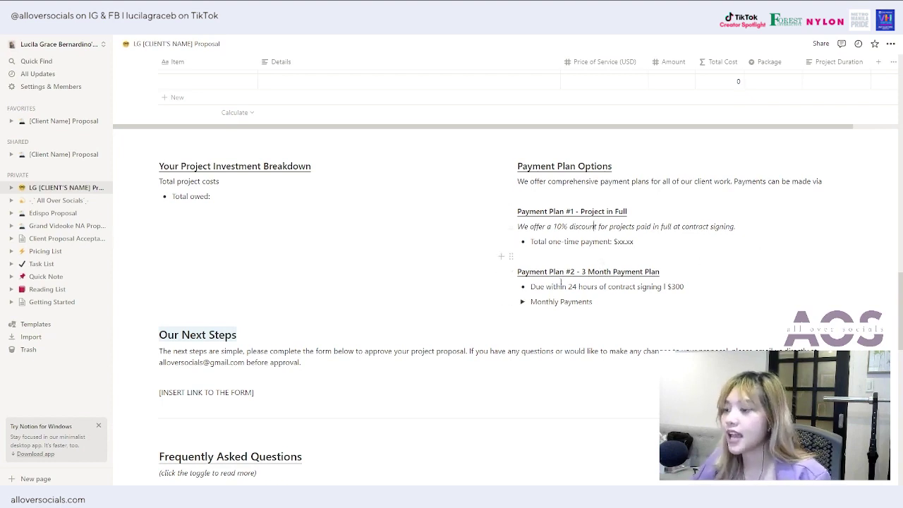
{"action": "left_click", "coordinate": [523, 301]}
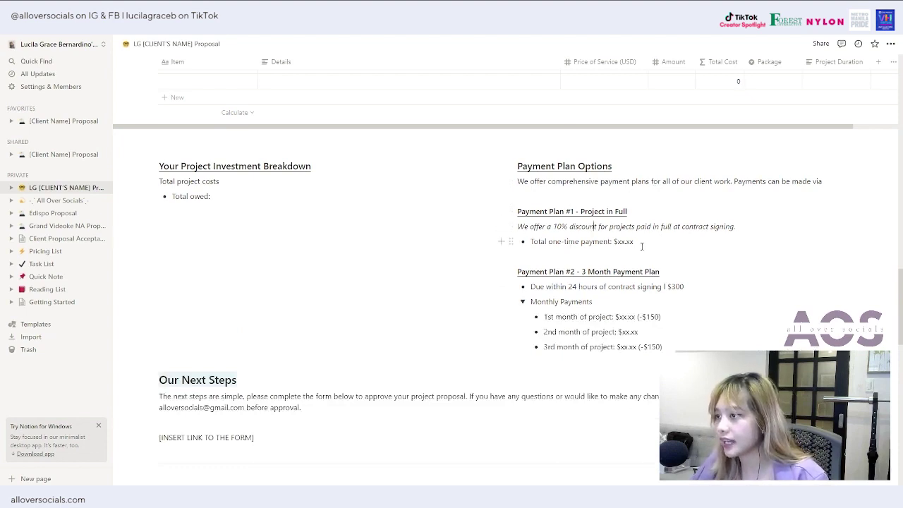
{"action": "scroll", "coordinate": [638, 213], "scroll_direction": "down", "scroll_amount": 2}
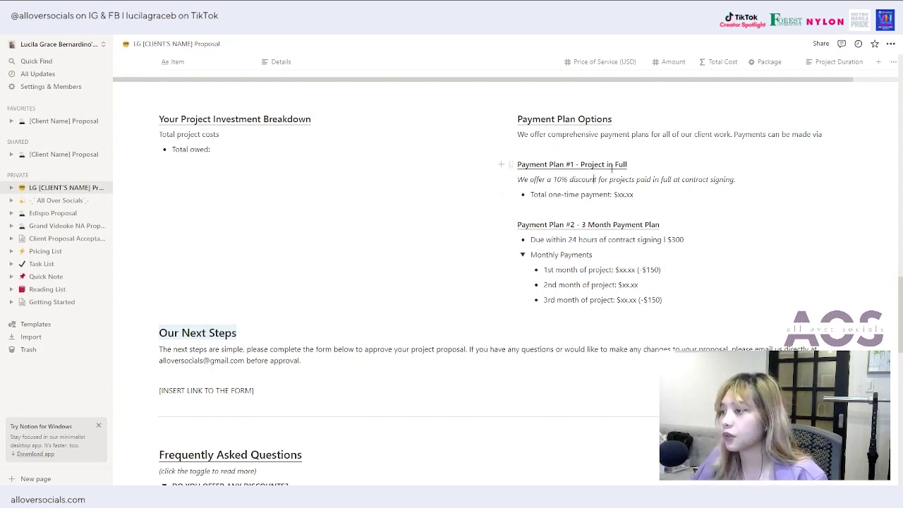
{"action": "scroll", "coordinate": [619, 213], "scroll_direction": "down", "scroll_amount": 2}
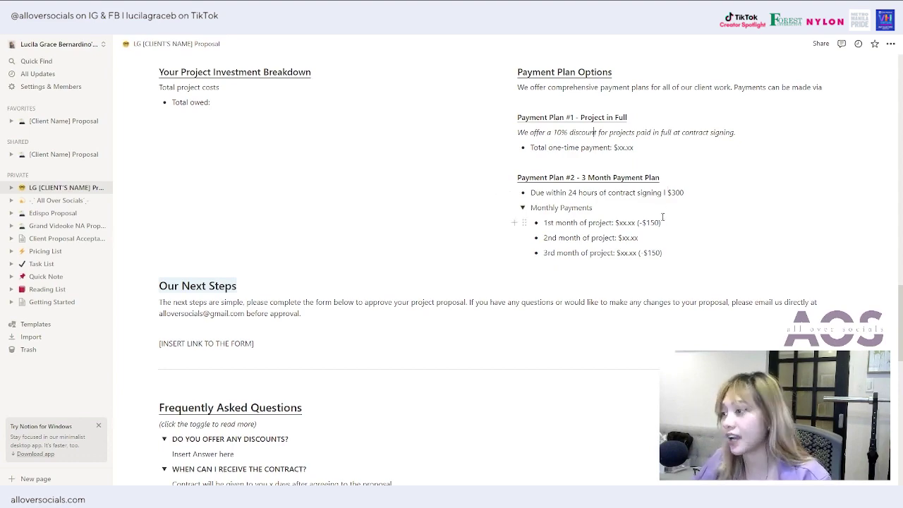
Review the Our Next Steps section and its form link placeholder, and return to the payment plans above it.
{"action": "scroll", "coordinate": [431, 193], "scroll_direction": "down", "scroll_amount": 4}
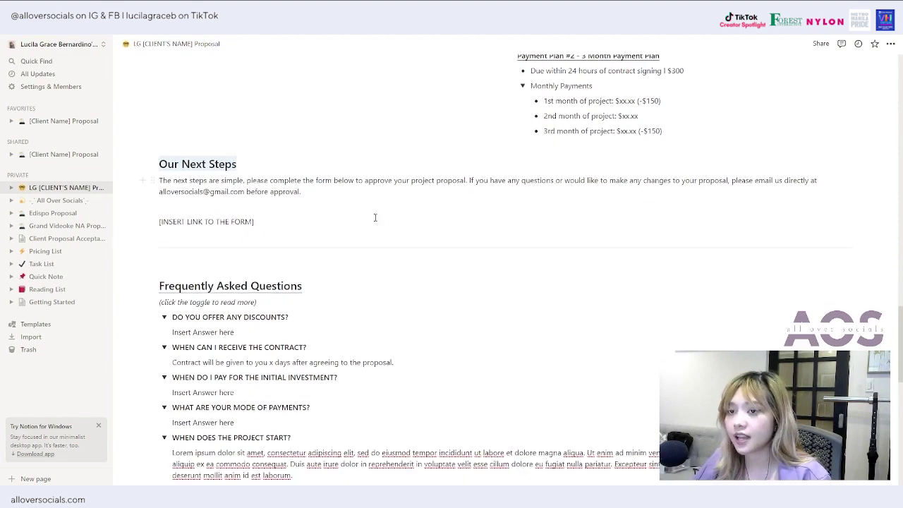
{"action": "triple_click", "coordinate": [276, 203]}
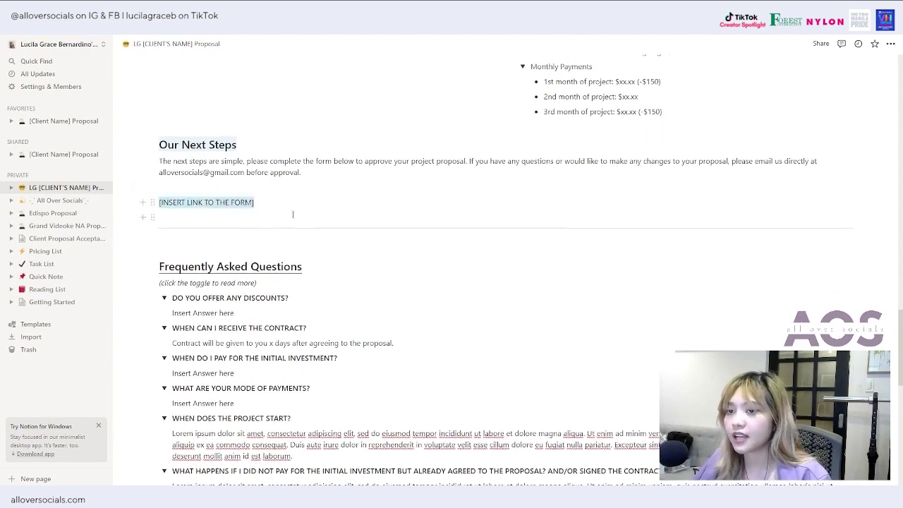
{"action": "key", "text": "Right"}
{"action": "scroll", "coordinate": [522, 203], "scroll_direction": "up", "scroll_amount": 2}
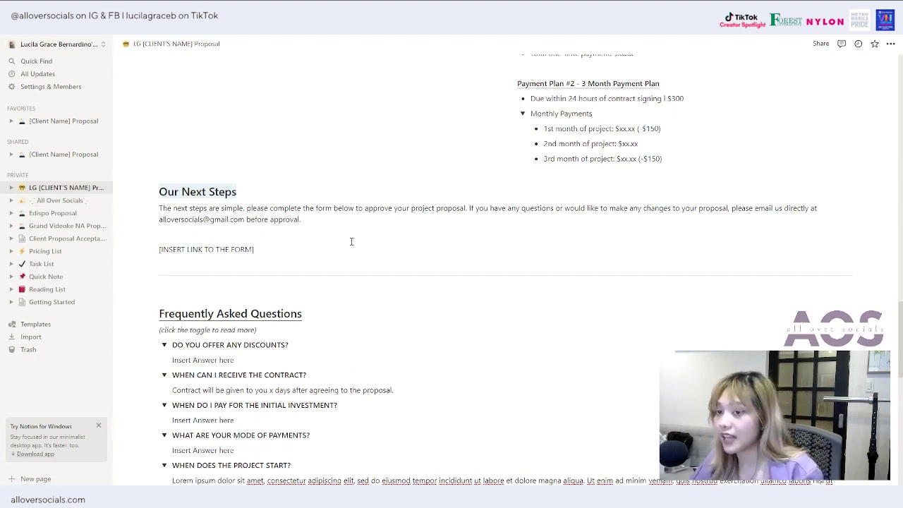
{"action": "scroll", "coordinate": [381, 254], "scroll_direction": "up", "scroll_amount": 3}
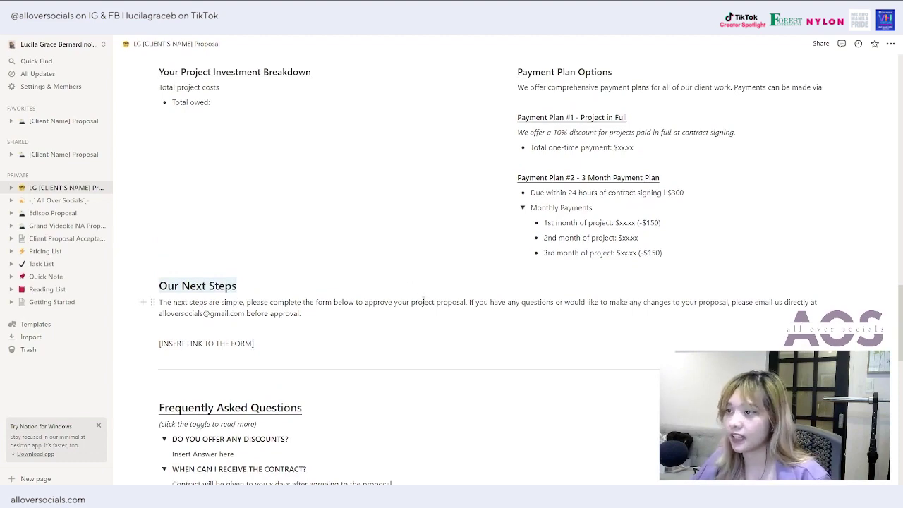
Review the Investment Pricing table again, together with the project investment breakdown and payment plan options below it.
{"action": "scroll", "coordinate": [423, 302], "scroll_direction": "up", "scroll_amount": 5}
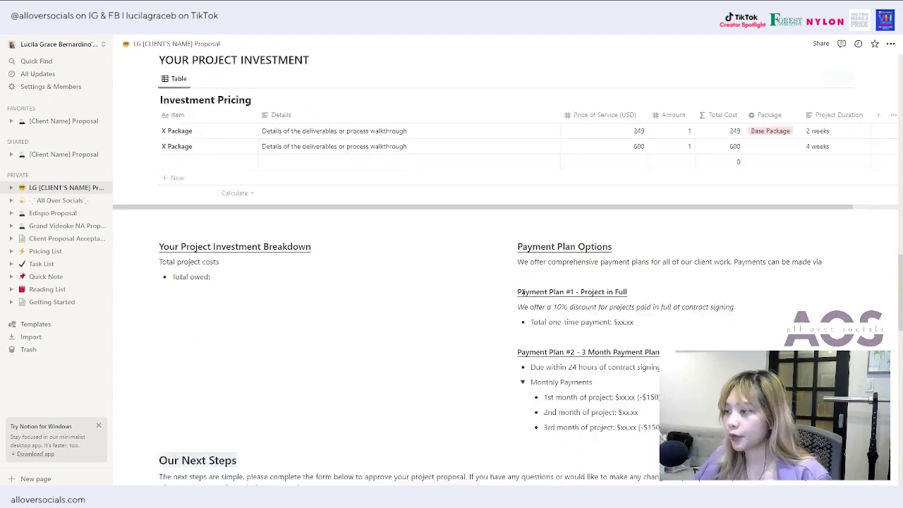
{"action": "scroll", "coordinate": [523, 291], "scroll_direction": "up", "scroll_amount": 3}
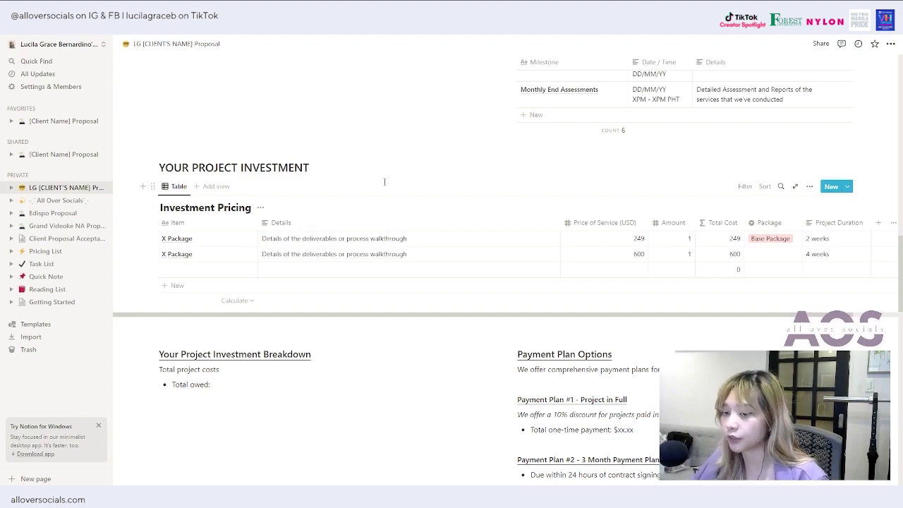
{"action": "scroll", "coordinate": [558, 282], "scroll_direction": "down", "scroll_amount": 1}
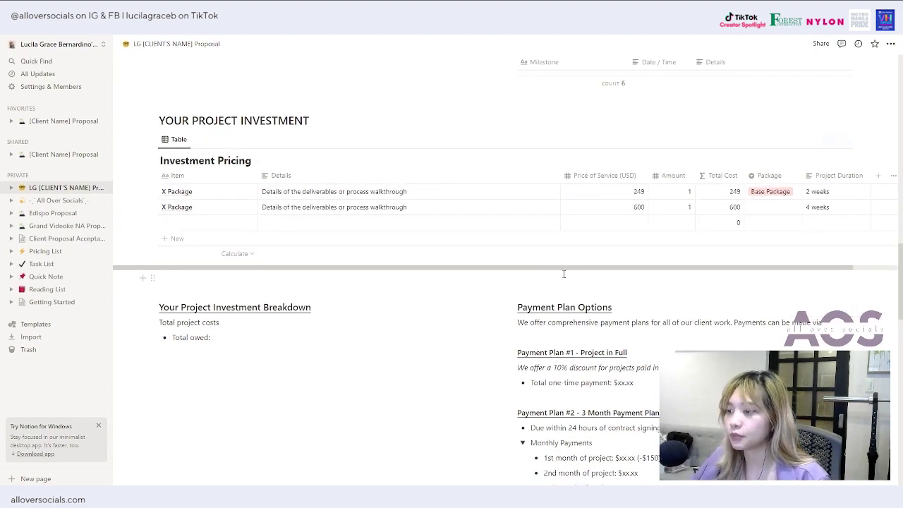
{"action": "scroll", "coordinate": [564, 274], "scroll_direction": "down", "scroll_amount": 2}
{"action": "scroll", "coordinate": [335, 177], "scroll_direction": "up", "scroll_amount": 2}
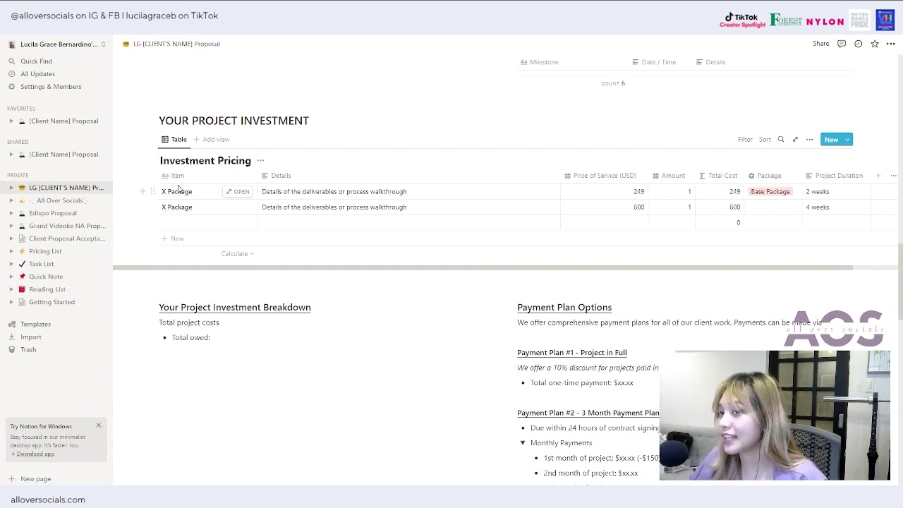
{"action": "scroll", "coordinate": [260, 278], "scroll_direction": "down", "scroll_amount": 1}
{"action": "scroll", "coordinate": [262, 278], "scroll_direction": "up", "scroll_amount": 1}
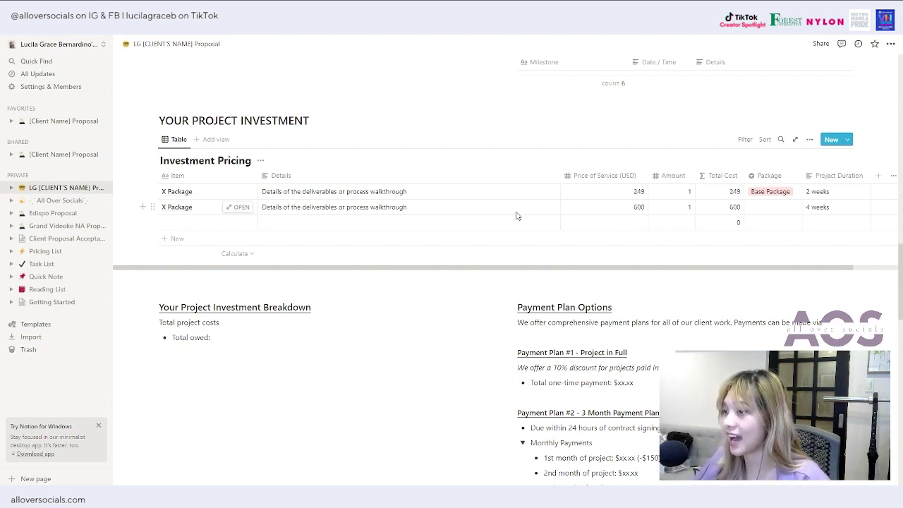
{"action": "scroll", "coordinate": [515, 216], "scroll_direction": "down", "scroll_amount": 5}
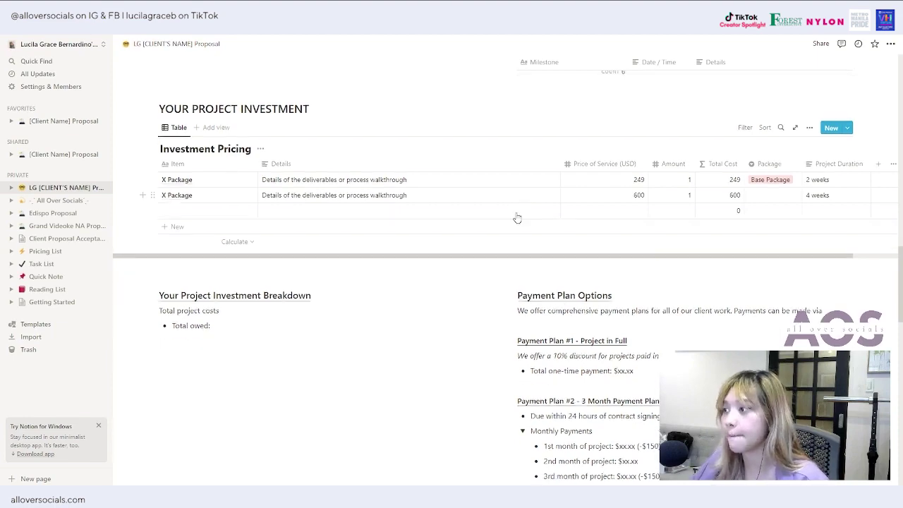
{"action": "scroll", "coordinate": [325, 216], "scroll_direction": "down", "scroll_amount": 1}
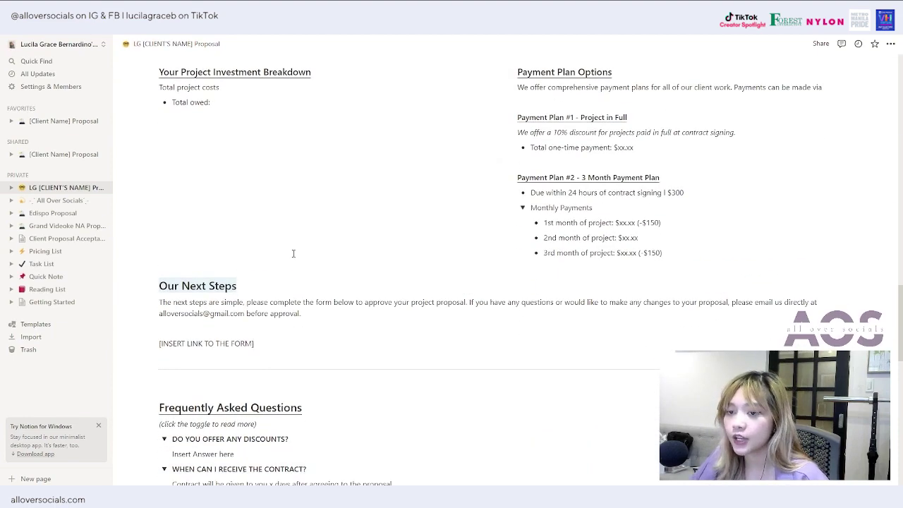
Look through the form link placeholder and the whole Frequently Asked Questions section, and return to its first questions.
{"action": "scroll", "coordinate": [294, 254], "scroll_direction": "down", "scroll_amount": 3}
{"action": "scroll", "coordinate": [282, 250], "scroll_direction": "down", "scroll_amount": 2}
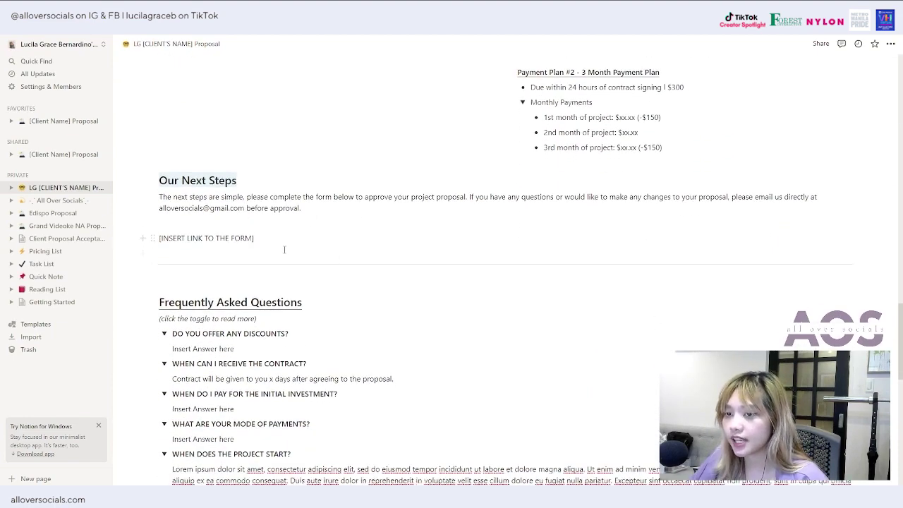
{"action": "scroll", "coordinate": [282, 212], "scroll_direction": "down", "scroll_amount": 4}
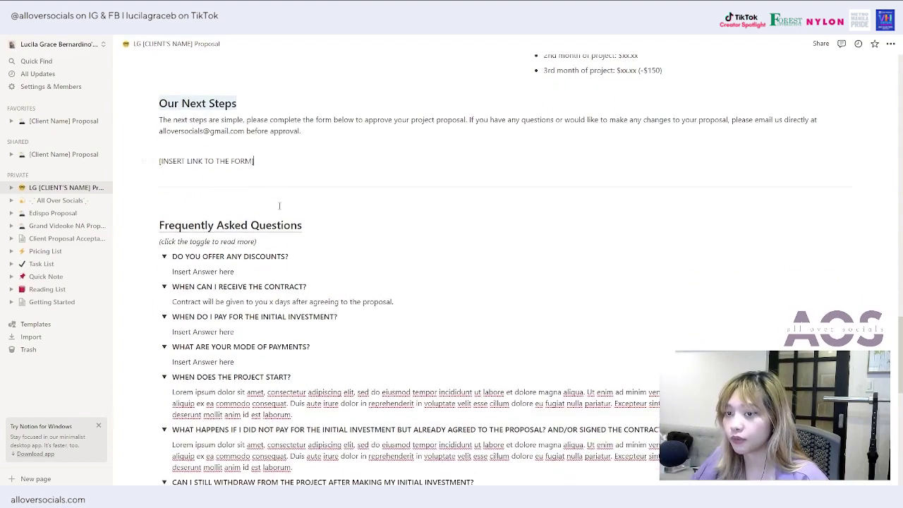
{"action": "scroll", "coordinate": [317, 226], "scroll_direction": "down", "scroll_amount": 8}
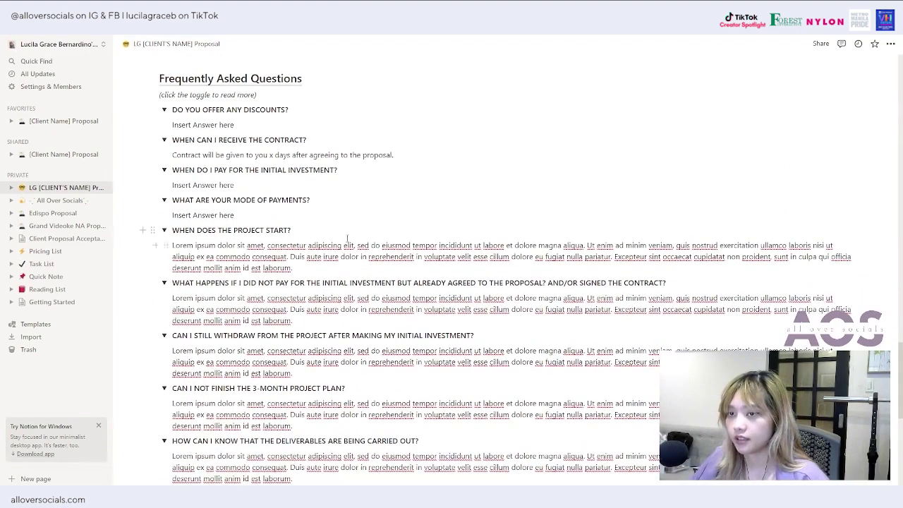
{"action": "scroll", "coordinate": [352, 227], "scroll_direction": "down", "scroll_amount": 10}
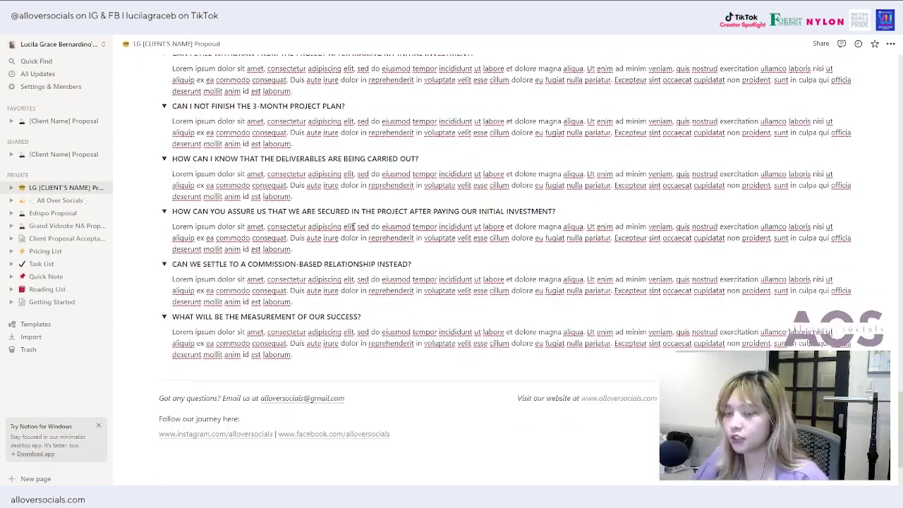
{"action": "scroll", "coordinate": [367, 254], "scroll_direction": "up", "scroll_amount": 8}
{"action": "scroll", "coordinate": [368, 264], "scroll_direction": "up", "scroll_amount": 6}
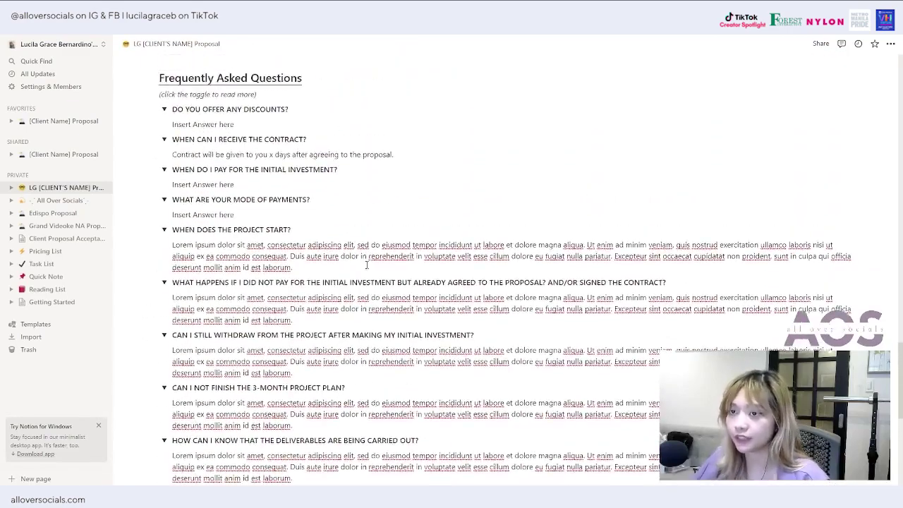
Highlight the placeholder answers under "When does the project start?" and "Do you offer any discounts?", and clear each selection.
{"action": "mouse_move", "coordinate": [174, 246]}
{"action": "left_mouse_down"}
{"action": "mouse_move", "coordinate": [304, 270]}
{"action": "mouse_move", "coordinate": [176, 257]}
{"action": "mouse_move", "coordinate": [174, 246]}
{"action": "left_mouse_up"}
{"action": "left_click", "coordinate": [305, 270]}
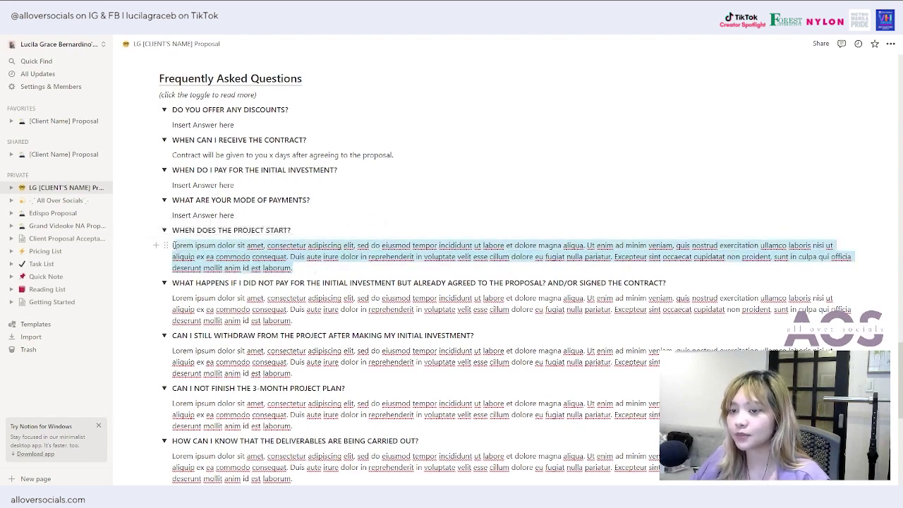
{"action": "left_click", "coordinate": [297, 266]}
{"action": "scroll", "coordinate": [316, 215], "scroll_direction": "up", "scroll_amount": 2}
{"action": "scroll", "coordinate": [316, 215], "scroll_direction": "up", "scroll_amount": 2}
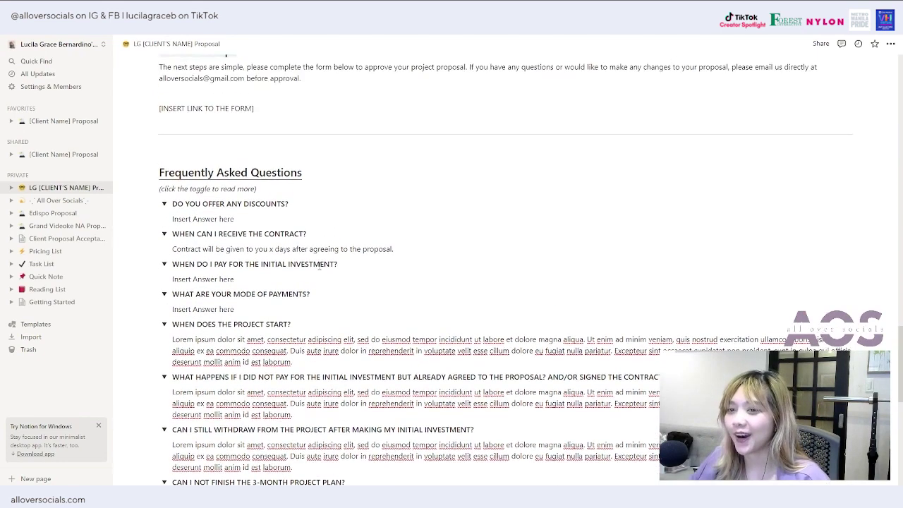
{"action": "triple_click", "coordinate": [167, 215]}
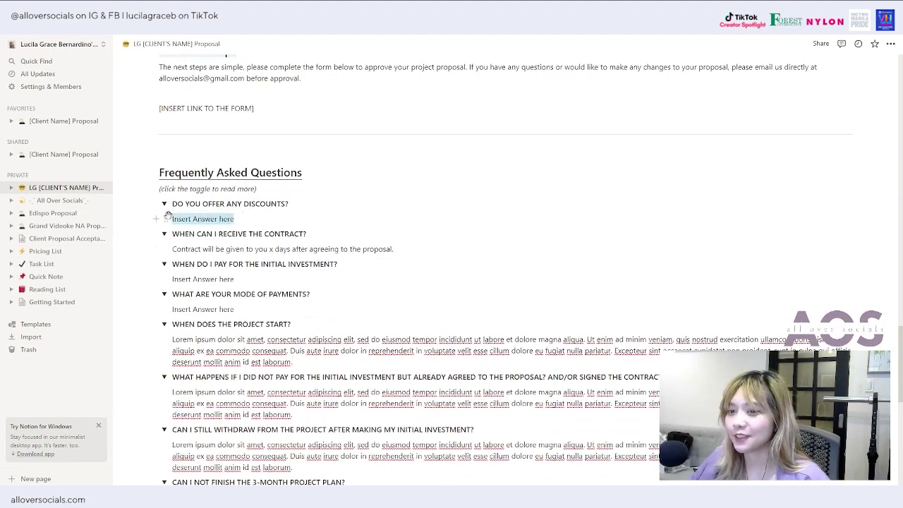
{"action": "left_click", "coordinate": [261, 247]}
Look over the remaining FAQ toggles and select the whole "Do you offer any discounts?" block without changing it.
{"action": "scroll", "coordinate": [393, 250], "scroll_direction": "down", "scroll_amount": 2}
{"action": "scroll", "coordinate": [393, 250], "scroll_direction": "down", "scroll_amount": 5}
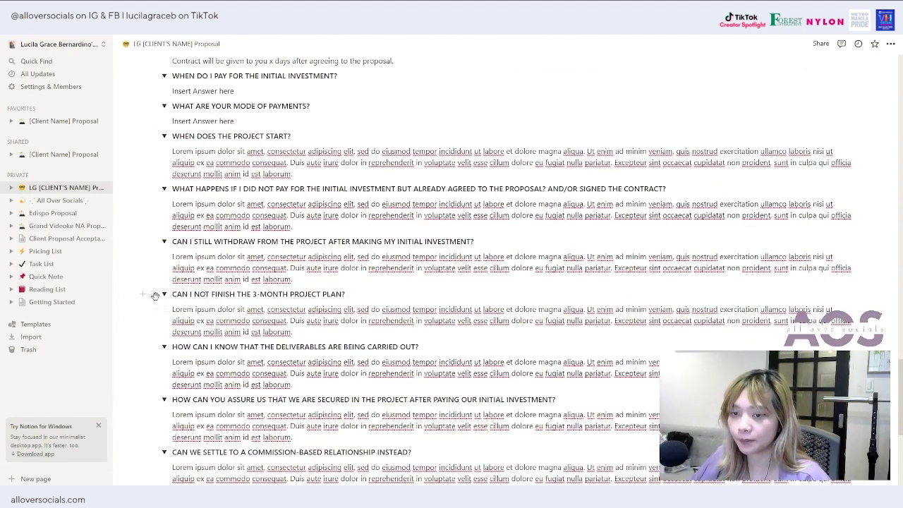
{"action": "scroll", "coordinate": [346, 282], "scroll_direction": "up", "scroll_amount": 5}
{"action": "scroll", "coordinate": [346, 282], "scroll_direction": "up", "scroll_amount": 3}
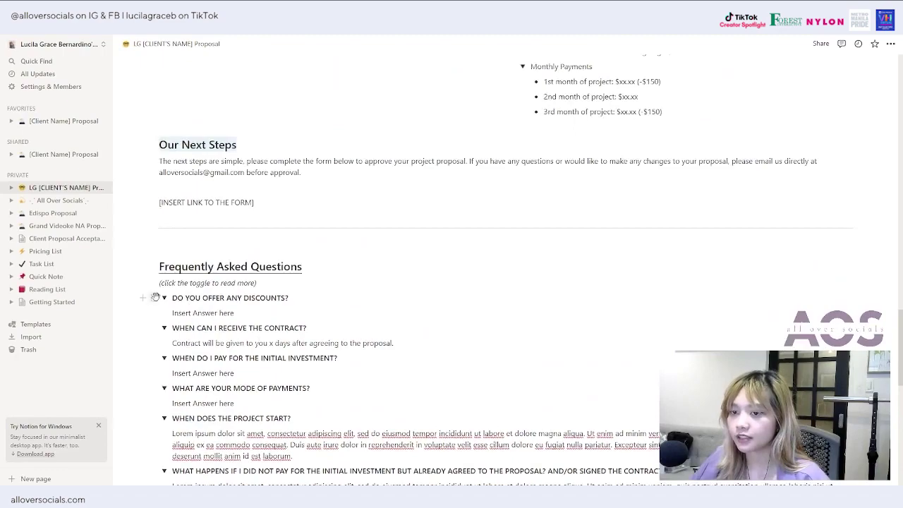
{"action": "left_click", "coordinate": [153, 298]}
{"action": "key", "text": "Escape"}
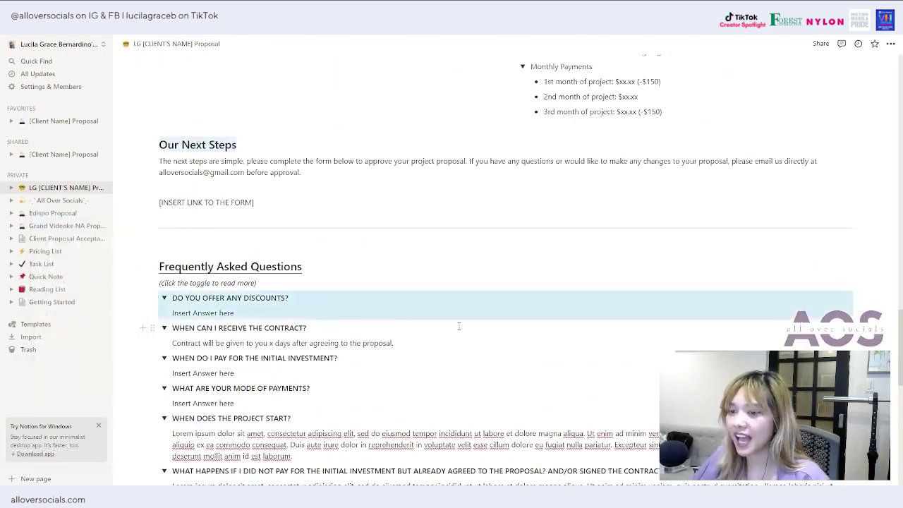
Examine the proposal's closing contact section, including the email, Instagram, Facebook and website links.
{"action": "scroll", "coordinate": [391, 317], "scroll_direction": "down", "scroll_amount": 5}
{"action": "scroll", "coordinate": [388, 316], "scroll_direction": "down", "scroll_amount": 10}
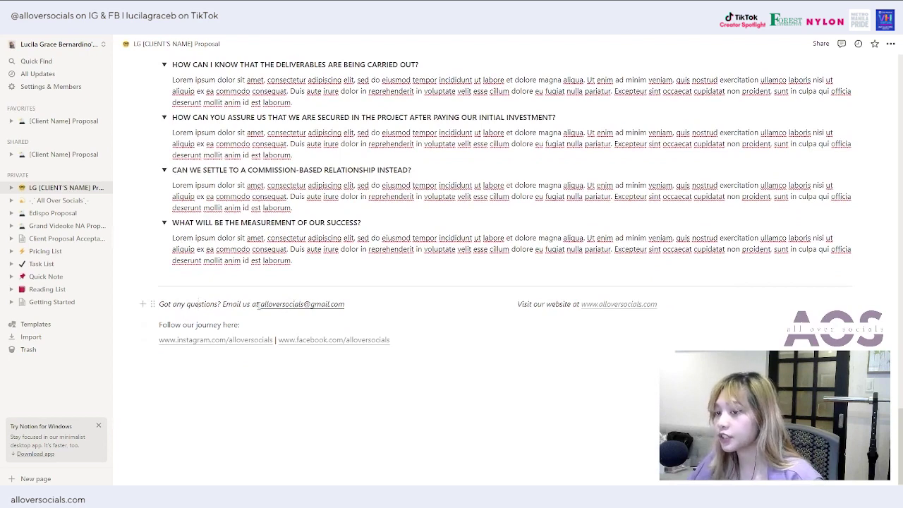
{"action": "left_click", "coordinate": [217, 325]}
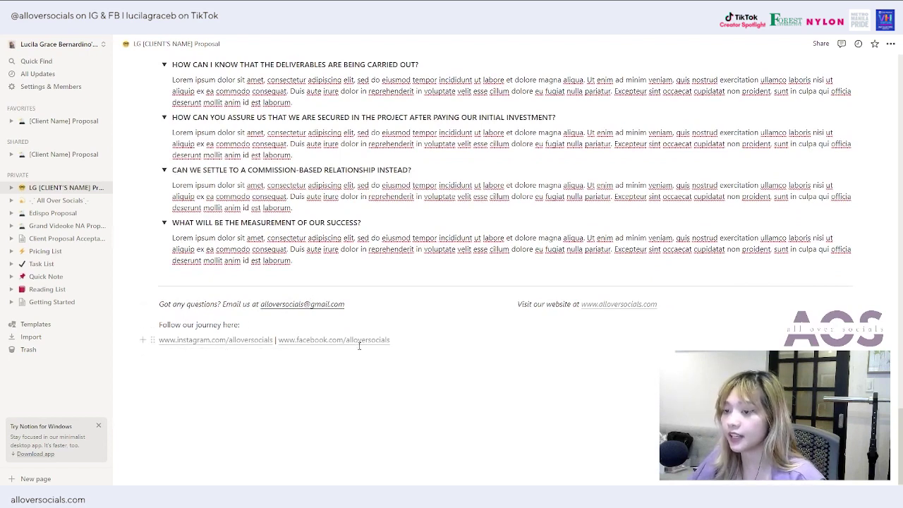
{"action": "mouse_move", "coordinate": [621, 311]}
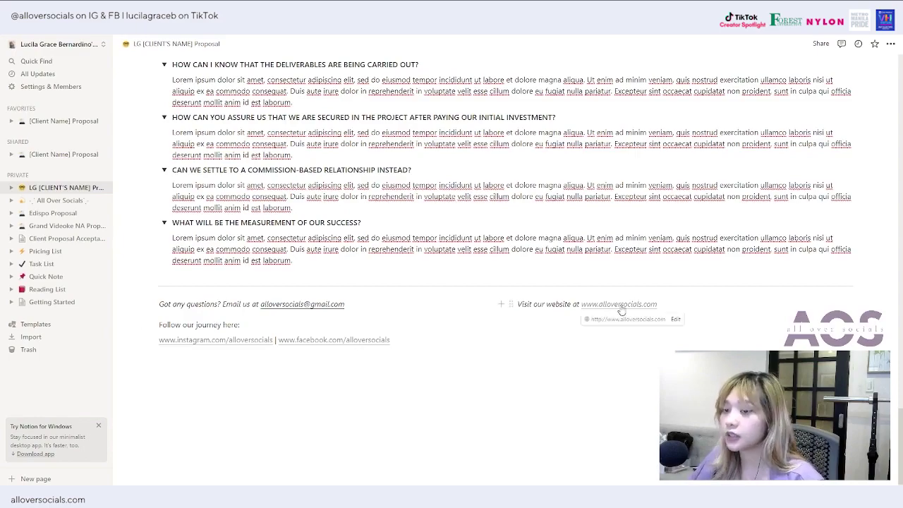
Return to the start of the proposal and highlight the "Watch the Walkthrough Video here:" line, leaving its text unchanged.
{"action": "scroll", "coordinate": [455, 341], "scroll_direction": "up", "scroll_amount": 10}
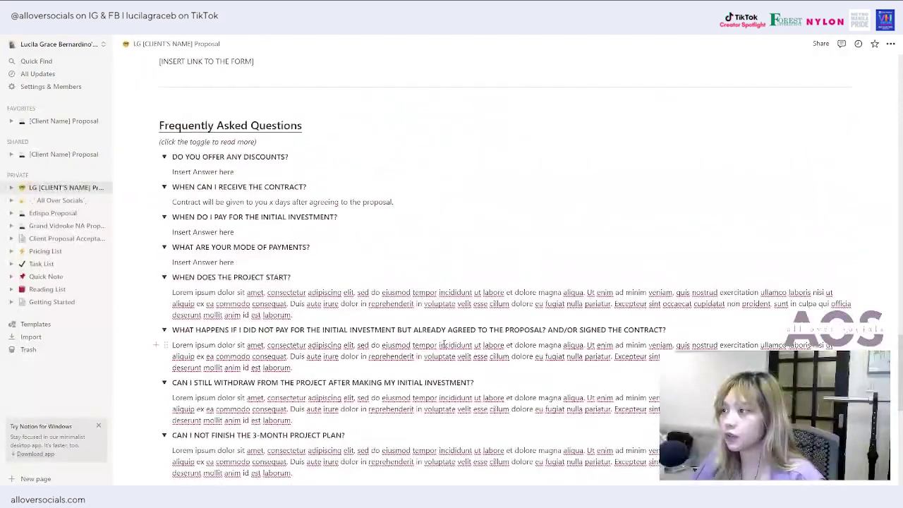
{"action": "scroll", "coordinate": [456, 342], "scroll_direction": "up", "scroll_amount": 15}
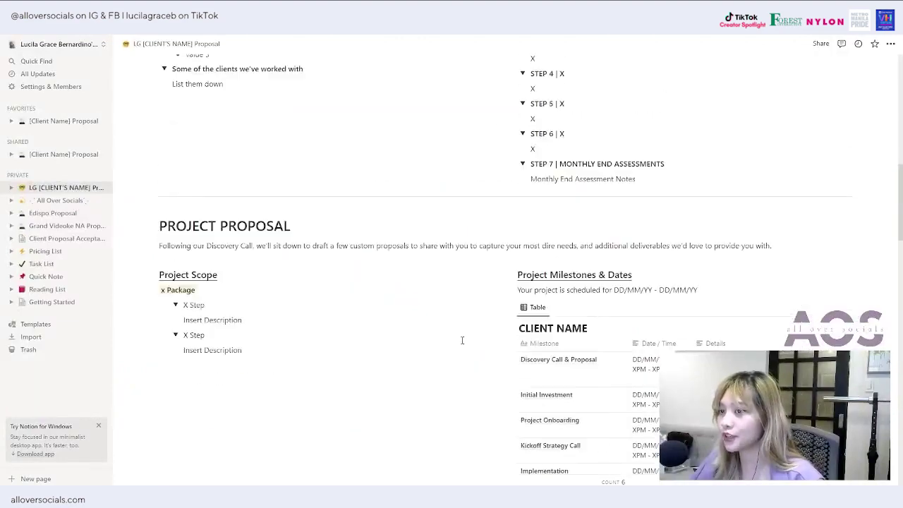
{"action": "scroll", "coordinate": [459, 338], "scroll_direction": "up", "scroll_amount": 3}
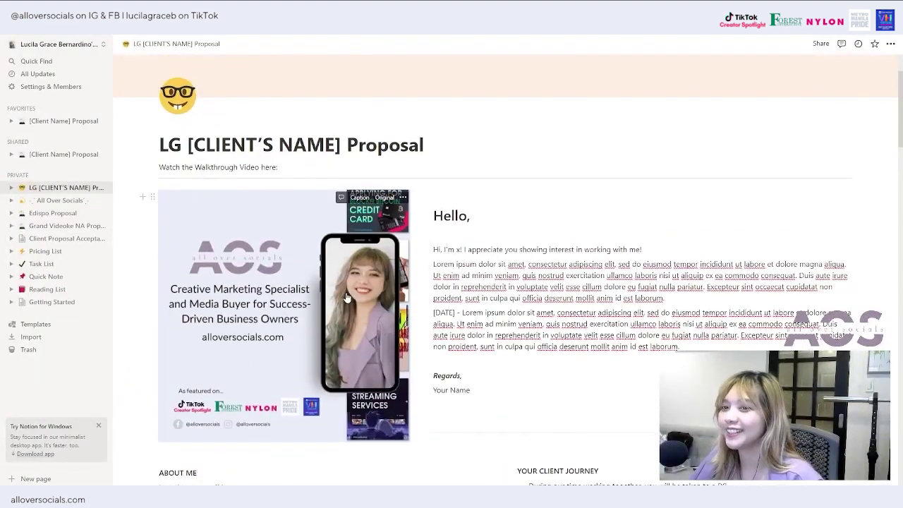
{"action": "left_click", "coordinate": [294, 166]}
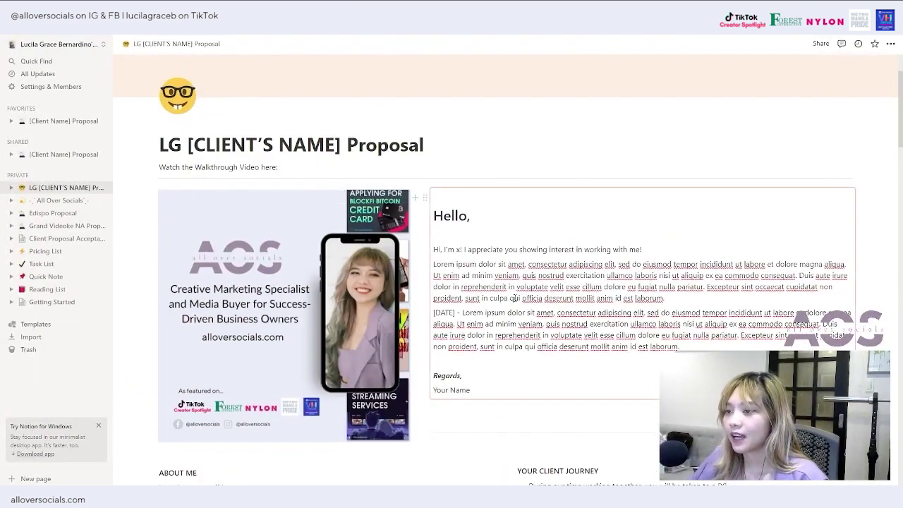
{"action": "left_click_drag", "start_coordinate": [323, 166], "coordinate": [153, 169]}
{"action": "left_click", "coordinate": [303, 167]}
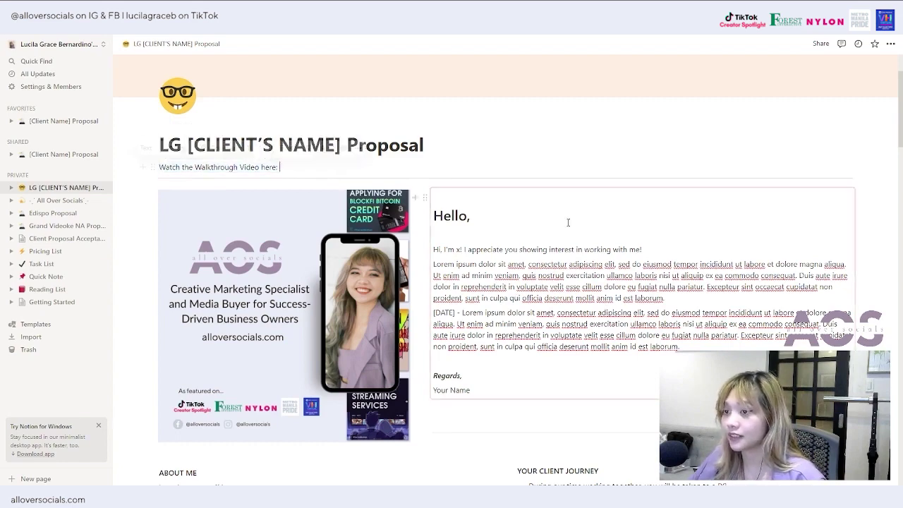
Open the Discovery Call Notes & Recording subpage under Step 1, skim it to Your Next Action Steps, and return to the proposal.
{"action": "scroll", "coordinate": [380, 197], "scroll_direction": "down", "scroll_amount": 2}
{"action": "scroll", "coordinate": [379, 196], "scroll_direction": "down", "scroll_amount": 2}
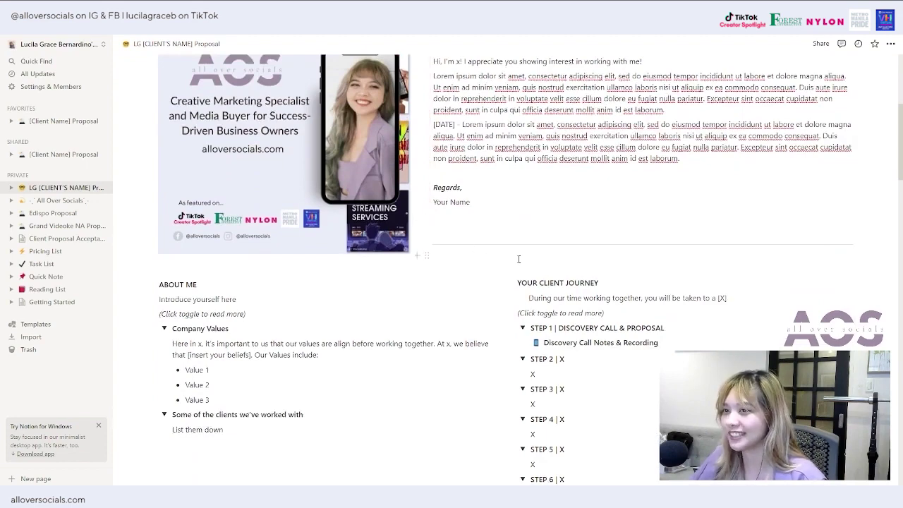
{"action": "left_click", "coordinate": [600, 342]}
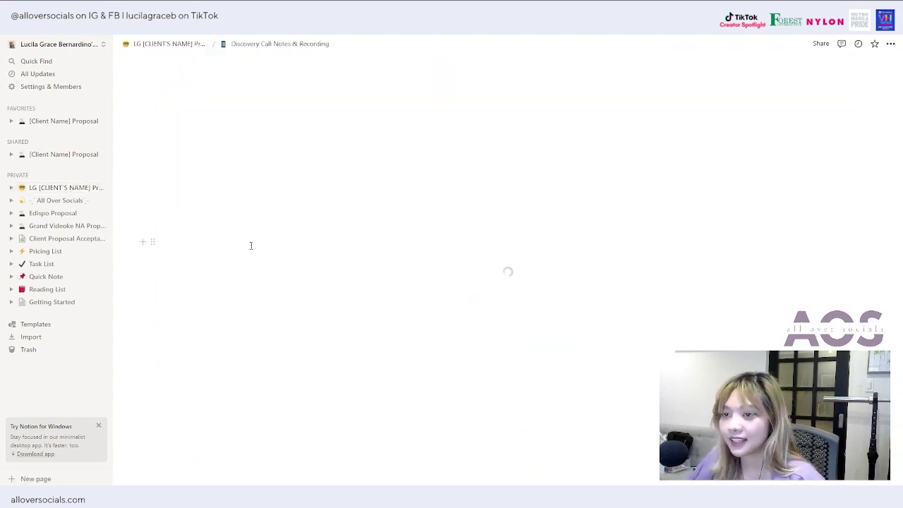
{"action": "scroll", "coordinate": [440, 245], "scroll_direction": "down", "scroll_amount": 10}
{"action": "scroll", "coordinate": [431, 261], "scroll_direction": "up", "scroll_amount": 10}
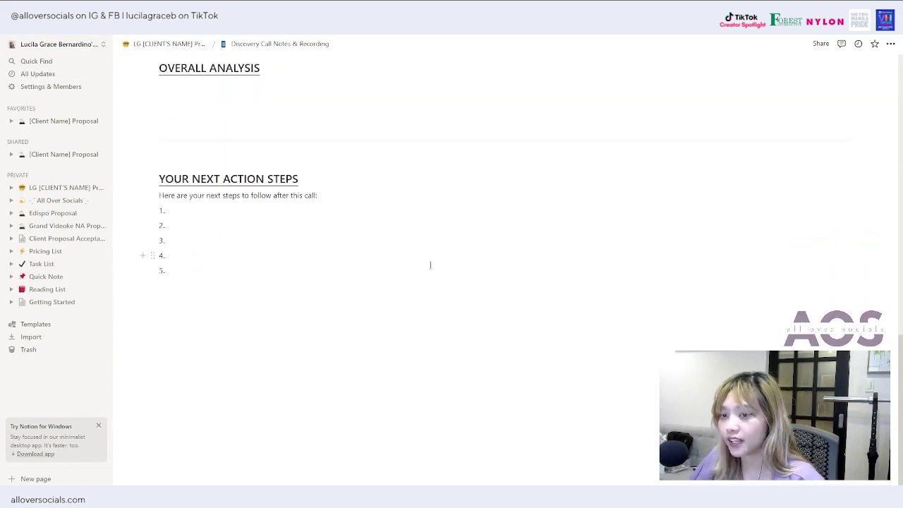
{"action": "left_click", "coordinate": [169, 44]}
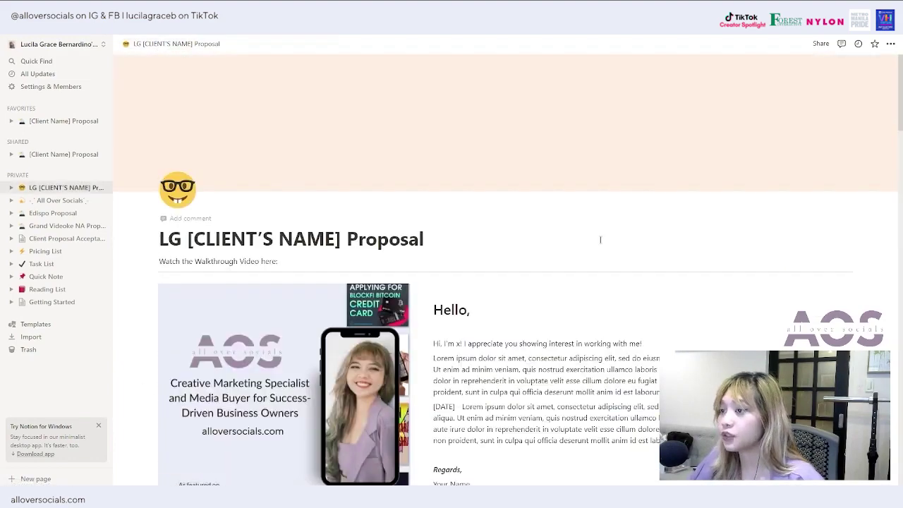
Recheck the About Me and Your Client Journey sections, and reopen Discovery Call Notes & Recording to read its discovery call guide.
{"action": "scroll", "coordinate": [594, 225], "scroll_direction": "down", "scroll_amount": 5}
{"action": "scroll", "coordinate": [596, 252], "scroll_direction": "down", "scroll_amount": 1}
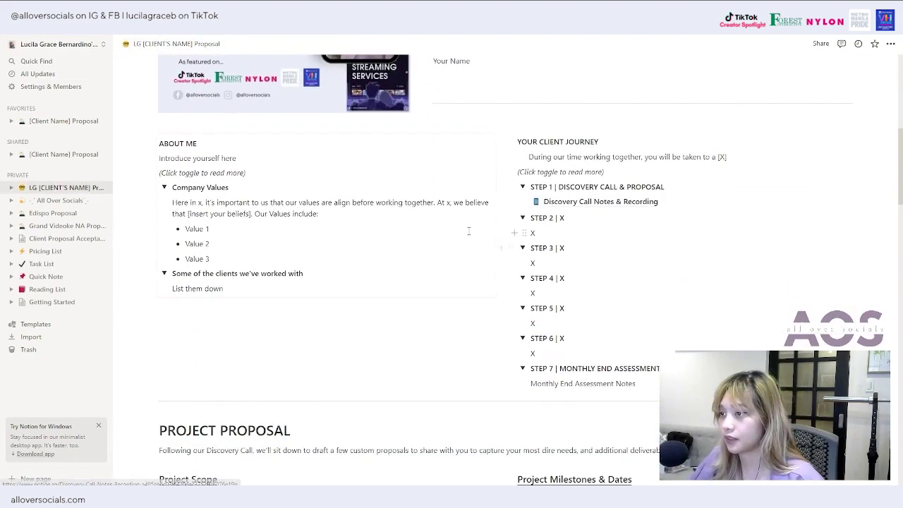
{"action": "scroll", "coordinate": [527, 256], "scroll_direction": "up", "scroll_amount": 3}
{"action": "scroll", "coordinate": [527, 256], "scroll_direction": "up", "scroll_amount": 1}
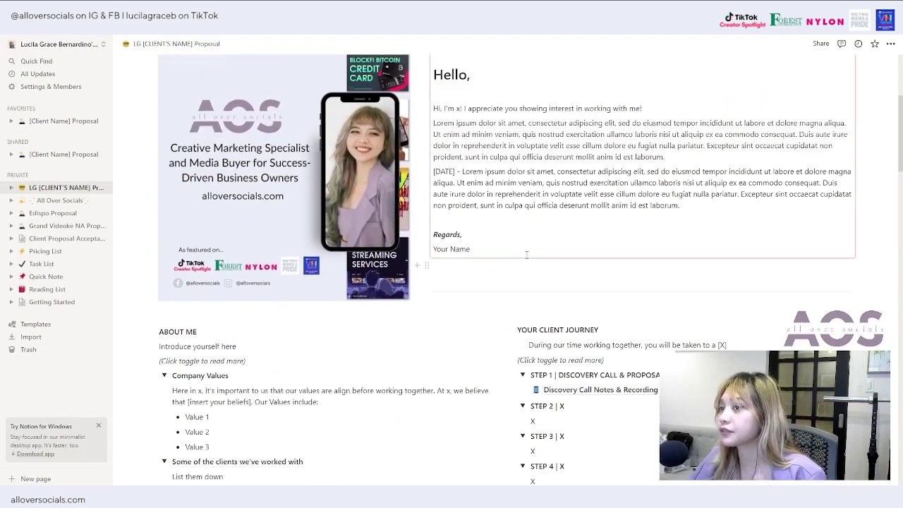
{"action": "left_click", "coordinate": [587, 390]}
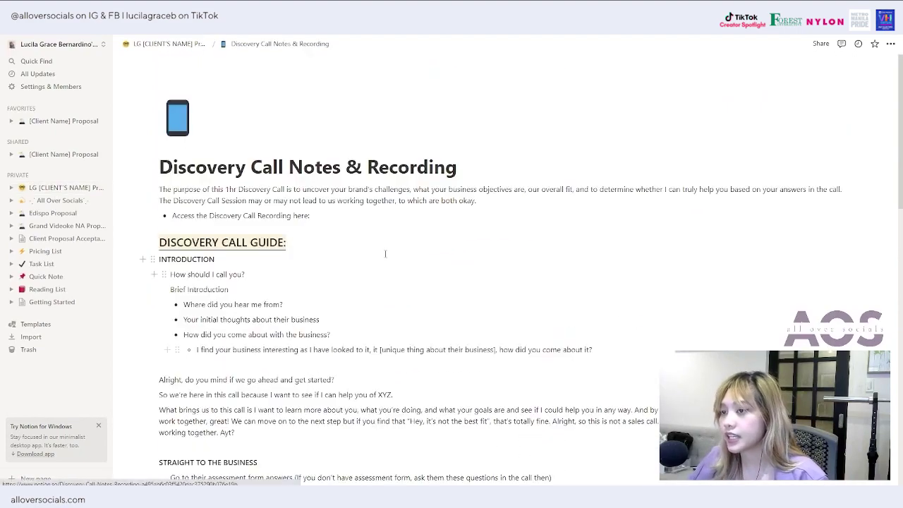
{"action": "scroll", "coordinate": [384, 253], "scroll_direction": "down", "scroll_amount": 5}
{"action": "scroll", "coordinate": [384, 252], "scroll_direction": "down", "scroll_amount": 4}
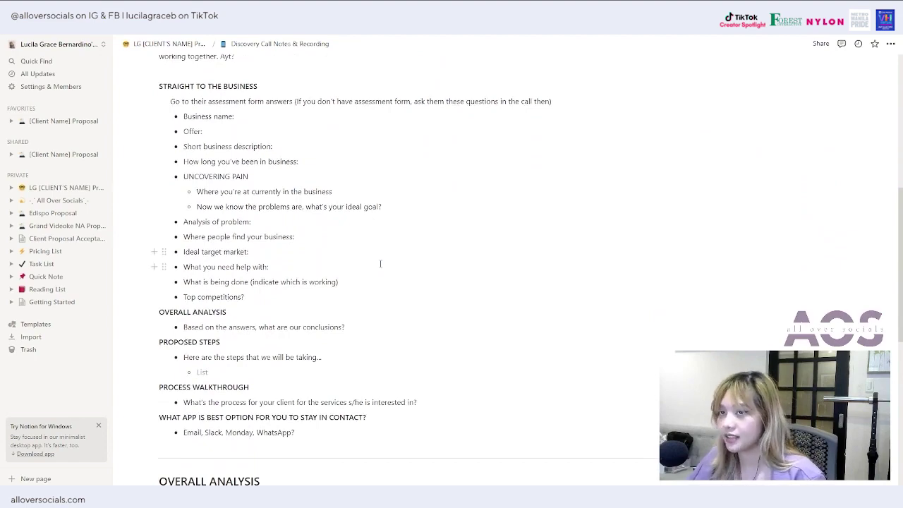
{"action": "scroll", "coordinate": [381, 262], "scroll_direction": "up", "scroll_amount": 1}
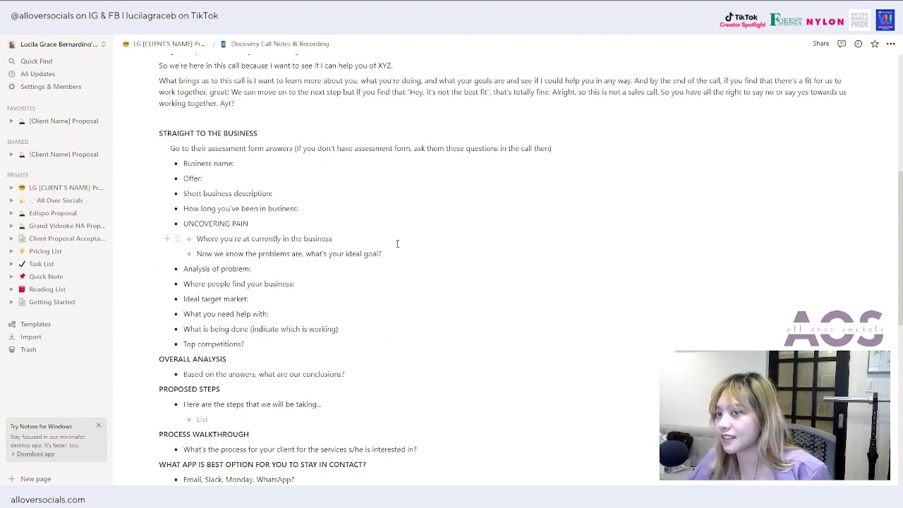
Examine the discovery call guide from Straight to the Business through the Overall Analysis section, and return to the parent proposal page.
{"action": "scroll", "coordinate": [397, 244], "scroll_direction": "down", "scroll_amount": 3}
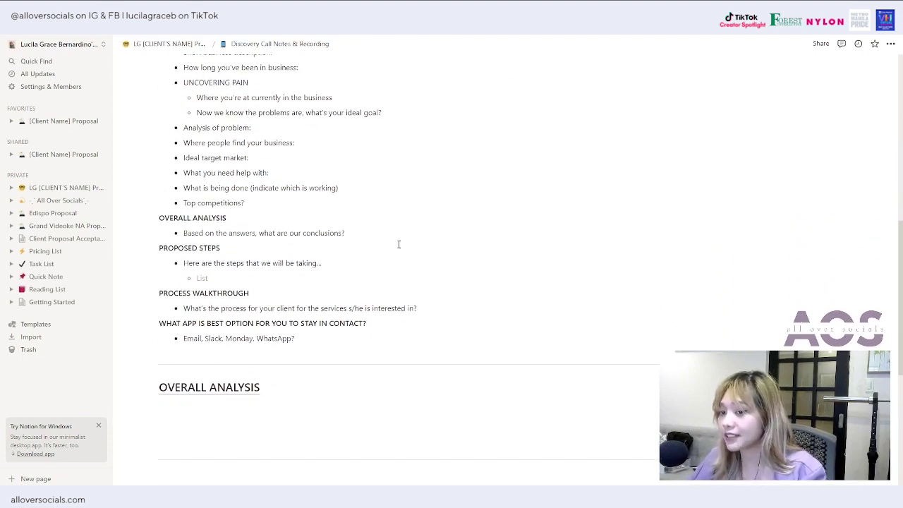
{"action": "scroll", "coordinate": [399, 244], "scroll_direction": "up", "scroll_amount": 3}
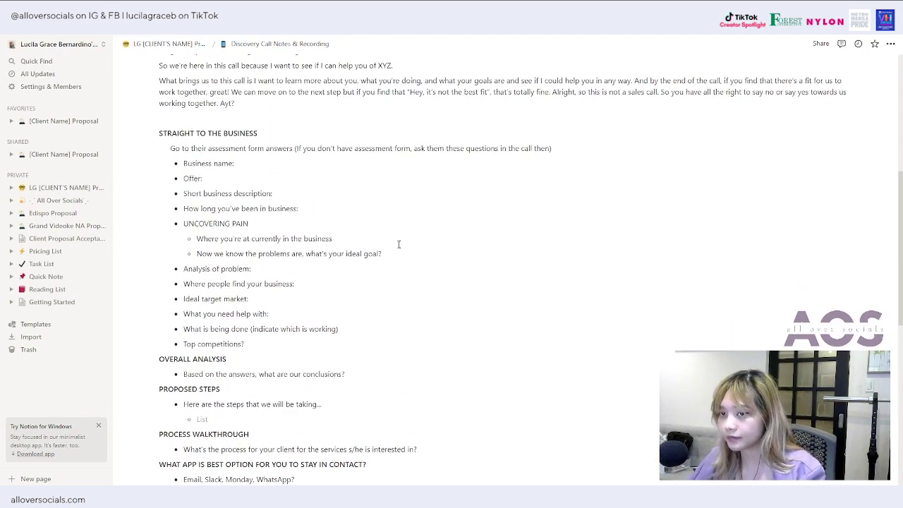
{"action": "scroll", "coordinate": [400, 247], "scroll_direction": "down", "scroll_amount": 6}
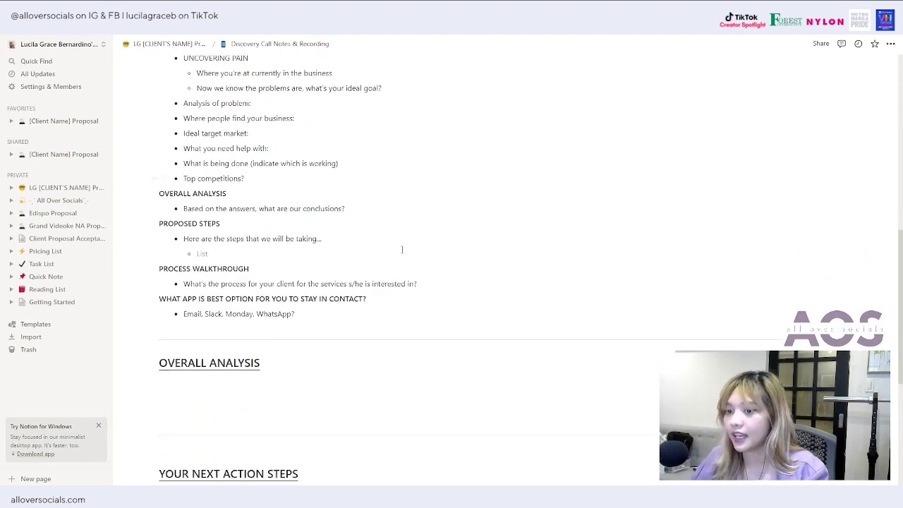
{"action": "left_click", "coordinate": [188, 275]}
{"action": "scroll", "coordinate": [177, 247], "scroll_direction": "up", "scroll_amount": 15}
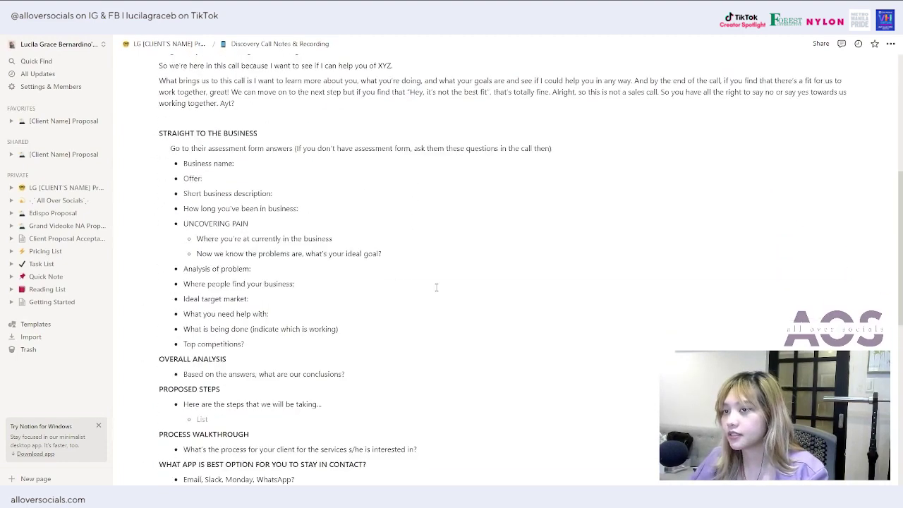
{"action": "left_click", "coordinate": [156, 45]}
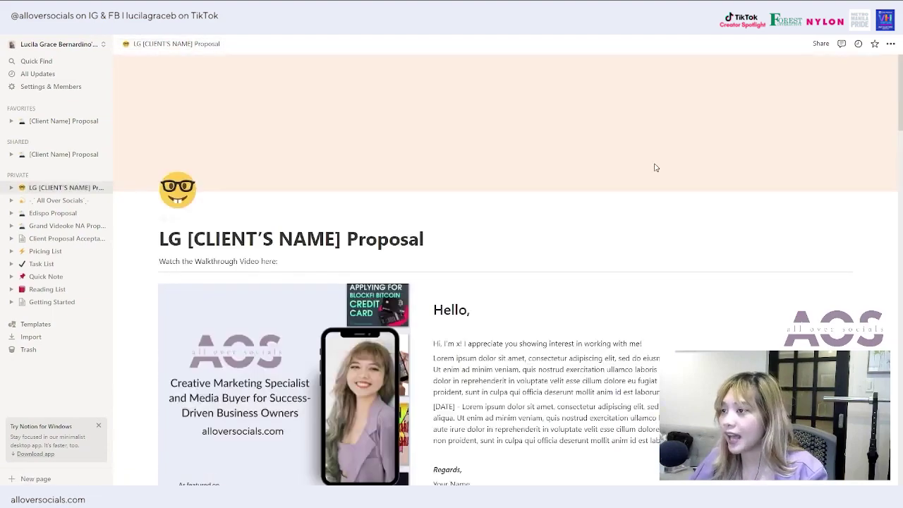
Review the proposal's Hello greeting, About Me and Your Client Journey sections, and go back up to the greeting.
{"action": "scroll", "coordinate": [775, 175], "scroll_direction": "down", "scroll_amount": 1}
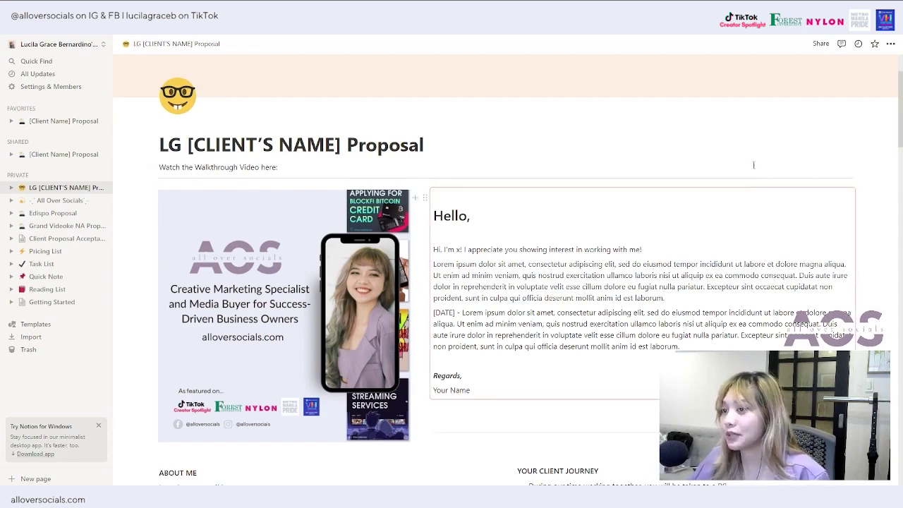
{"action": "scroll", "coordinate": [761, 170], "scroll_direction": "down", "scroll_amount": 5}
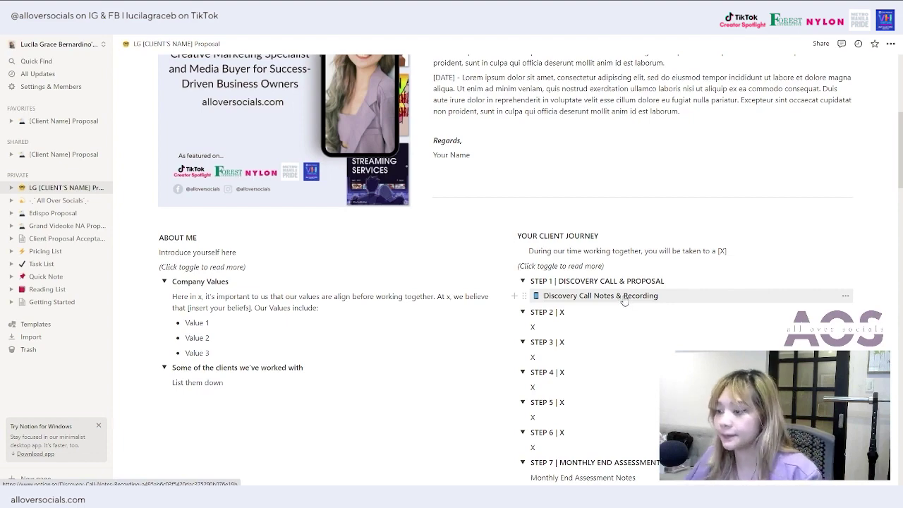
{"action": "scroll", "coordinate": [623, 300], "scroll_direction": "down", "scroll_amount": 7}
{"action": "scroll", "coordinate": [623, 299], "scroll_direction": "up", "scroll_amount": 7}
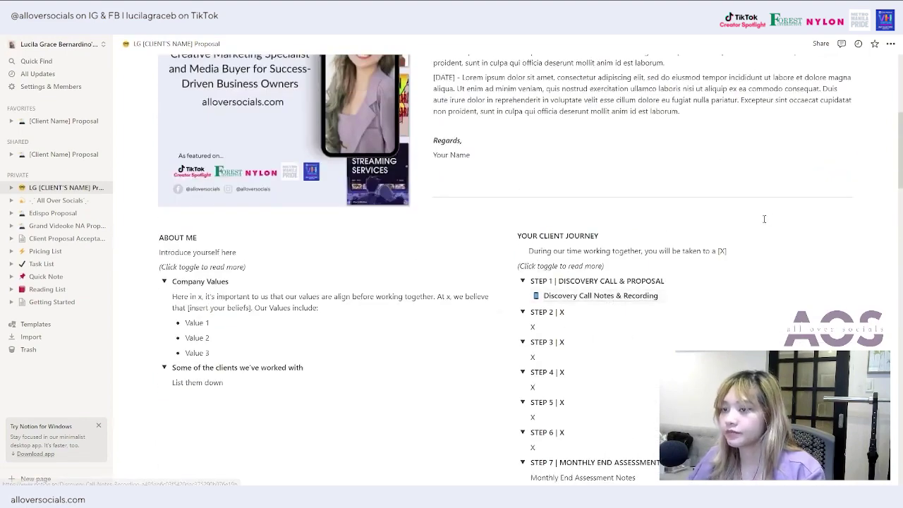
{"action": "scroll", "coordinate": [762, 218], "scroll_direction": "up", "scroll_amount": 3}
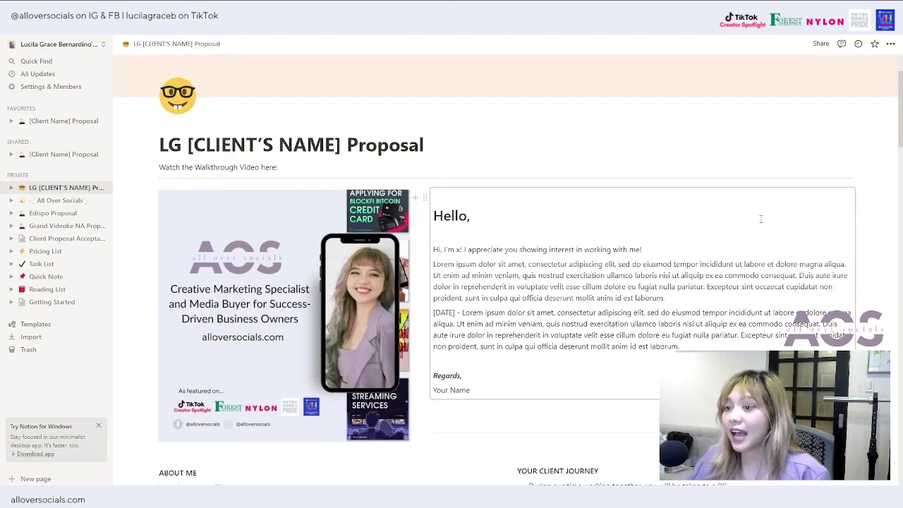